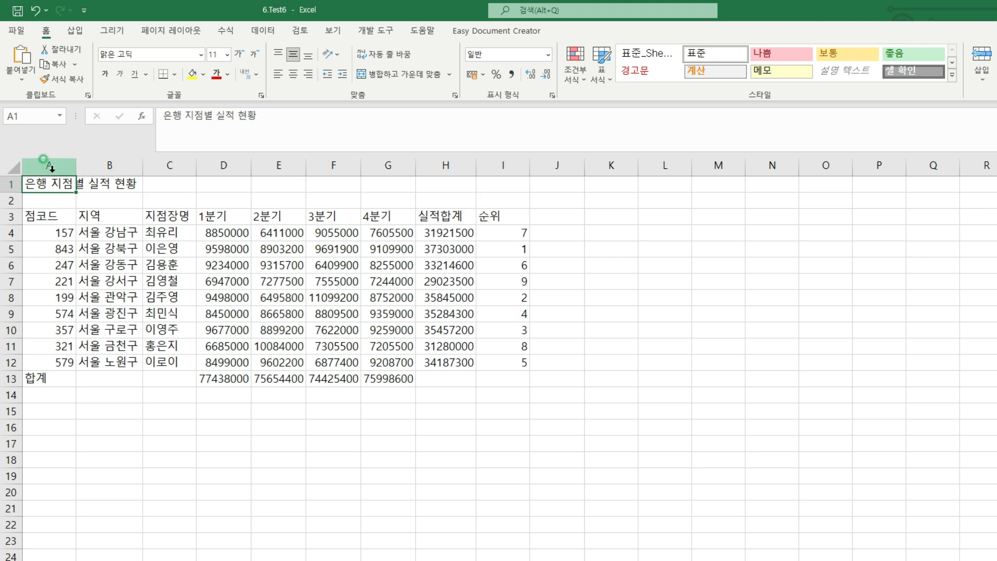
# Merge and center the title across cells A1:I1
pyautogui.moveTo(48, 183); pyautogui.dragTo(488, 183)
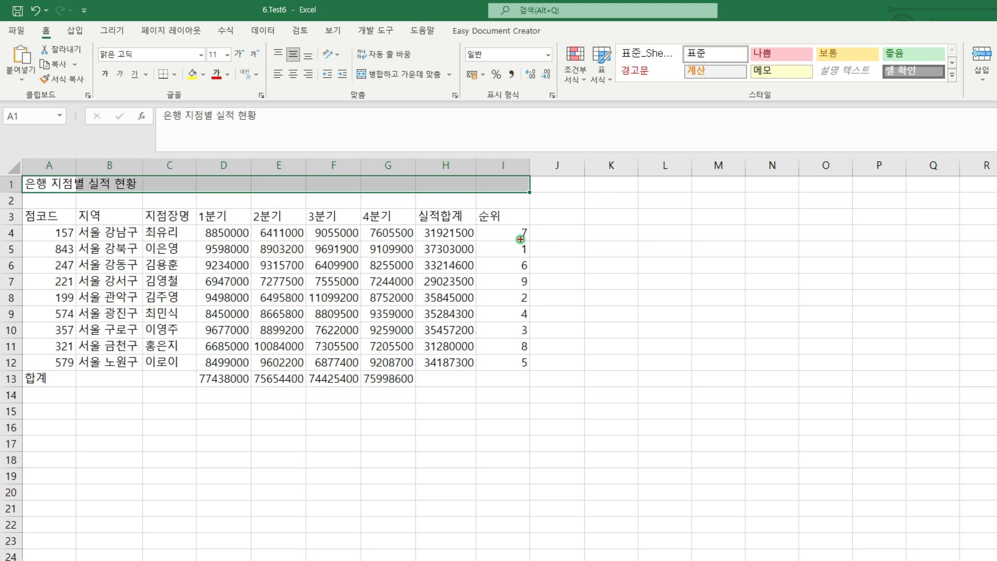
pyautogui.moveTo(389, 67)
pyautogui.mouseDown()
pyautogui.moveTo(414, 86)
pyautogui.moveTo(413, 70)
pyautogui.mouseUp()
pyautogui.press('Escape')
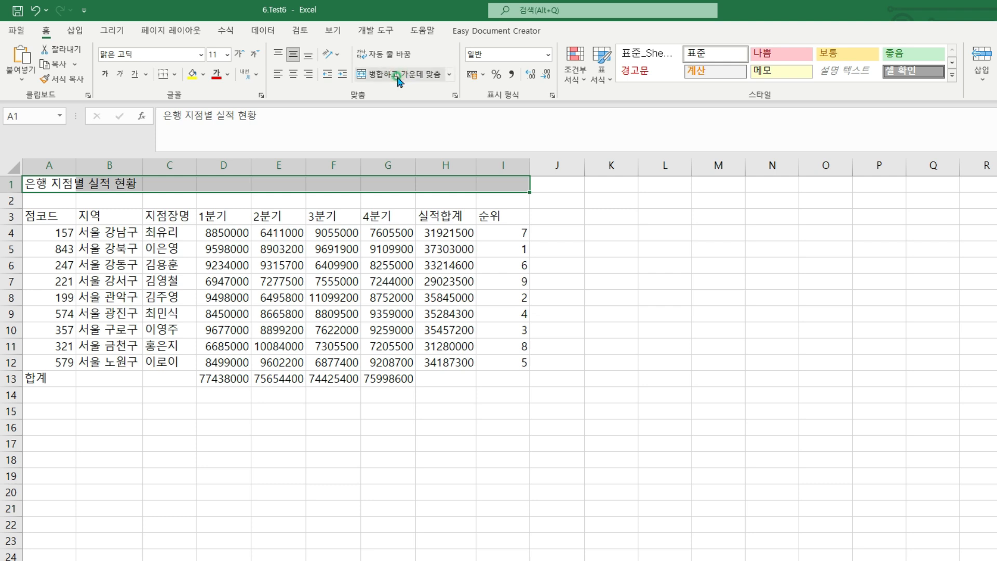
pyautogui.click(401, 77)
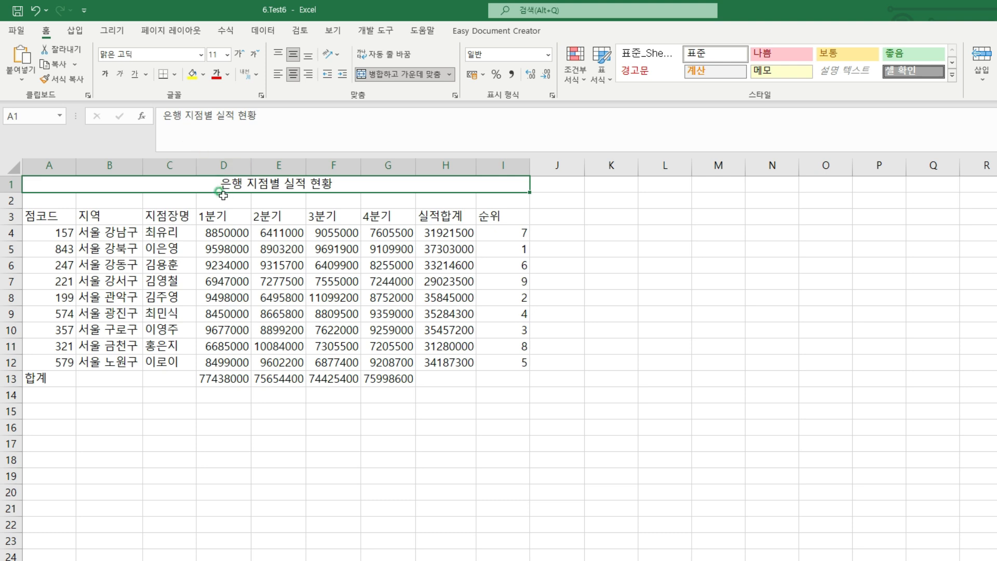
# Set the title cell's underline to double accounting (이중 실선(회계용)) in its cell format settings
pyautogui.click(149, 76)
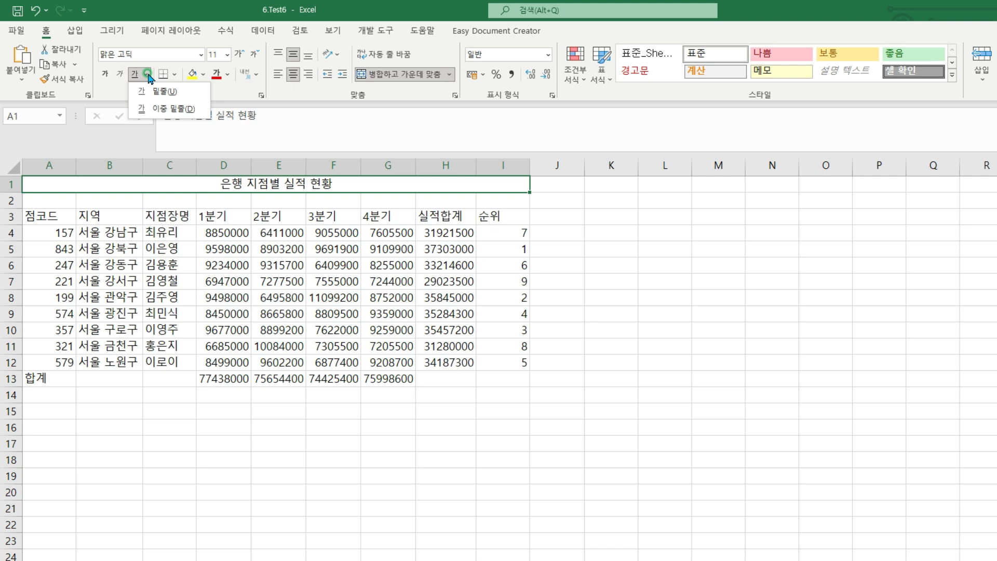
pyautogui.click(149, 77)
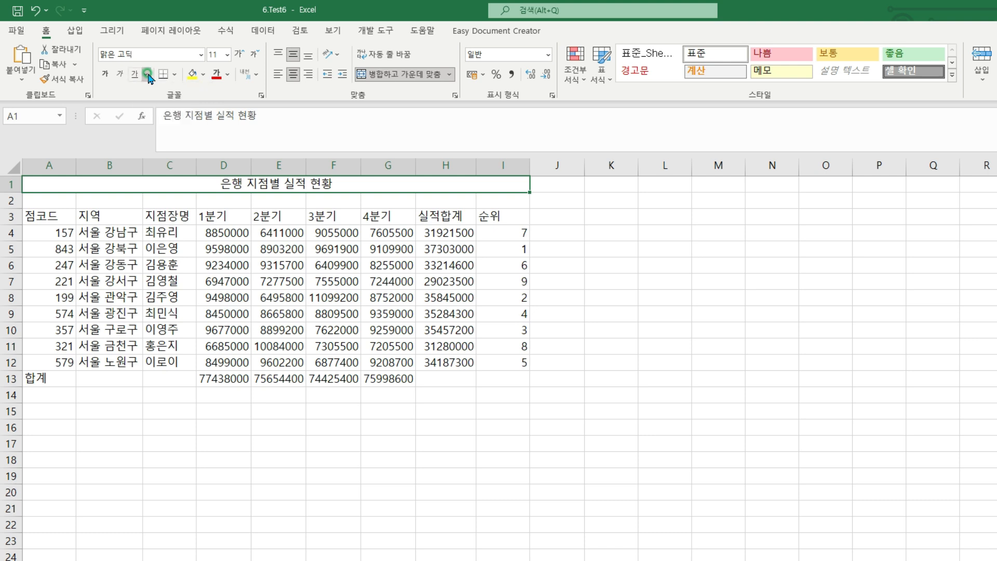
pyautogui.rightClick(328, 182)
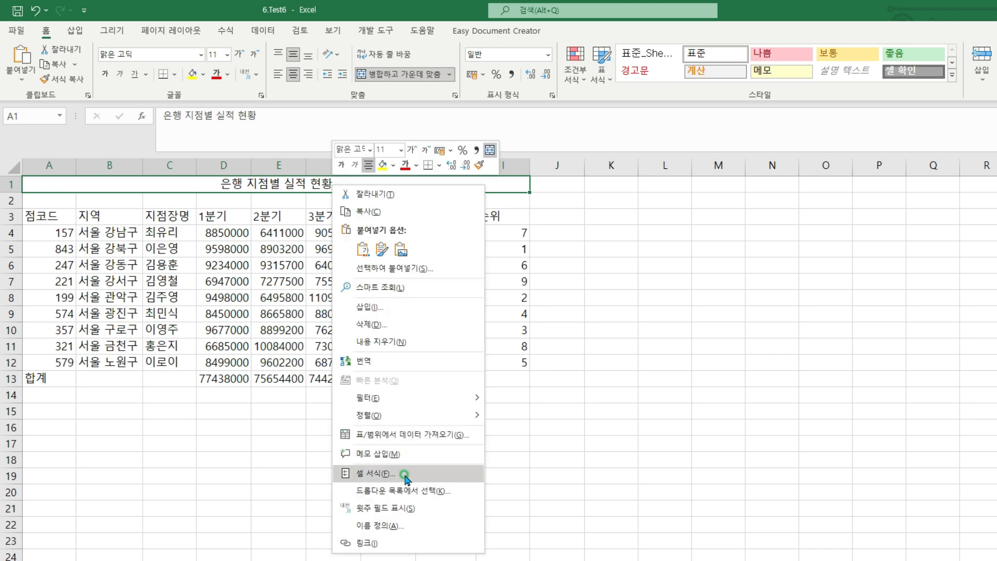
pyautogui.click(405, 475)
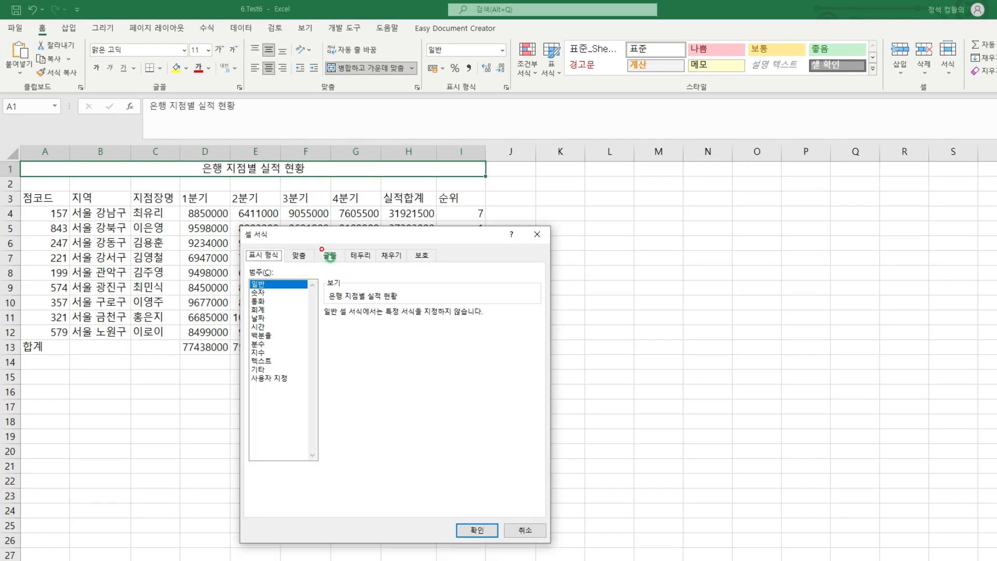
pyautogui.click(331, 255)
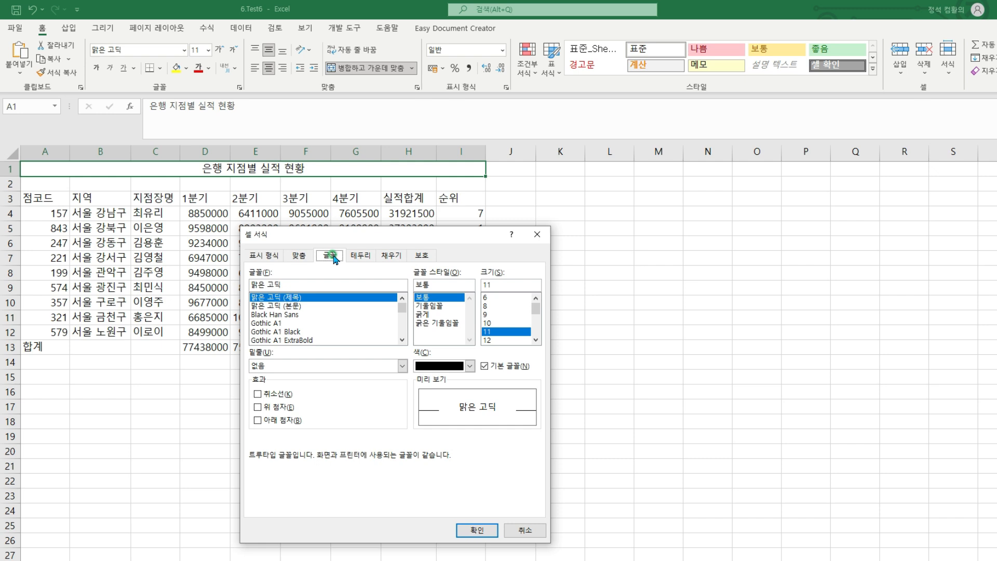
pyautogui.click(403, 366)
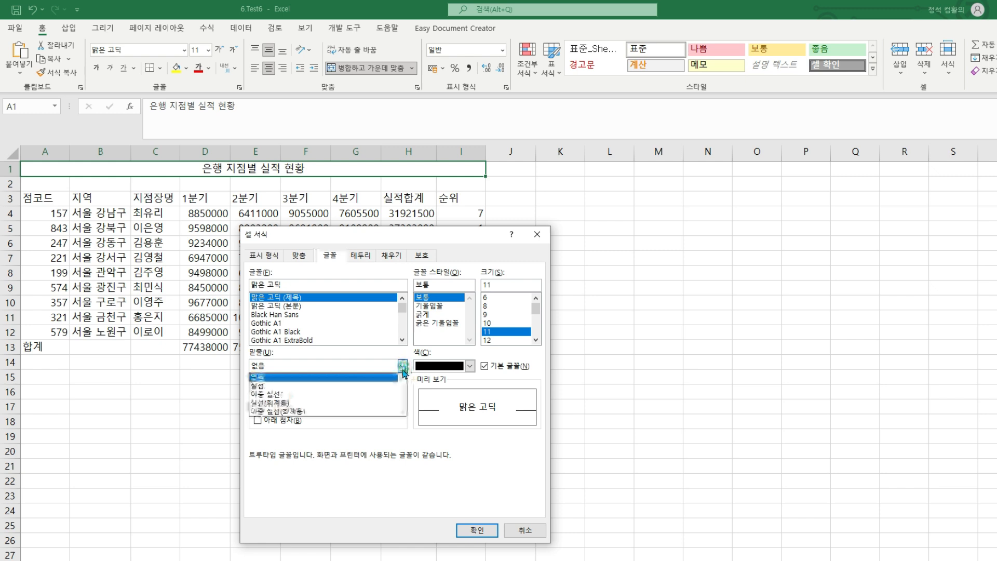
pyautogui.click(381, 411)
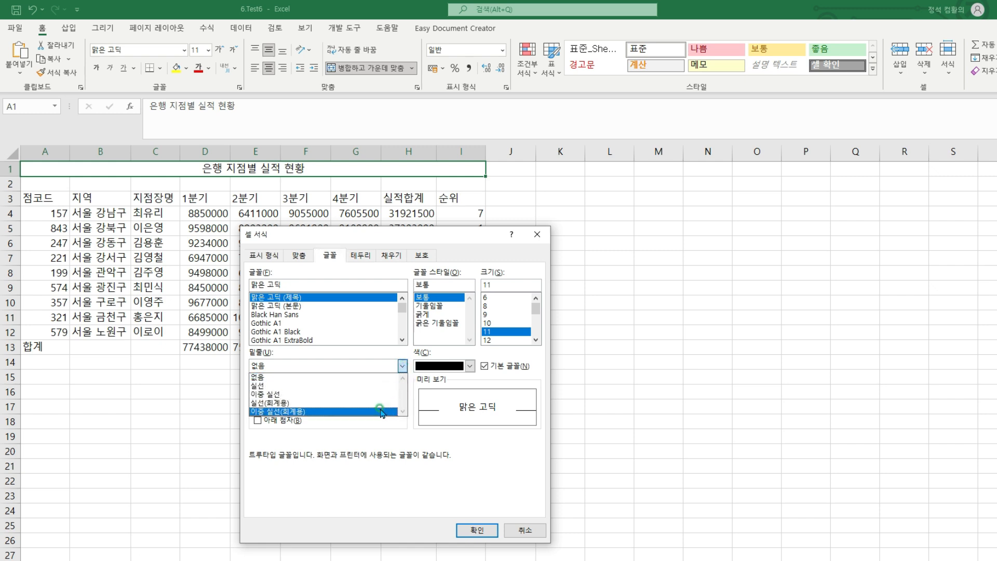
pyautogui.click(381, 411)
# Set the title font to size 16 and bold (굵게), and apply the cell formatting
pyautogui.click(494, 284)
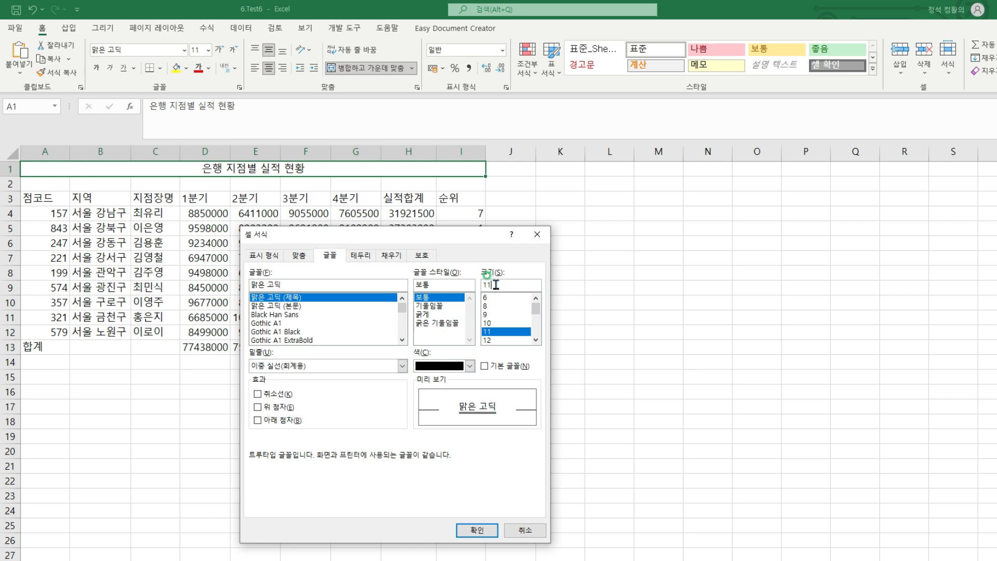
pyautogui.moveTo(494, 283); pyautogui.dragTo(470, 284)
pyautogui.write('16')
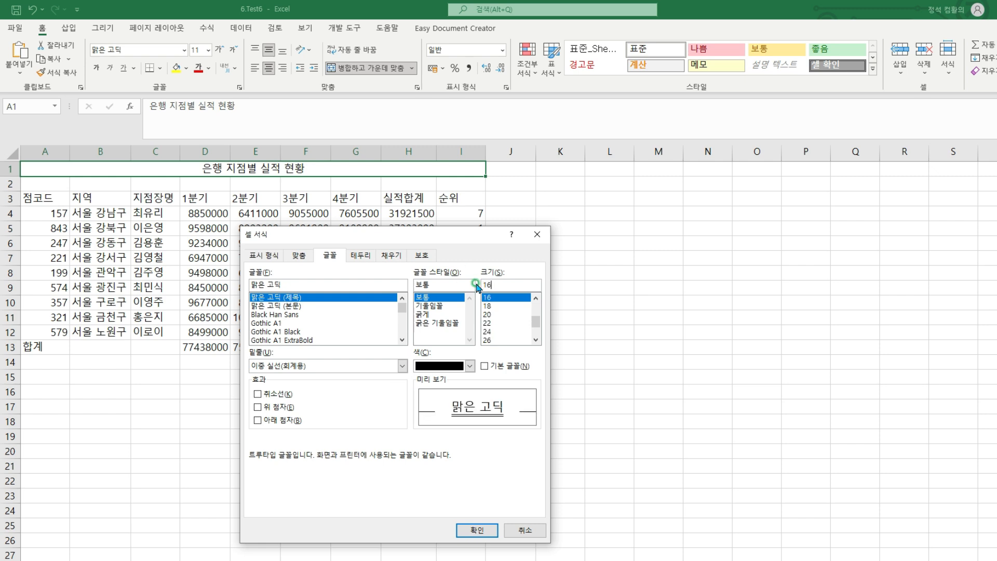
pyautogui.click(442, 314)
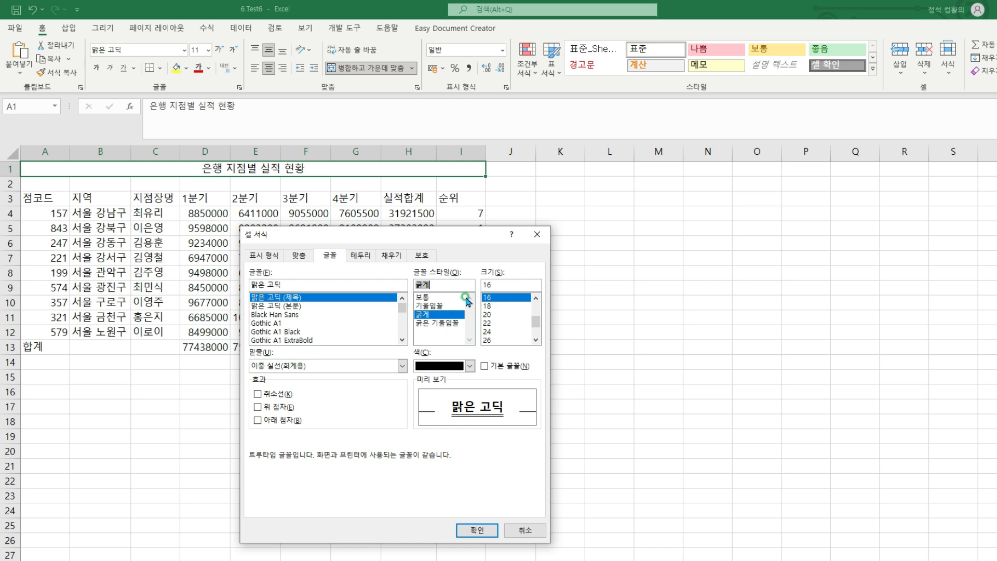
pyautogui.click(482, 530)
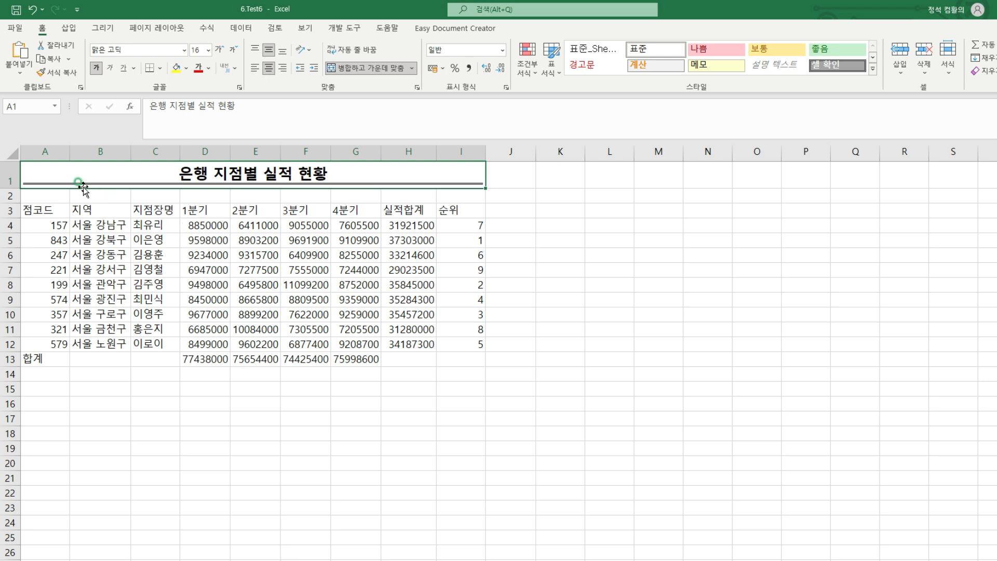
# Set the height of row 1 to 30
pyautogui.click(7, 175)
pyautogui.rightClick(7, 176)
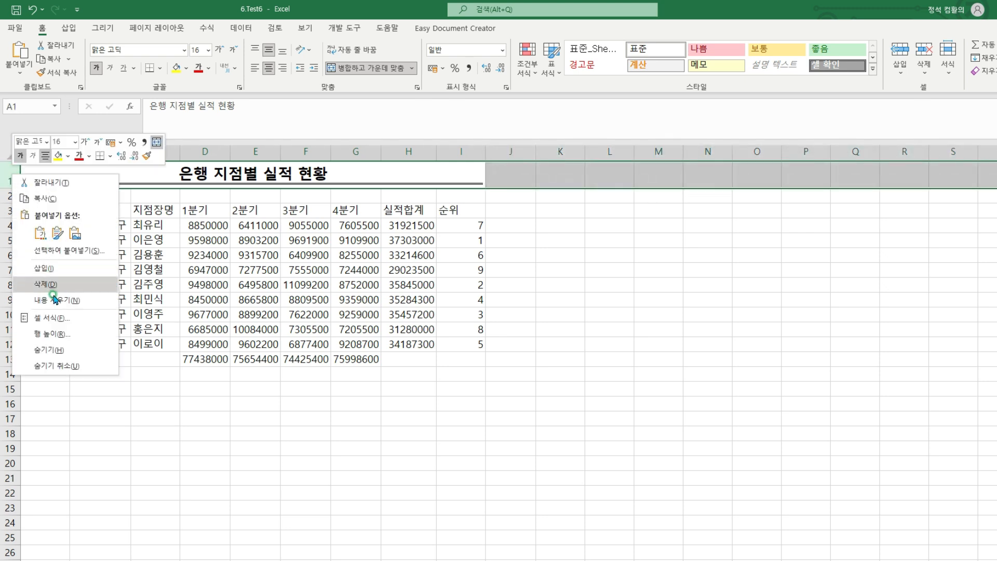
pyautogui.click(58, 337)
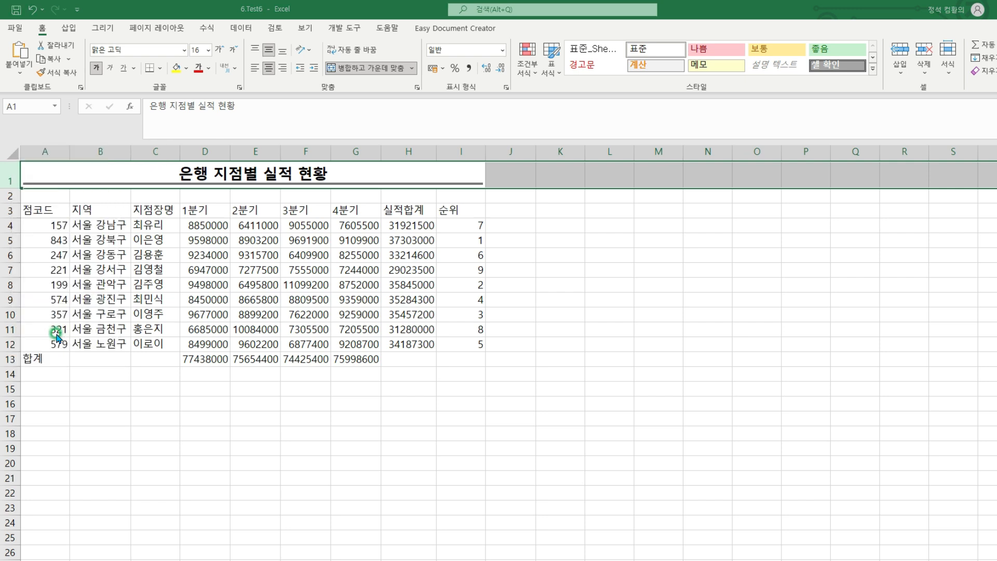
pyautogui.moveTo(25, 314); pyautogui.dragTo(138, 260)
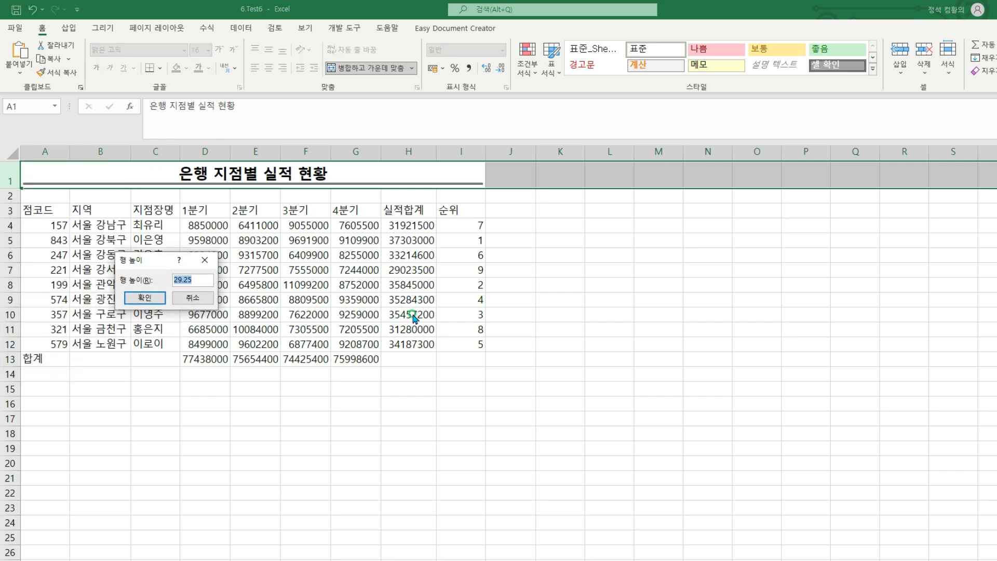
pyautogui.write('30')
pyautogui.click(144, 298)
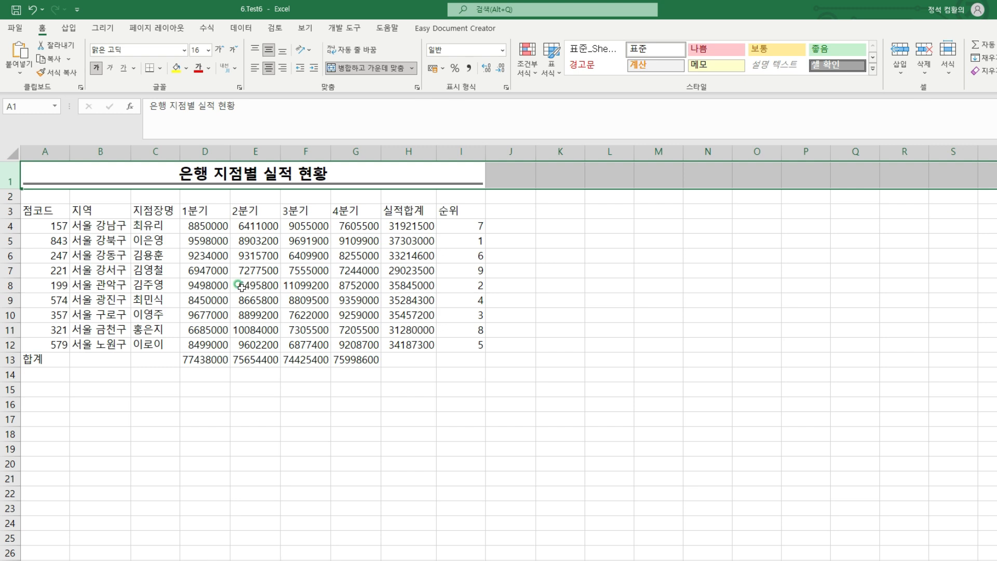
# Merge and center the 합계 label across cells A13:C13
pyautogui.moveTo(22, 352); pyautogui.dragTo(178, 367)
pyautogui.moveTo(41, 360); pyautogui.dragTo(163, 362)
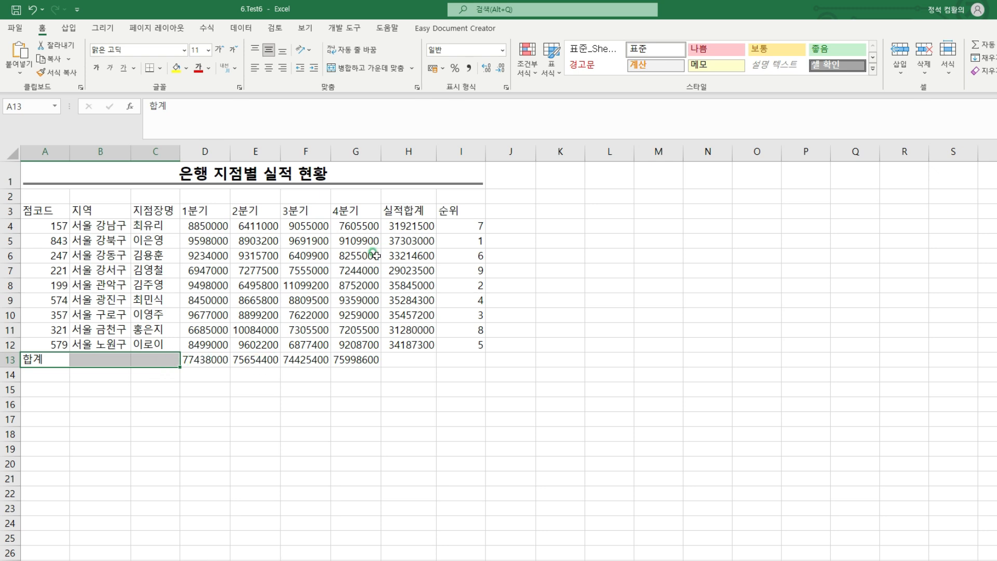
pyautogui.click(366, 71)
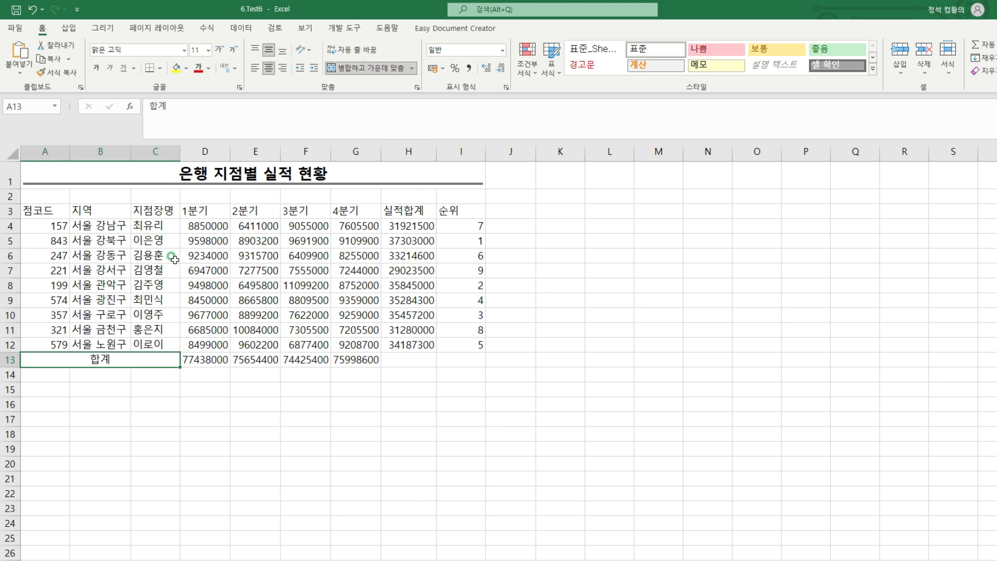
# Center the column headers in A3:I3 horizontally and make them bold
pyautogui.moveTo(21, 203)
pyautogui.mouseDown()
pyautogui.moveTo(296, 225)
pyautogui.moveTo(487, 219)
pyautogui.mouseUp()
pyautogui.moveTo(36, 208)
pyautogui.mouseDown()
pyautogui.moveTo(371, 208)
pyautogui.moveTo(459, 220)
pyautogui.mouseUp()
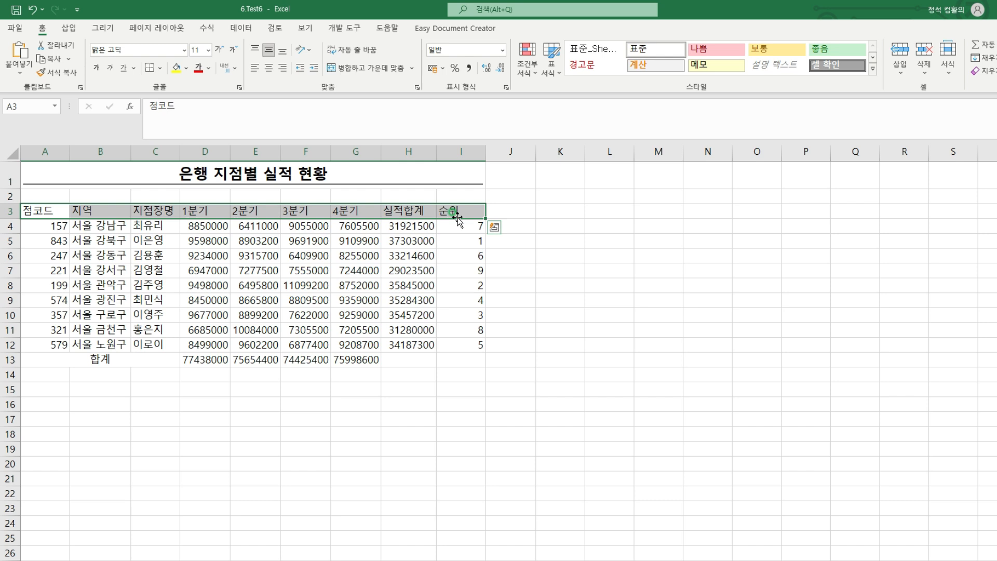
pyautogui.click(269, 69)
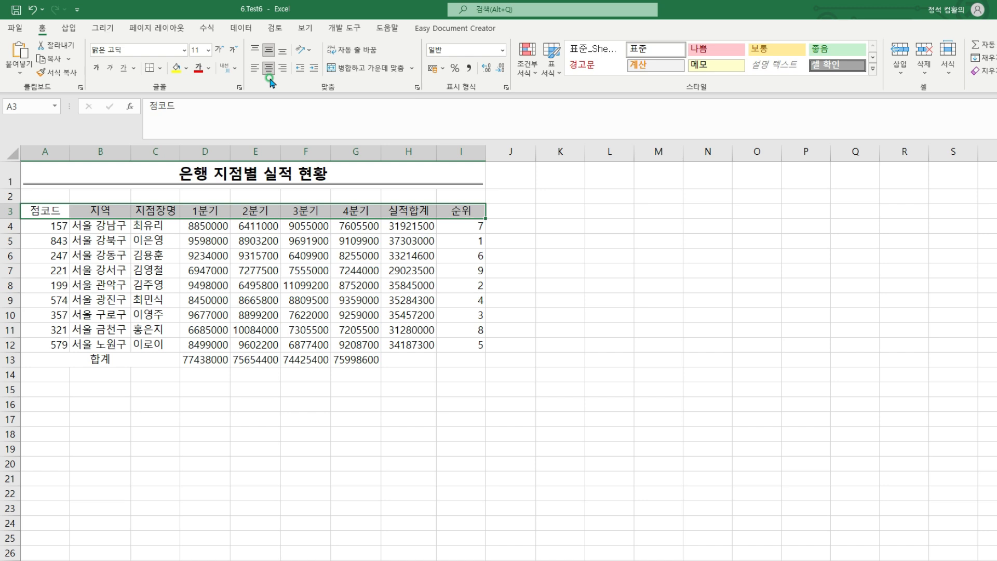
pyautogui.click(95, 69)
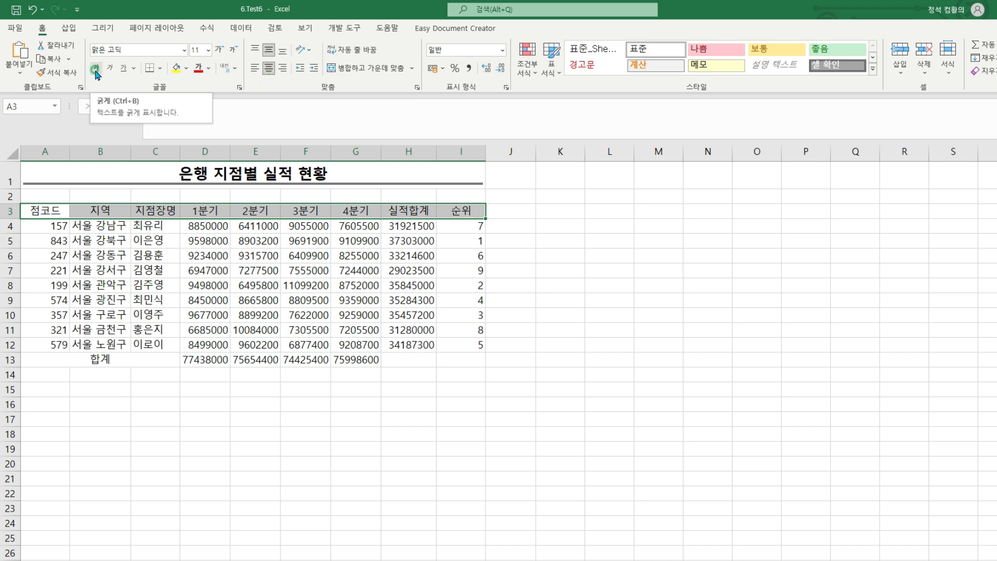
pyautogui.click(96, 73)
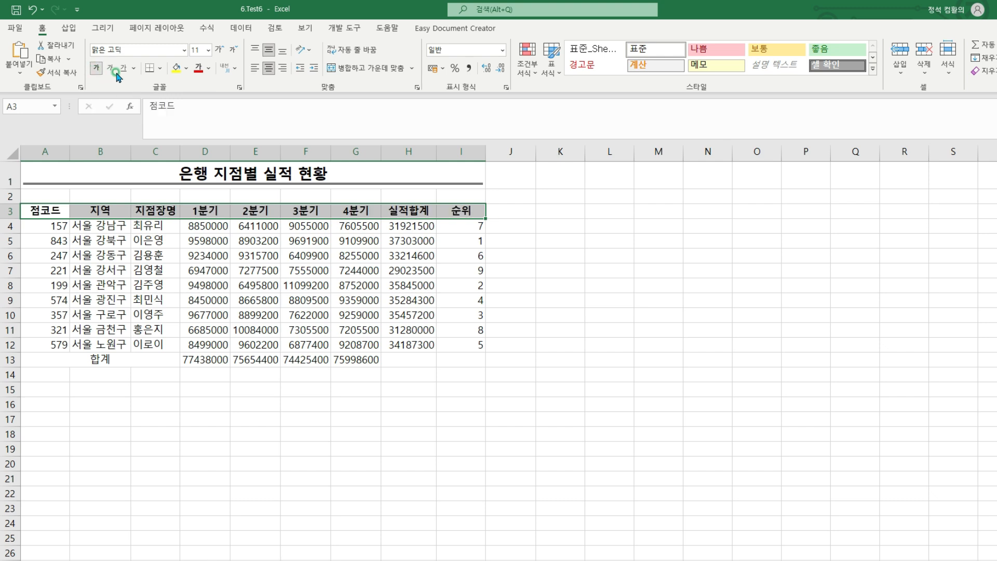
# Give the header cells A3:I3 the standard blue font color and a standard yellow (노랑) fill
pyautogui.click(209, 68)
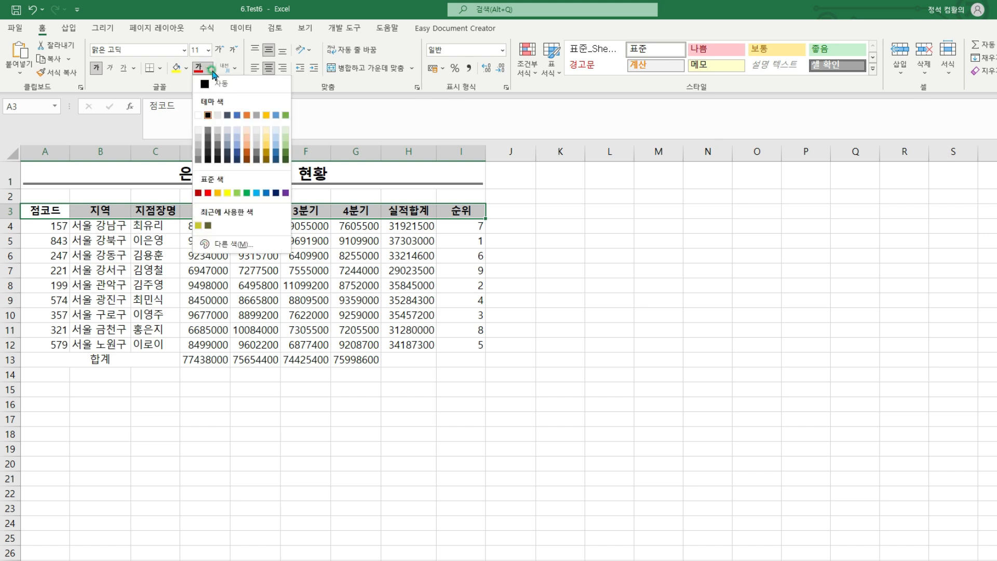
pyautogui.click(265, 194)
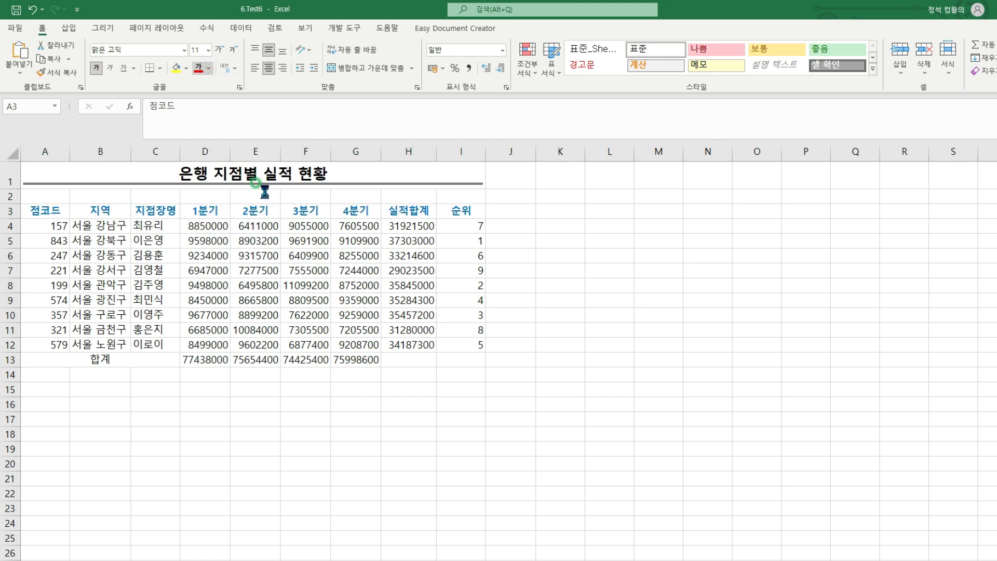
pyautogui.click(185, 69)
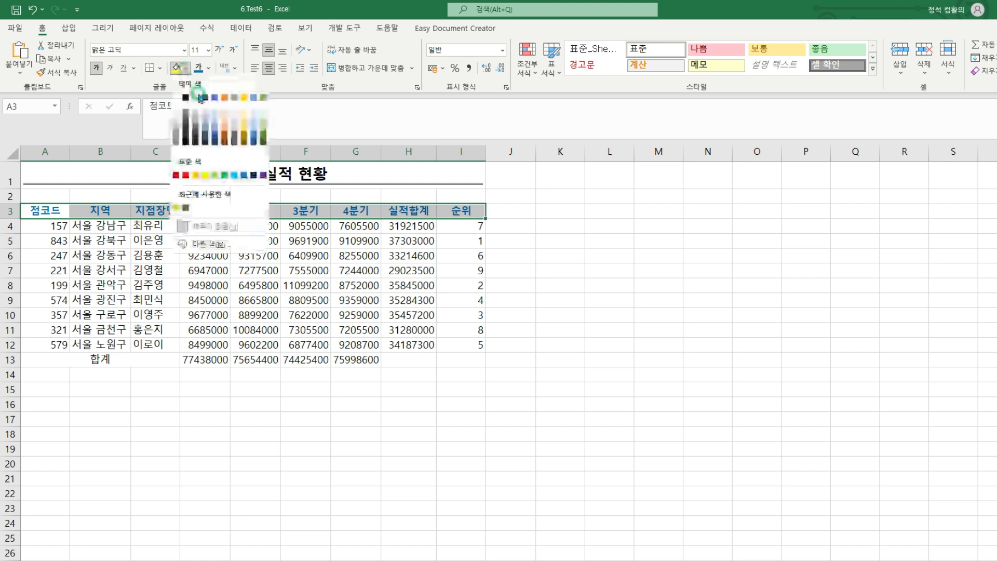
pyautogui.click(205, 176)
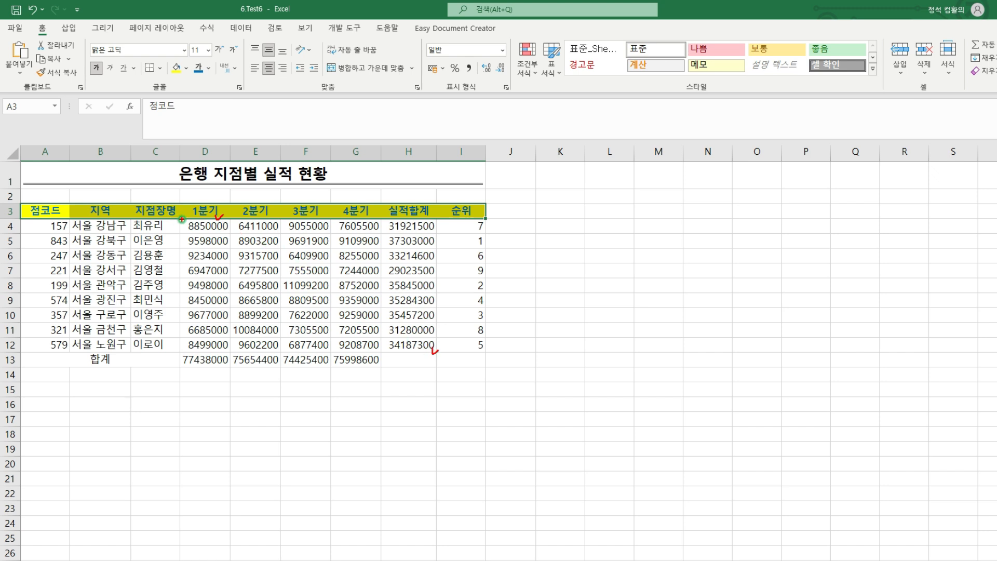
# Enter #,##0 as the custom (사용자 지정) number format for the quarterly and total figures in D4:H13
pyautogui.moveTo(182, 219)
pyautogui.mouseDown()
pyautogui.moveTo(402, 325)
pyautogui.moveTo(436, 368)
pyautogui.mouseUp()
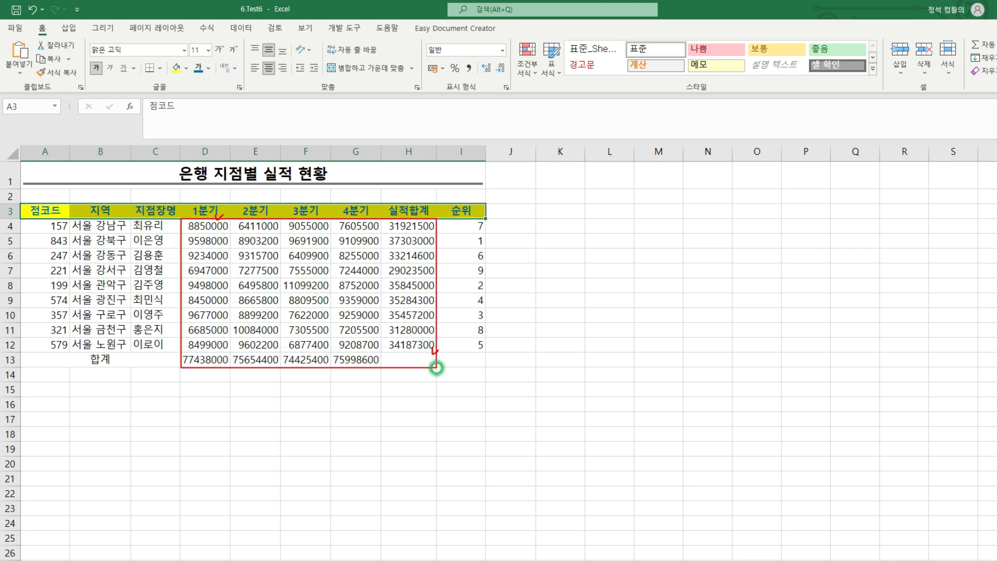
pyautogui.moveTo(205, 225)
pyautogui.mouseDown()
pyautogui.moveTo(259, 242)
pyautogui.moveTo(422, 347)
pyautogui.moveTo(421, 360)
pyautogui.mouseUp()
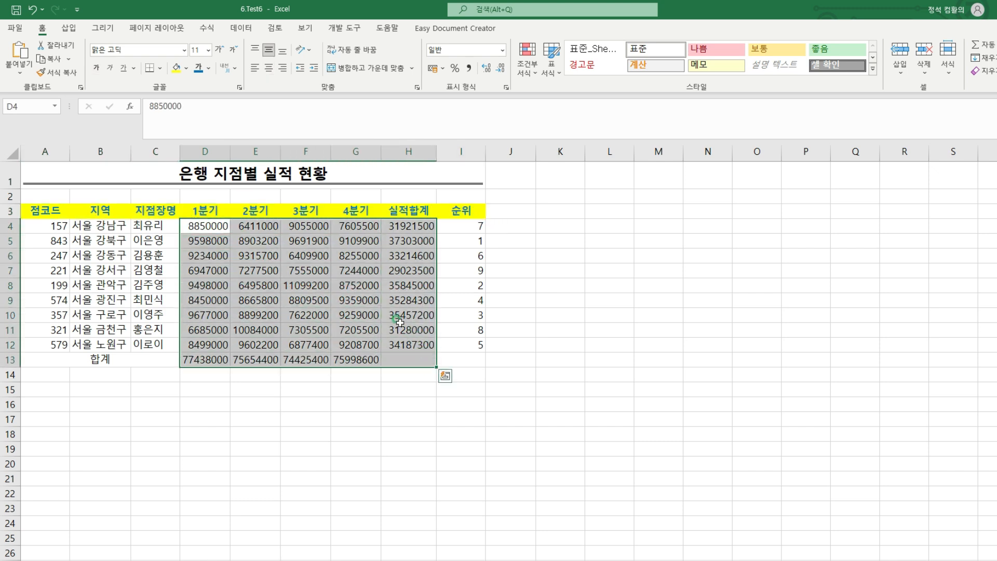
pyautogui.rightClick(404, 255)
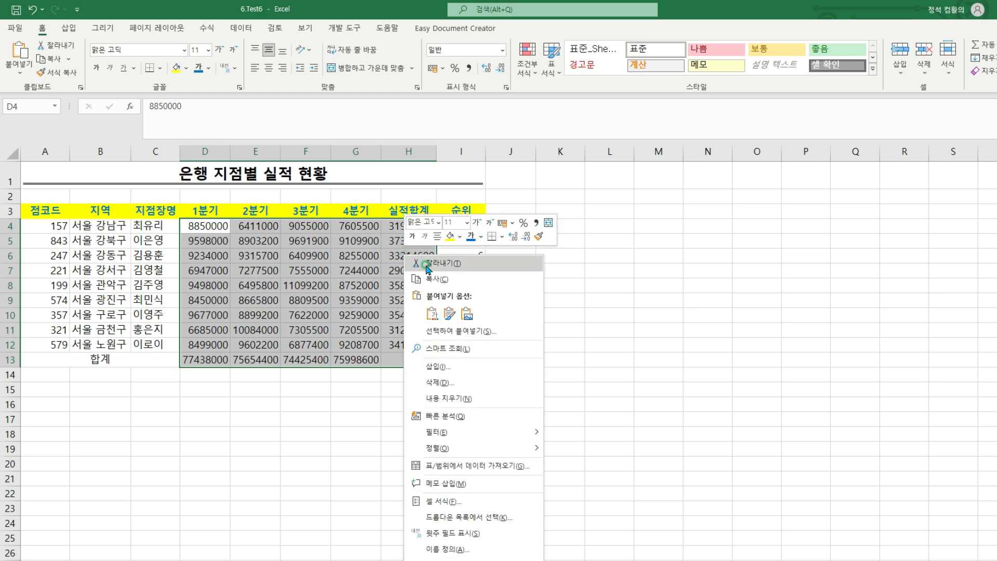
pyautogui.click(456, 501)
pyautogui.moveTo(626, 311); pyautogui.dragTo(554, 250)
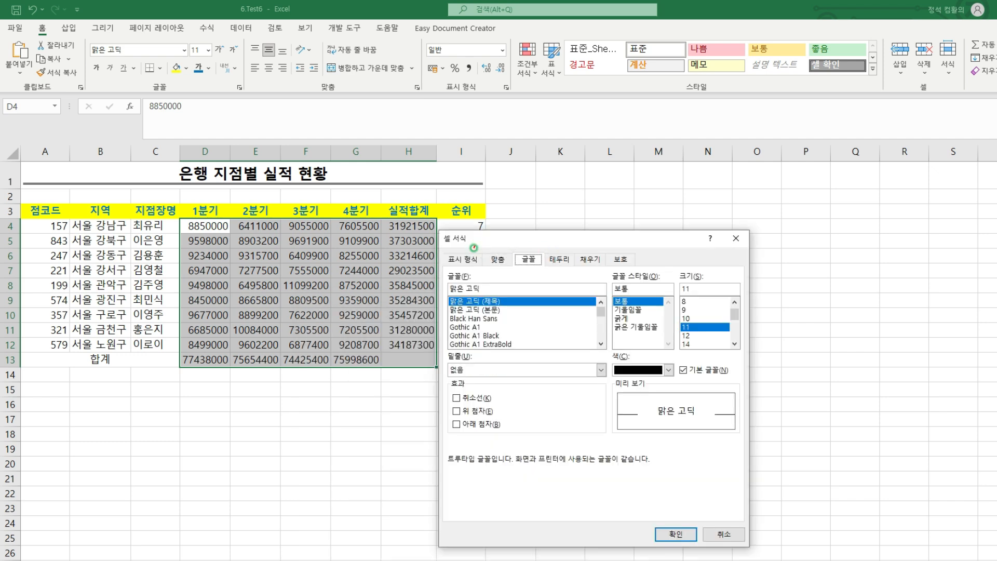
pyautogui.click(462, 259)
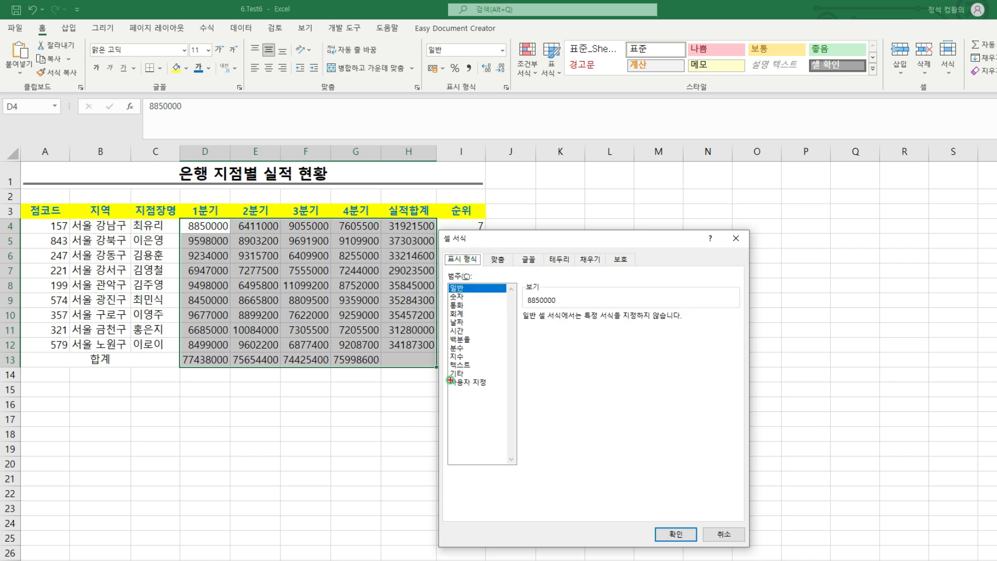
pyautogui.click(485, 382)
pyautogui.moveTo(525, 315)
pyautogui.mouseDown()
pyautogui.moveTo(562, 311)
pyautogui.moveTo(446, 316)
pyautogui.mouseUp()
pyautogui.press('Escape')
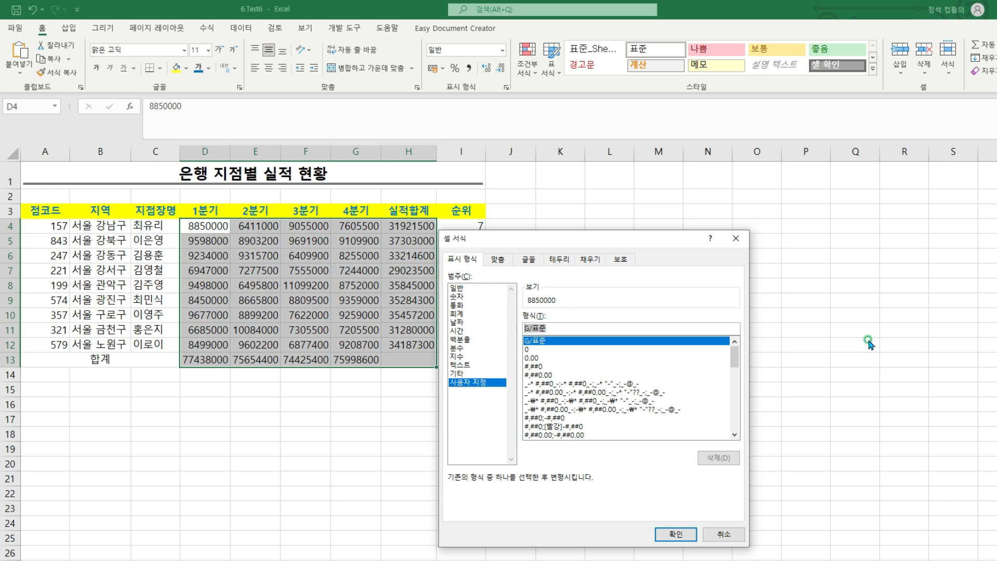
pyautogui.write('#,')
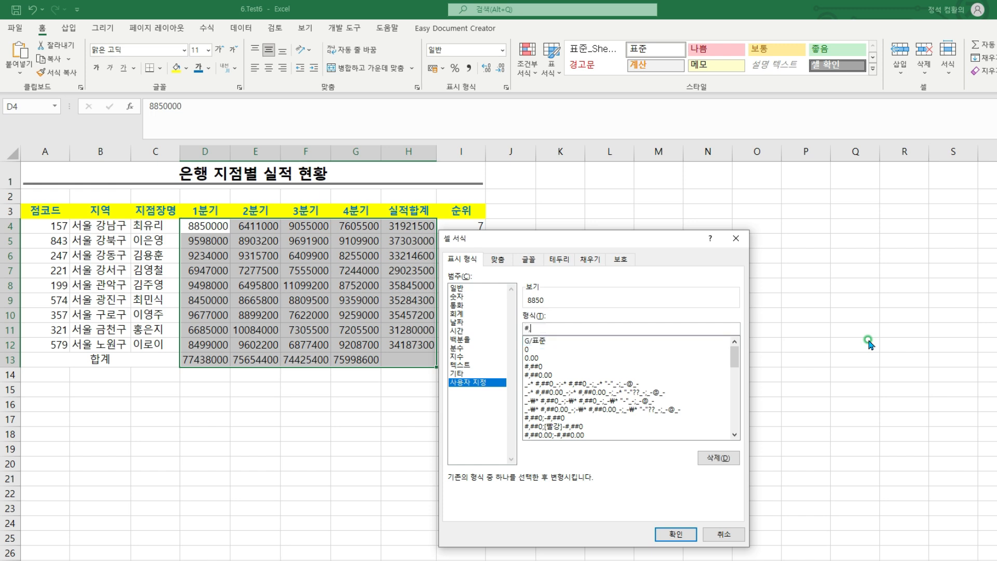
pyautogui.write('##0')
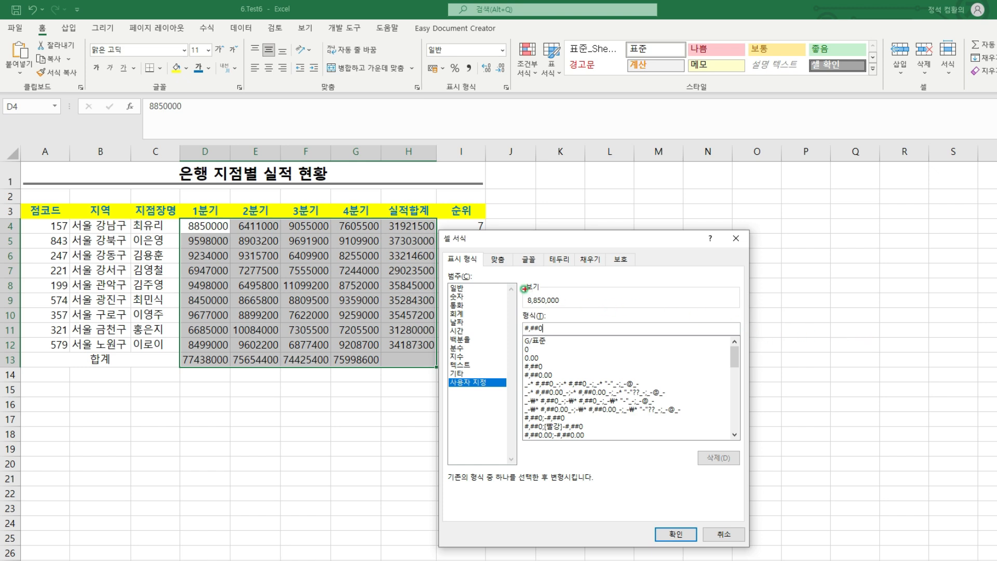
# Extend the custom format to #,##0,"천원" so D4:H13 displays in thousands of won, and apply it
pyautogui.moveTo(524, 288)
pyautogui.mouseDown()
pyautogui.moveTo(543, 312)
pyautogui.moveTo(570, 304)
pyautogui.moveTo(564, 290)
pyautogui.moveTo(574, 285)
pyautogui.mouseUp()
pyautogui.press('Escape')
pyautogui.write(',')
pyautogui.write('천원"')
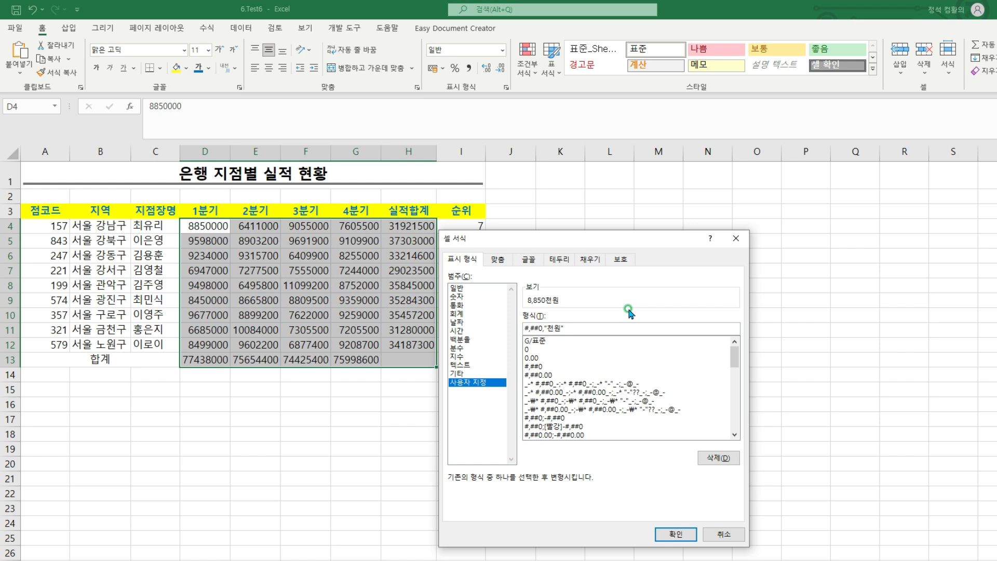
pyautogui.click(680, 531)
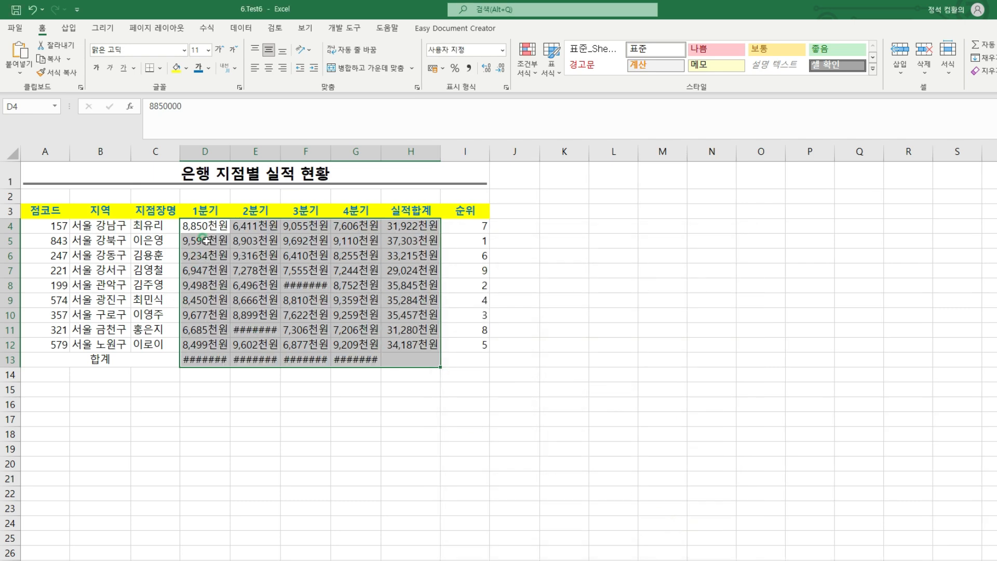
# AutoFit the widths of columns D through G to their contents
pyautogui.click(310, 281)
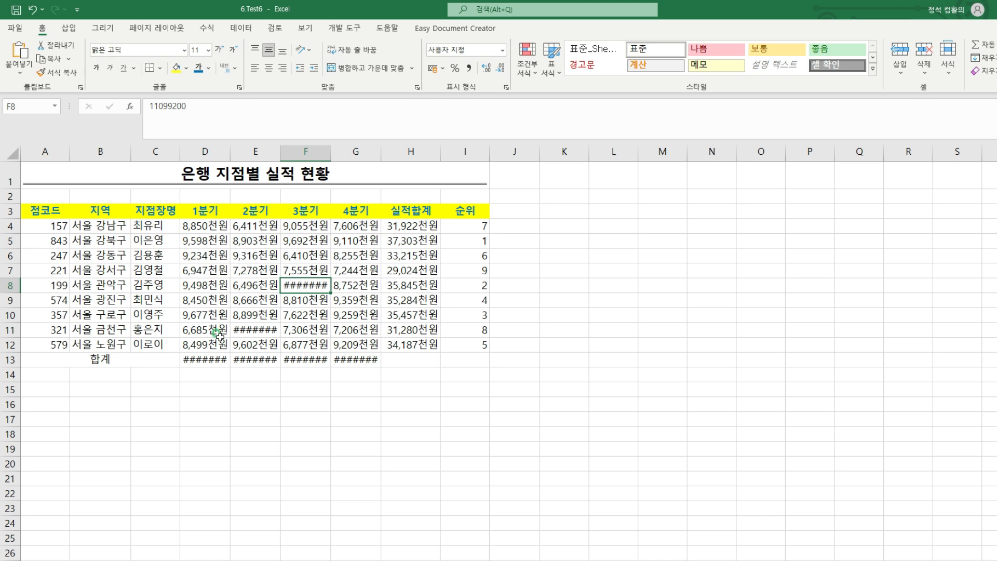
pyautogui.doubleClick(231, 151)
pyautogui.doubleClick(289, 151)
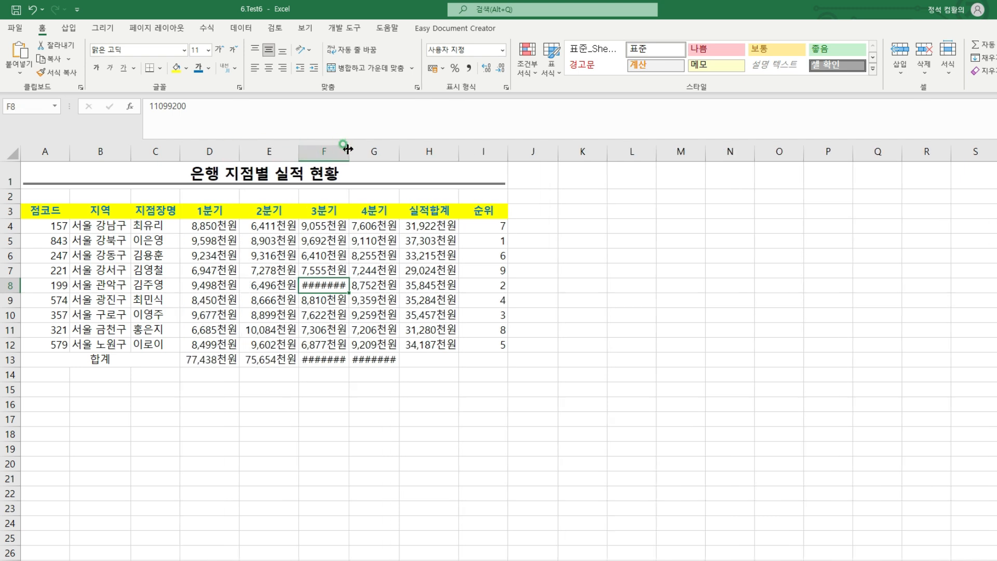
pyautogui.doubleClick(349, 151)
pyautogui.doubleClick(409, 151)
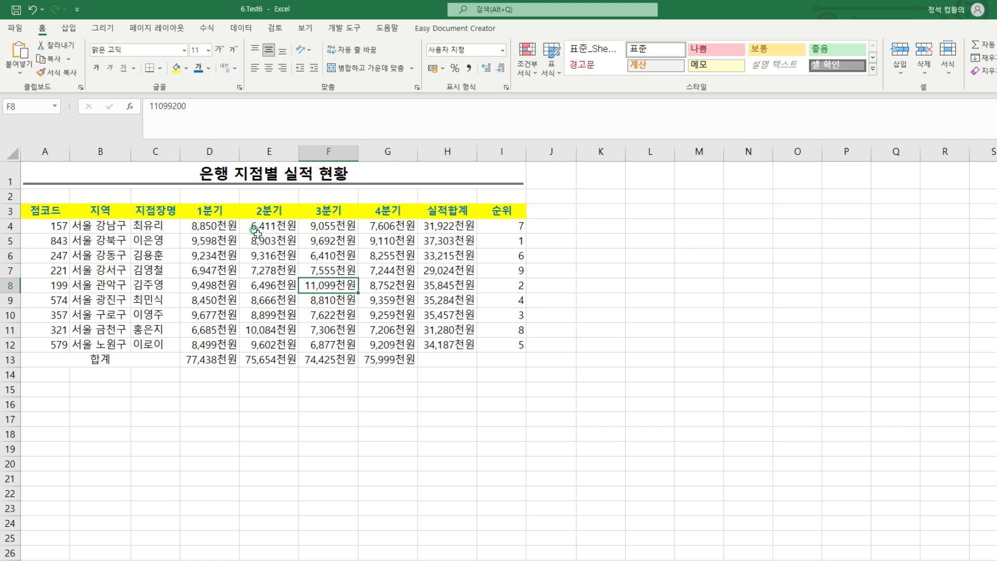
# Append a ♣ special character to the end of the title in A1
pyautogui.click(235, 174)
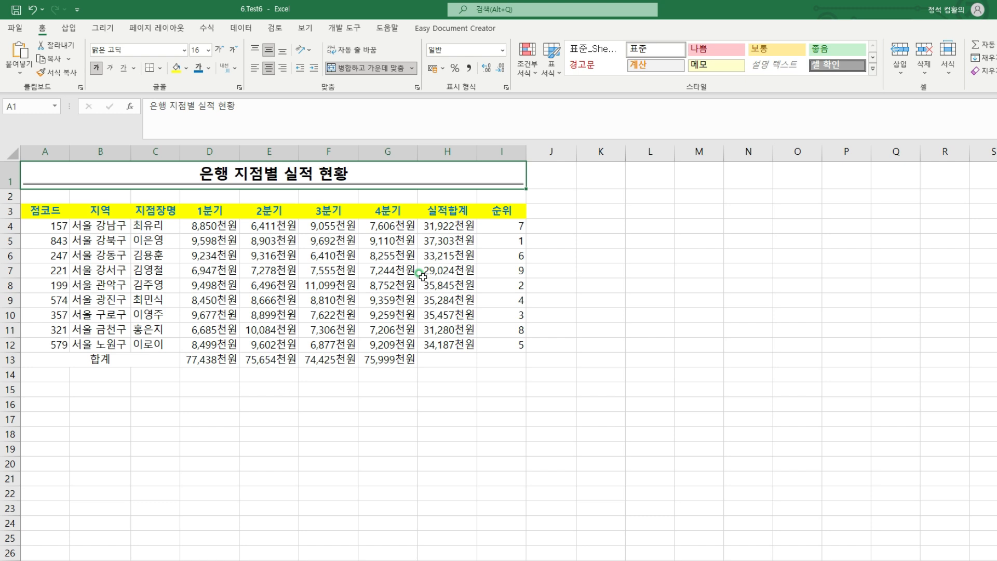
pyautogui.press('F2')
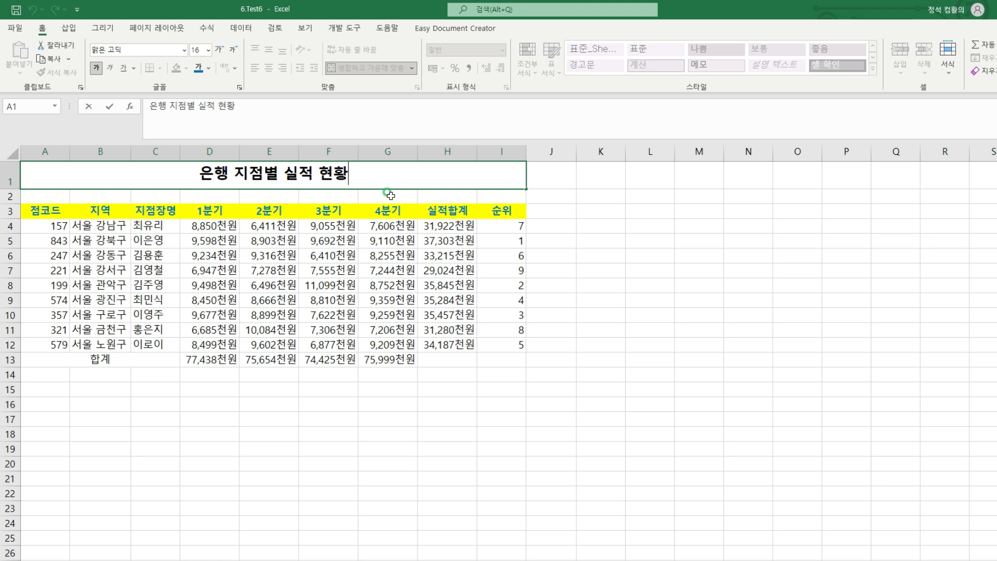
pyautogui.write('ㅁ')
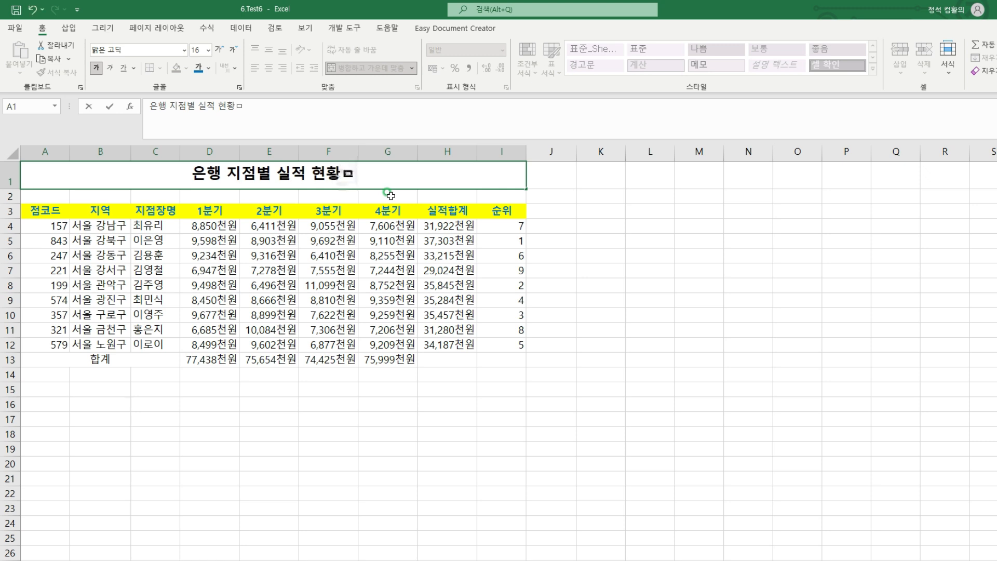
pyautogui.press('Hangul_Hanja')
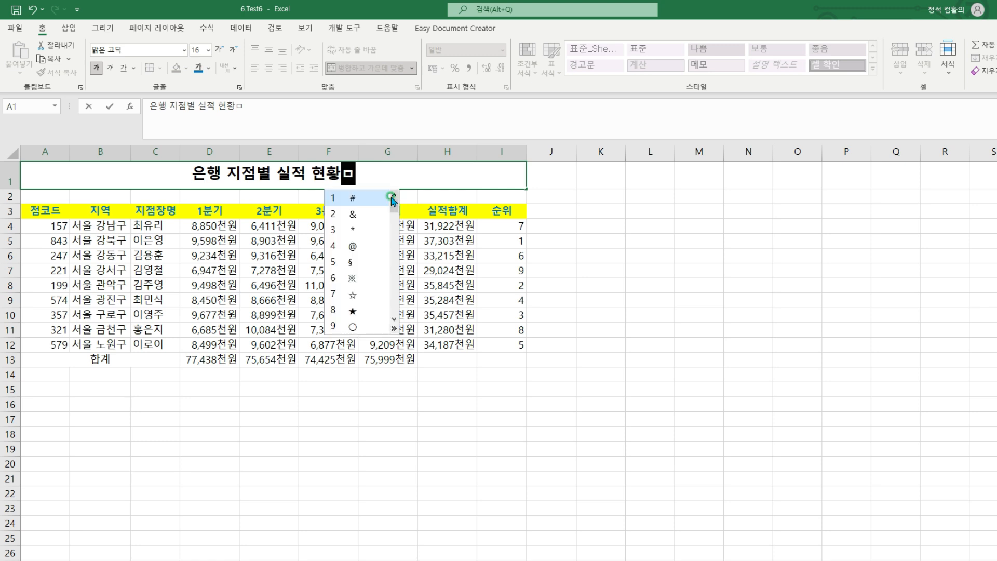
pyautogui.press('Tab')
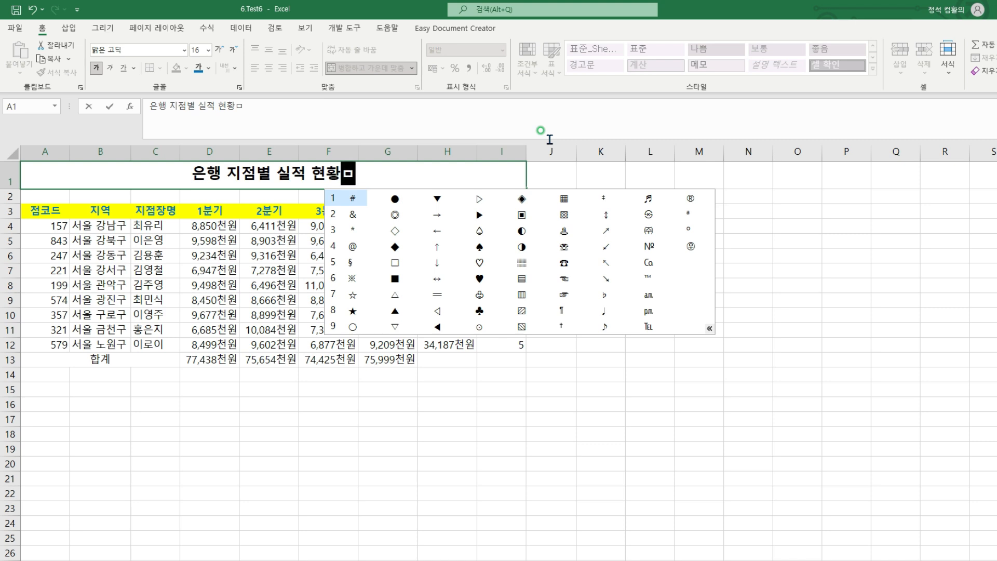
pyautogui.press('Right')
pyautogui.press('Right')
pyautogui.press('Right')
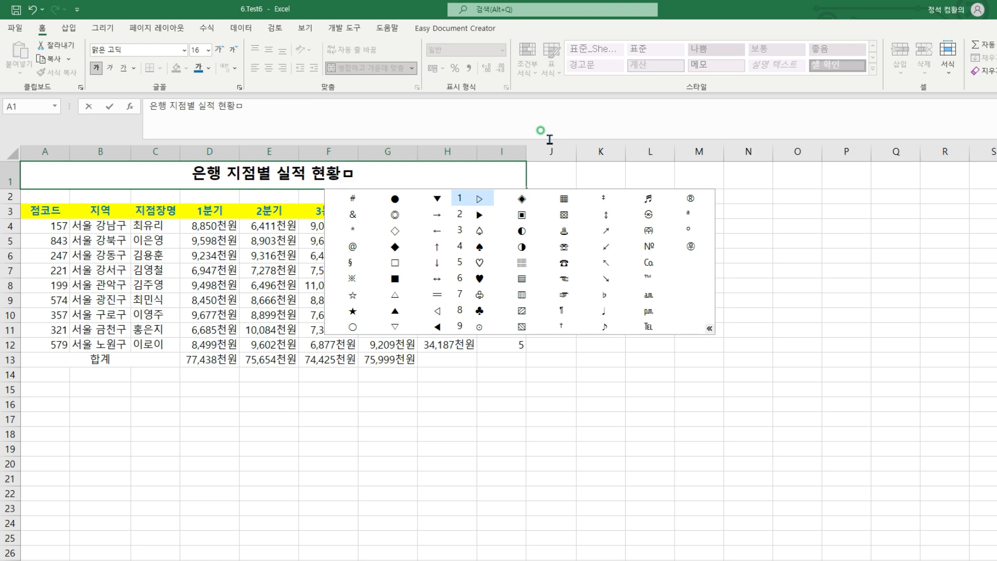
pyautogui.press('8')
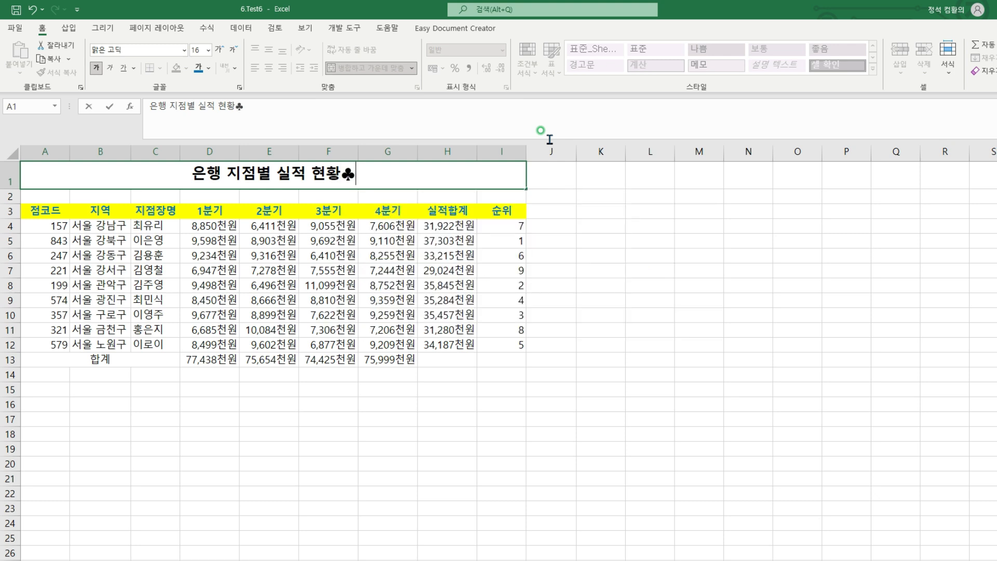
# Insert a matching ♣ special character in front of the title text 은행 지점별 실적 현황 in A1
pyautogui.press('Left')
pyautogui.press('Left')
pyautogui.press('Left')
pyautogui.press('Left')
pyautogui.press('Left')
pyautogui.press('Left')
pyautogui.press('Left')
pyautogui.press('Left')
pyautogui.press('Left')
pyautogui.press('Left')
pyautogui.press('Left')
pyautogui.press('Left')
pyautogui.press('Left')
pyautogui.write('ㅁ')
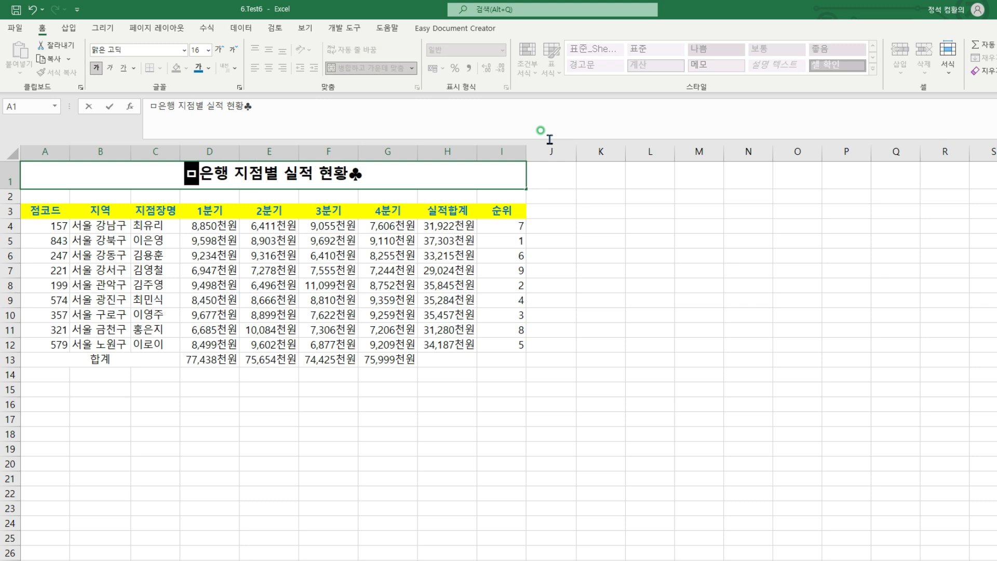
pyautogui.press('Hangul_Hanja')
pyautogui.press('Tab')
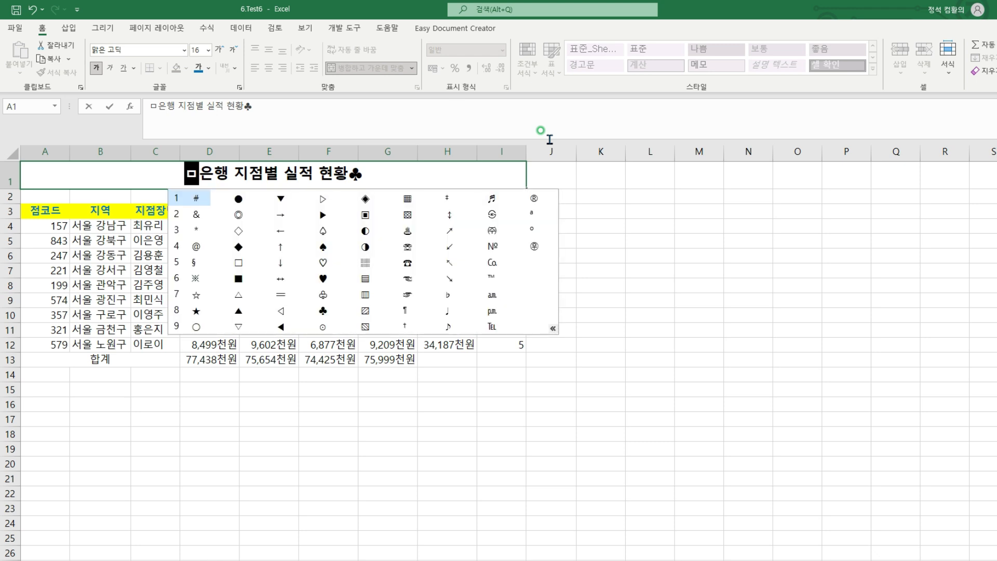
pyautogui.press('Right')
pyautogui.press('Right')
pyautogui.press('Right')
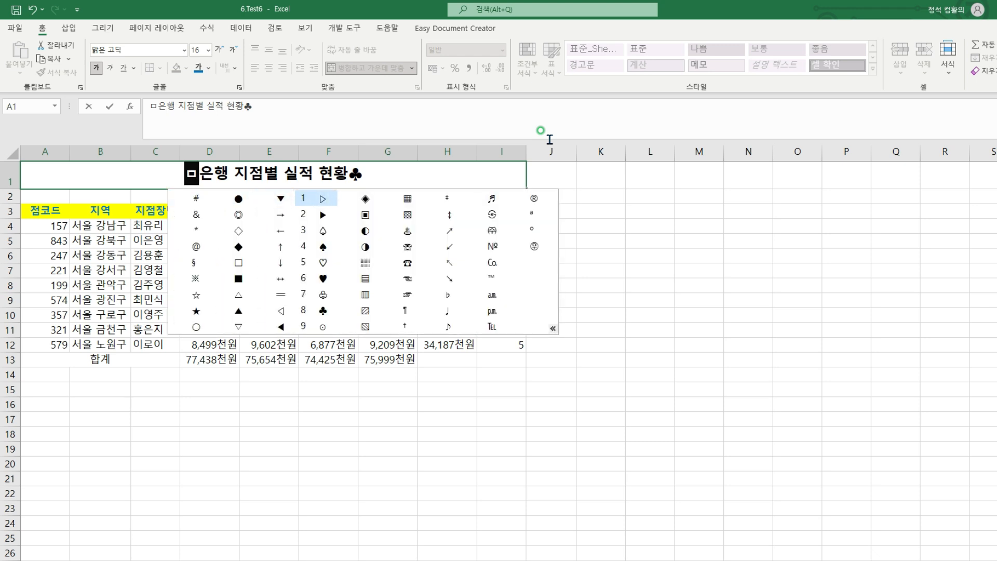
pyautogui.press('8')
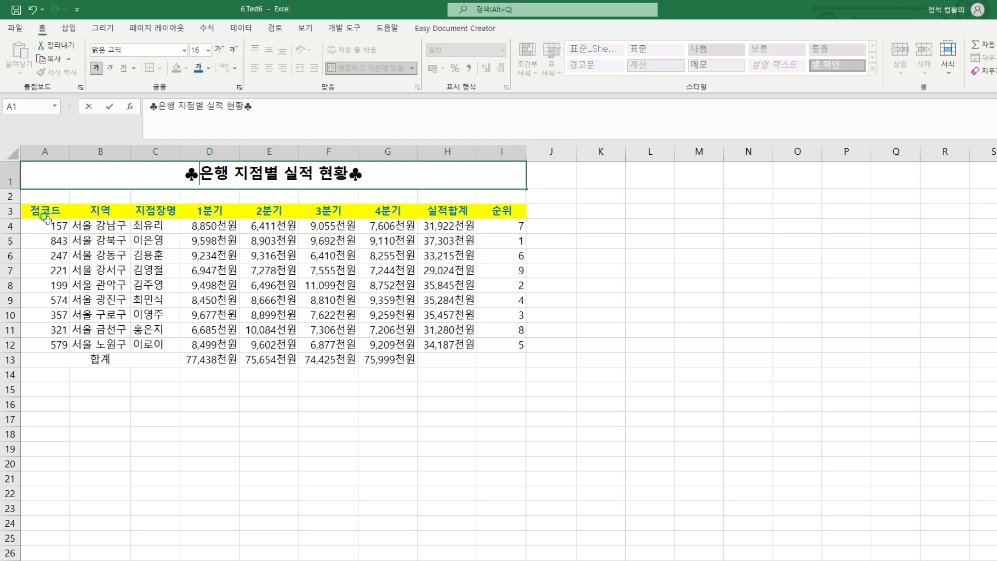
# Finish the title edit and apply all borders (모든 테두리) to the table range A3:I13
pyautogui.click(32, 209)
pyautogui.moveTo(25, 206)
pyautogui.mouseDown()
pyautogui.moveTo(483, 296)
pyautogui.moveTo(525, 367)
pyautogui.mouseUp()
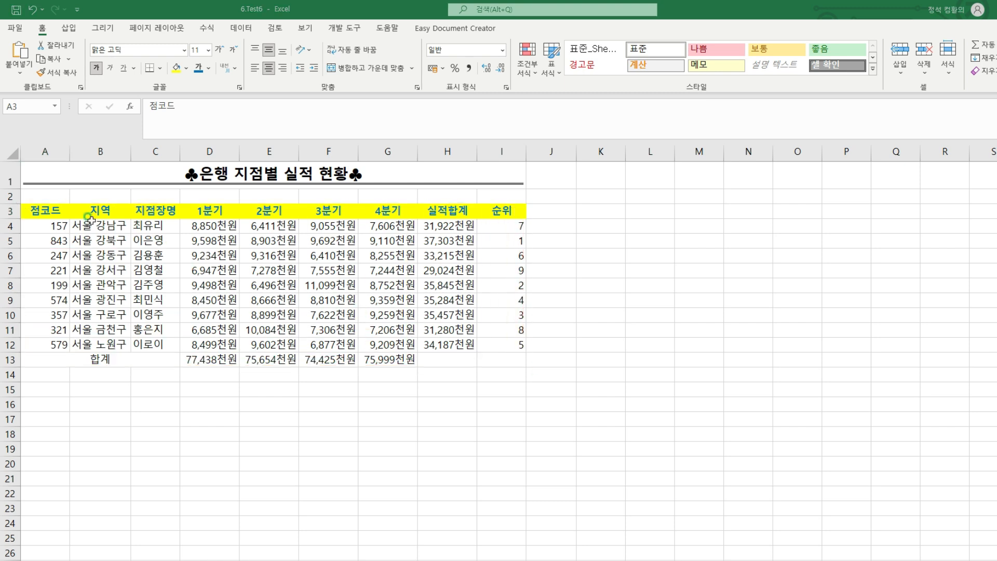
pyautogui.moveTo(46, 211); pyautogui.dragTo(489, 362)
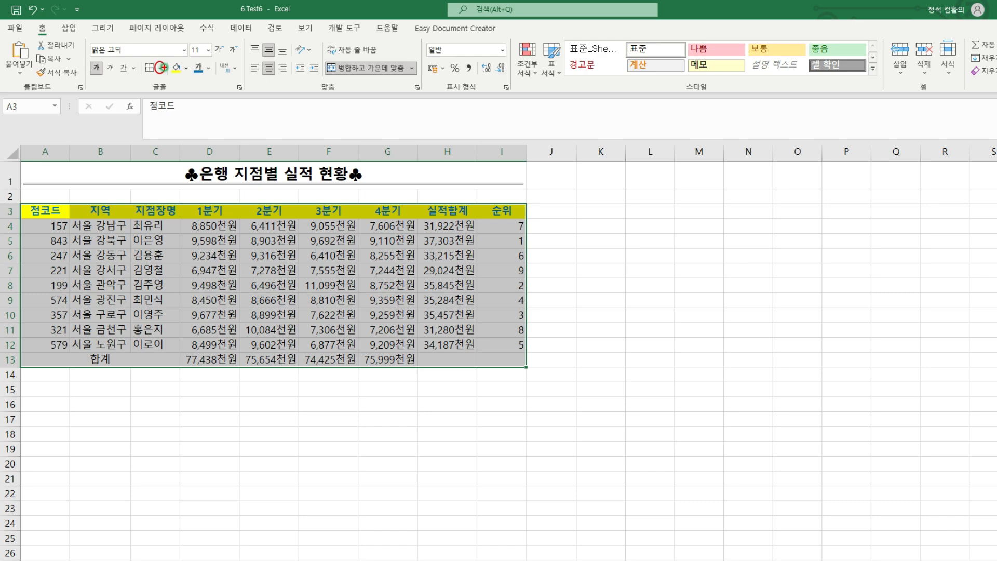
pyautogui.click(162, 68)
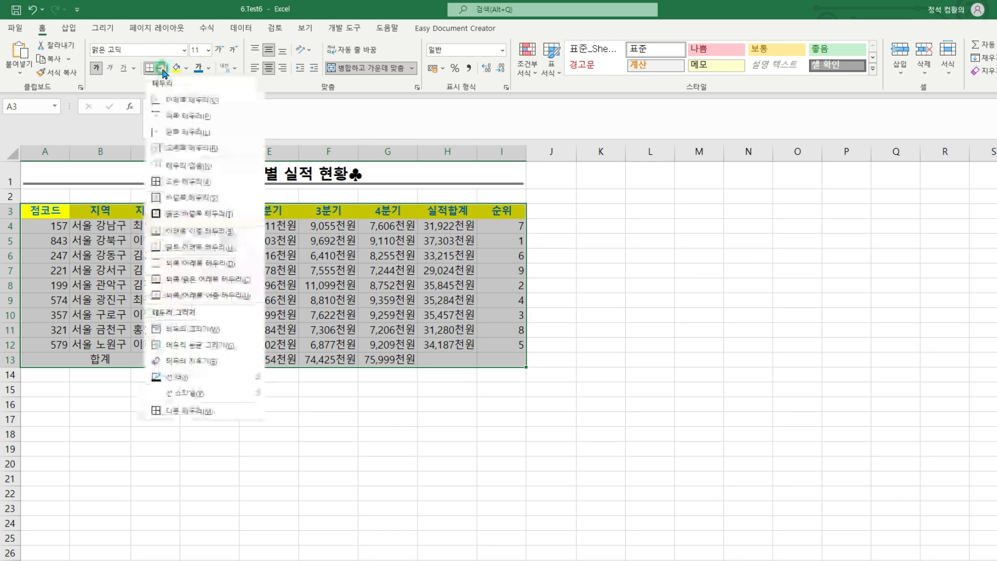
pyautogui.click(191, 181)
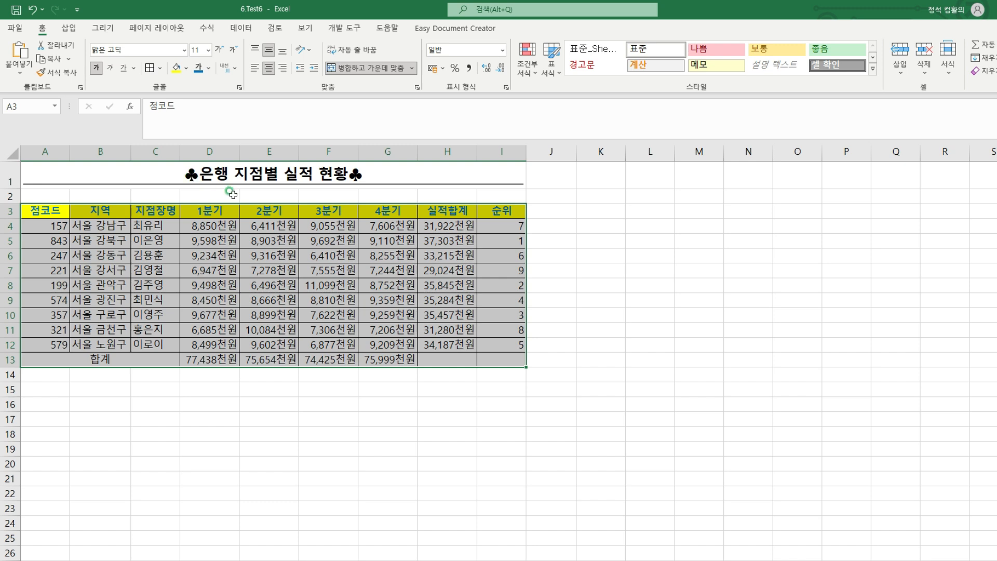
# Add both diagonal borders, forming an X, to cells H13:I13 in the 합계 row and deselect the range
pyautogui.click(431, 358)
pyautogui.moveTo(489, 361); pyautogui.dragTo(487, 359)
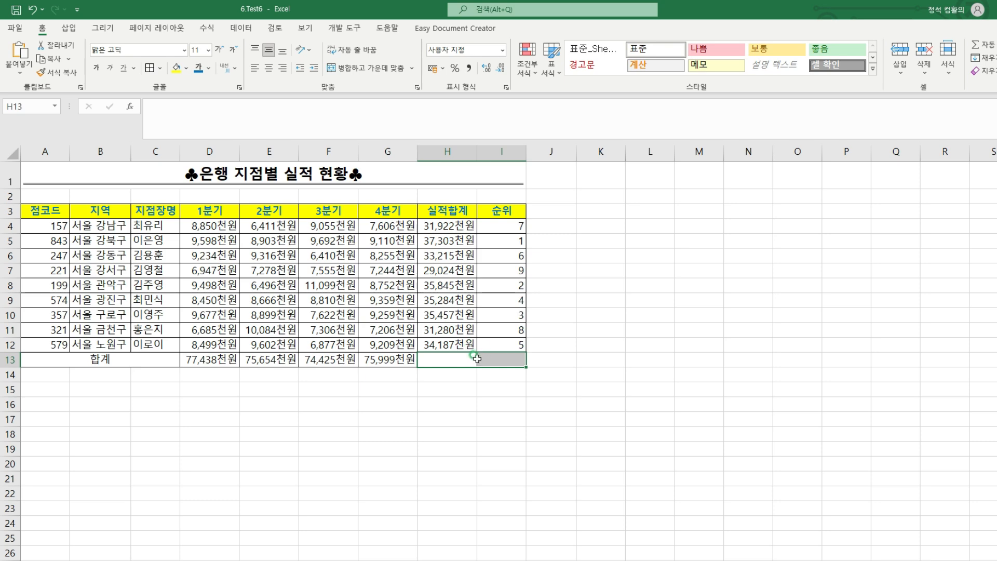
pyautogui.rightClick(488, 359)
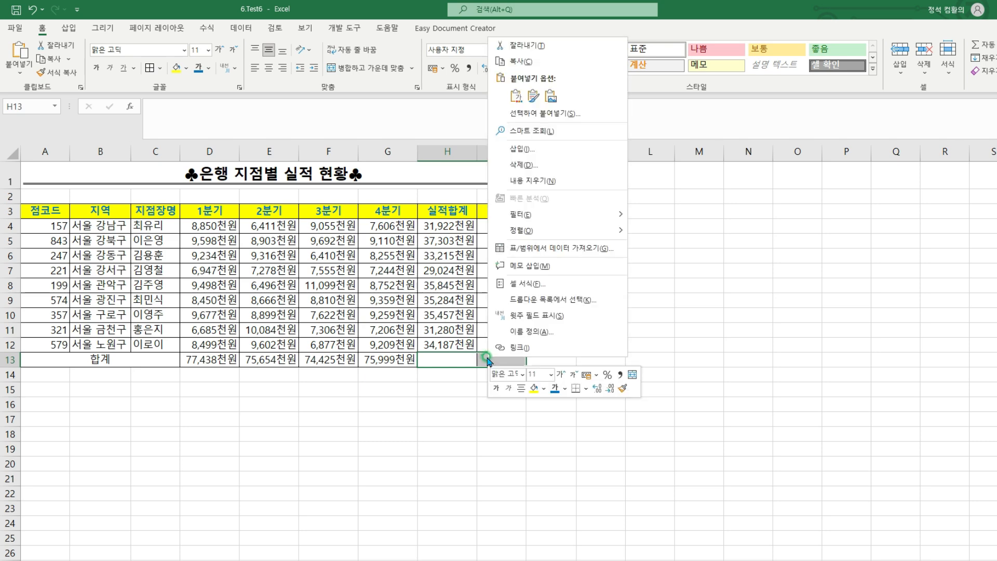
pyautogui.click(539, 285)
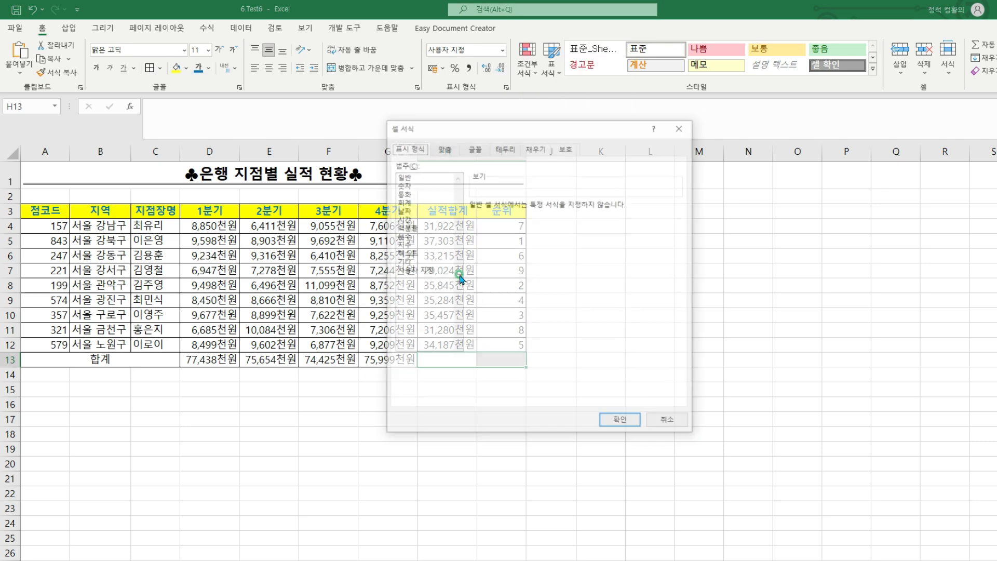
pyautogui.moveTo(488, 131); pyautogui.dragTo(501, 182)
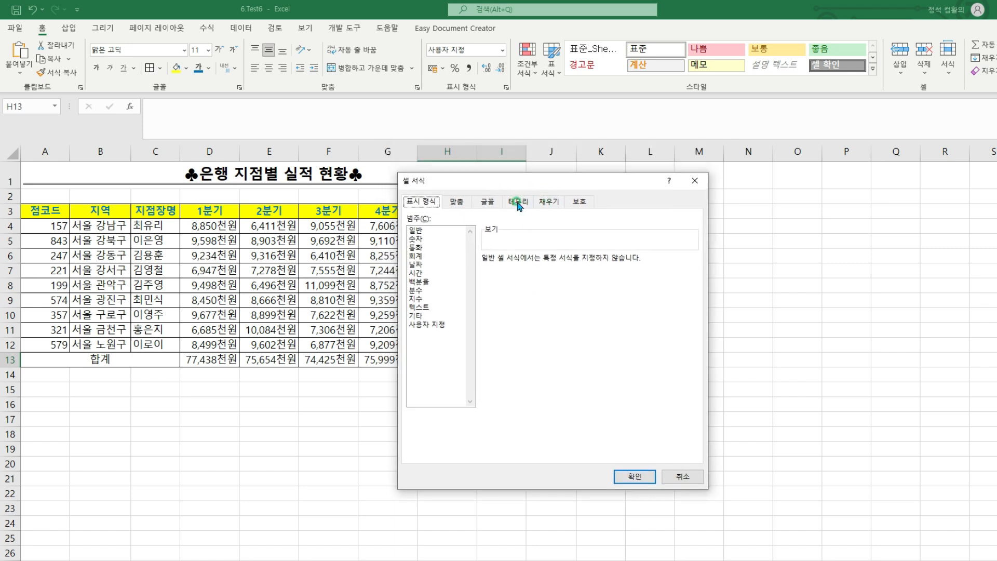
pyautogui.click(518, 202)
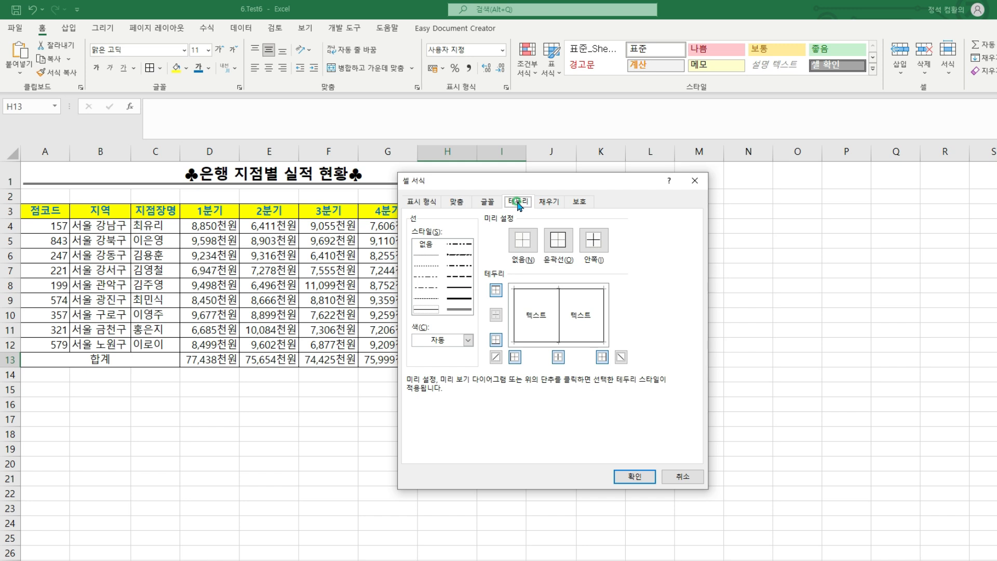
pyautogui.click(497, 360)
pyautogui.click(621, 357)
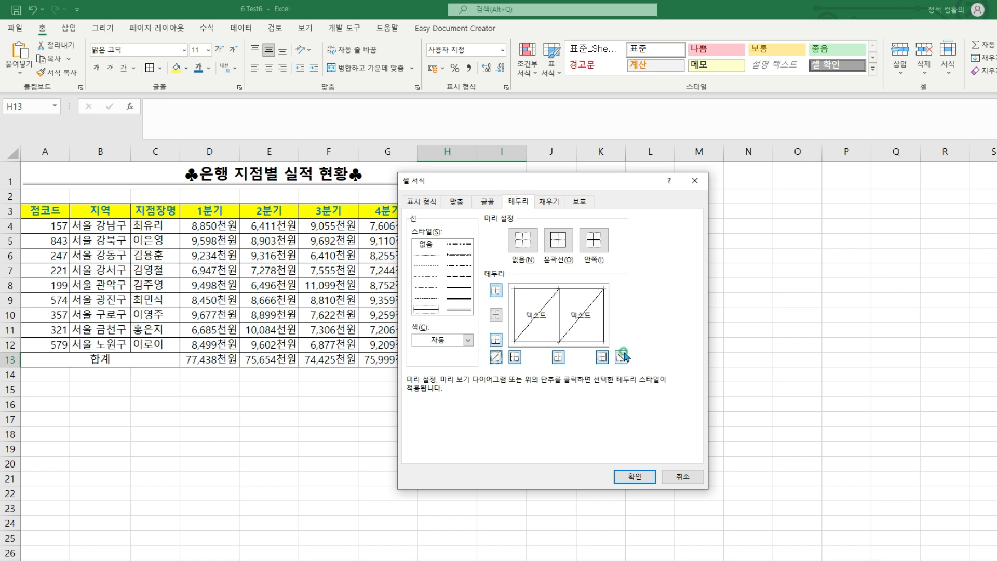
pyautogui.click(560, 341)
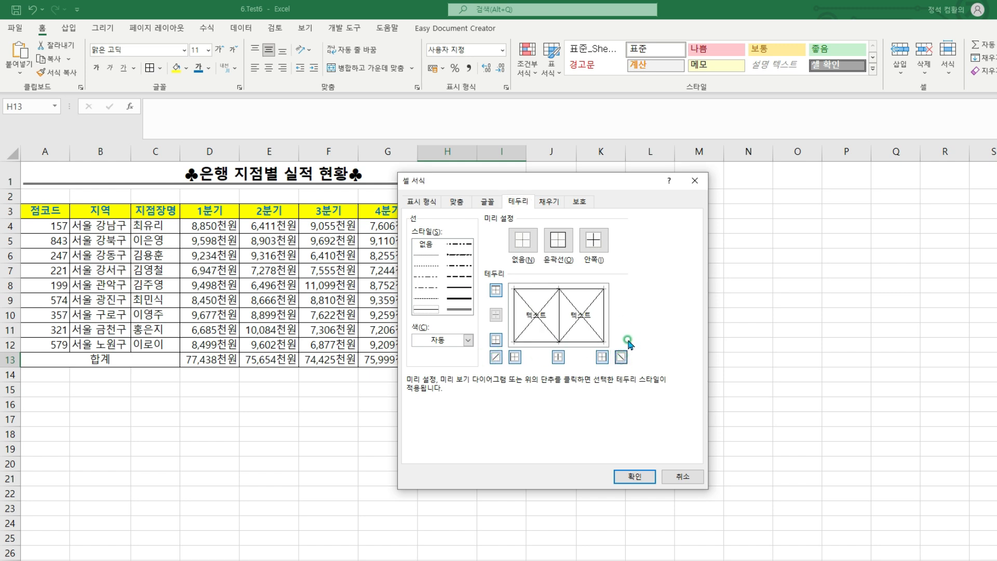
pyautogui.click(636, 475)
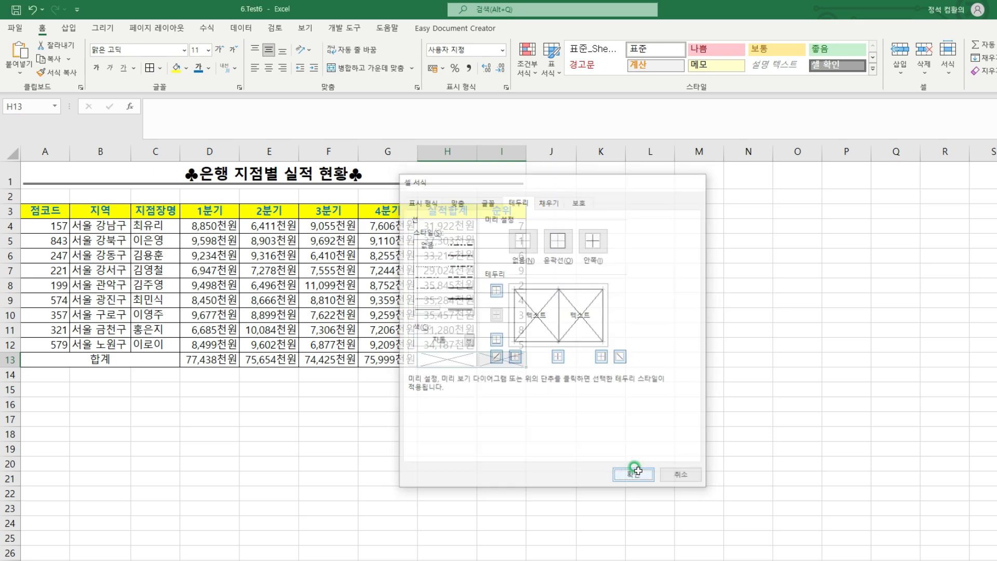
pyautogui.click(56, 195)
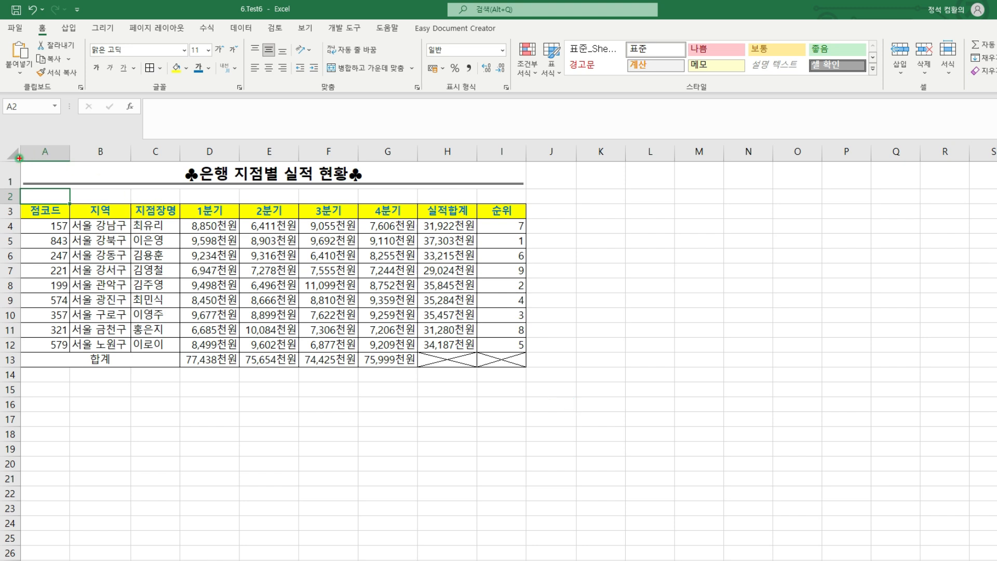
pyautogui.moveTo(18, 160); pyautogui.dragTo(526, 368)
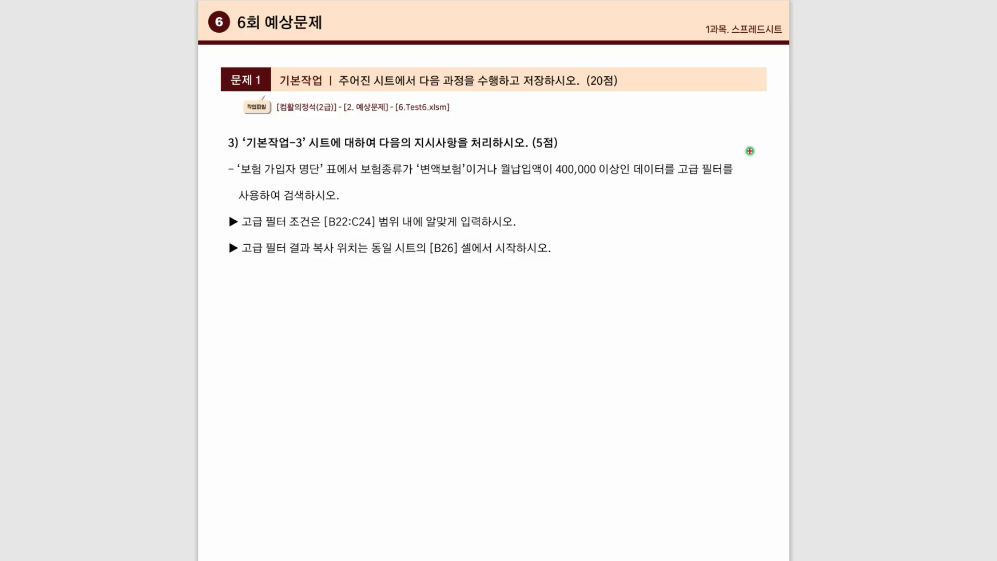
pyautogui.moveTo(243, 152); pyautogui.dragTo(307, 153)
pyautogui.moveTo(375, 153); pyautogui.dragTo(488, 152)
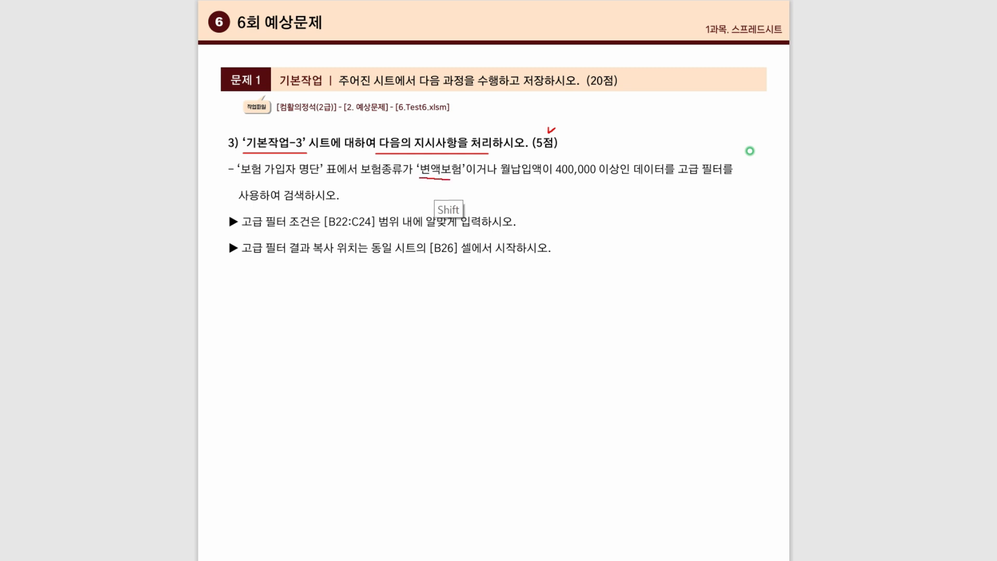
pyautogui.moveTo(418, 177)
pyautogui.mouseDown()
pyautogui.moveTo(495, 177)
pyautogui.moveTo(507, 200)
pyautogui.moveTo(621, 177)
pyautogui.mouseUp()
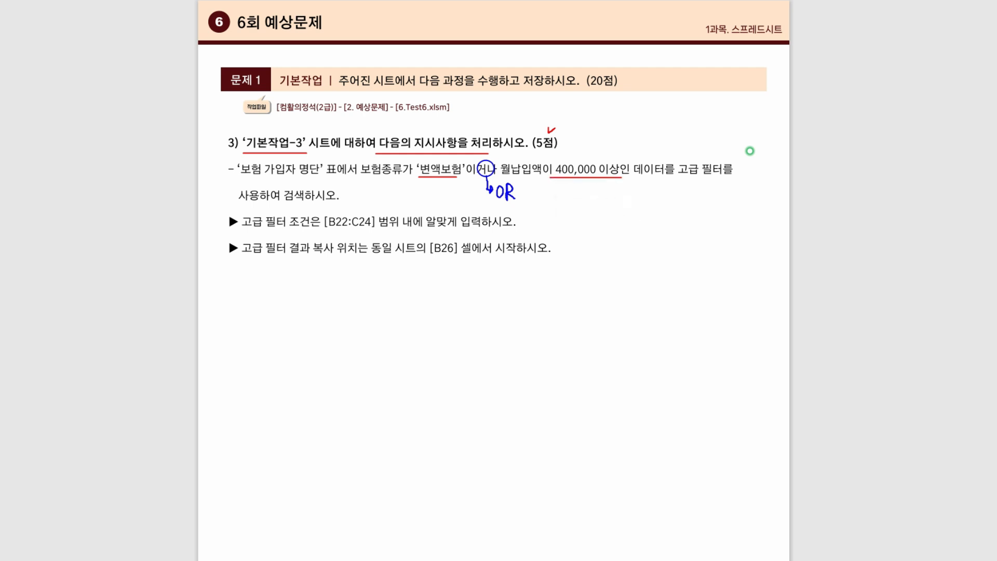
pyautogui.moveTo(674, 160); pyautogui.dragTo(721, 178)
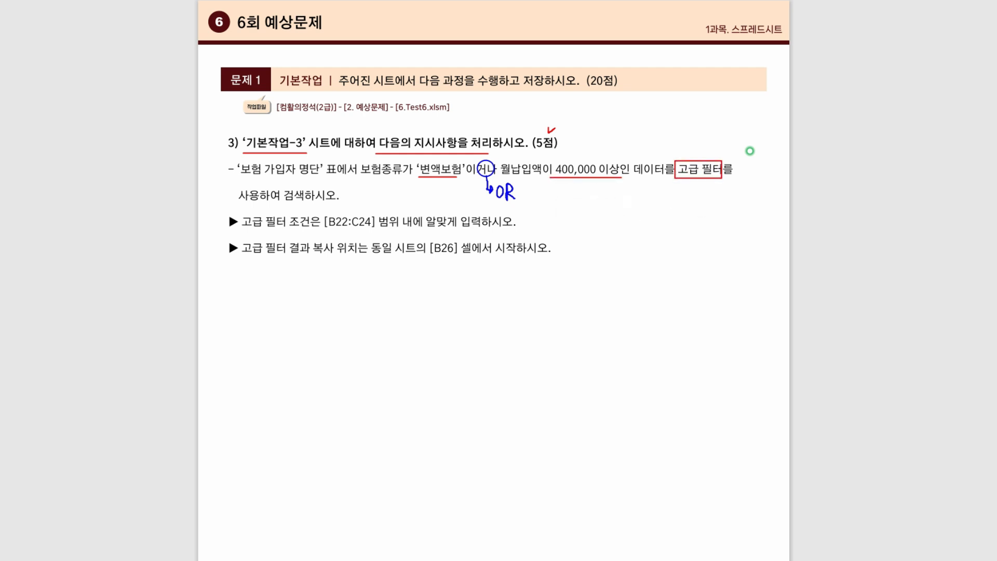
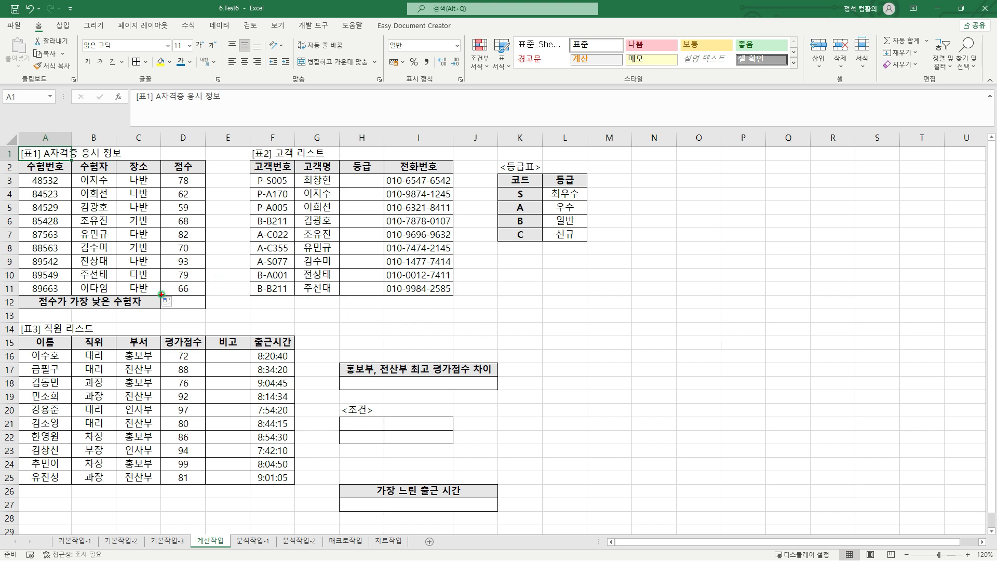
# Start a formula in D12 with the INDEX function, using the 수험번호 range A3:A11 as its array
pyautogui.moveTo(161, 294); pyautogui.dragTo(206, 309)
pyautogui.click(171, 290)
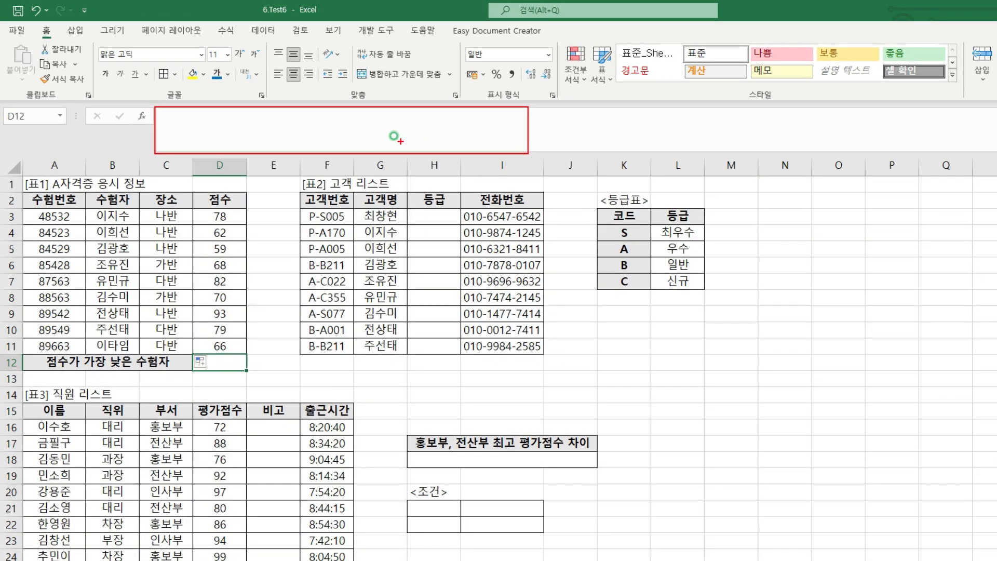
pyautogui.click(162, 118)
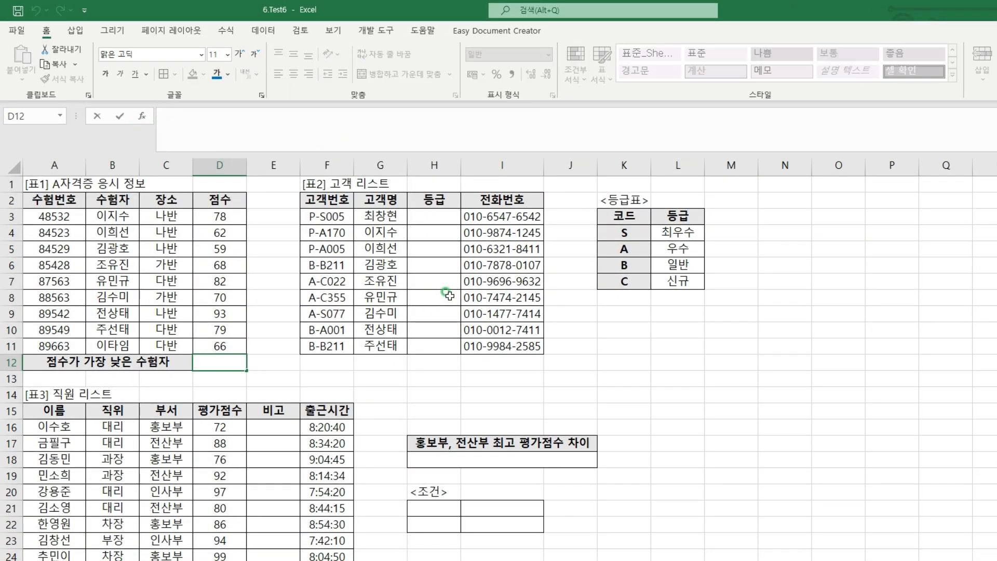
pyautogui.write('=')
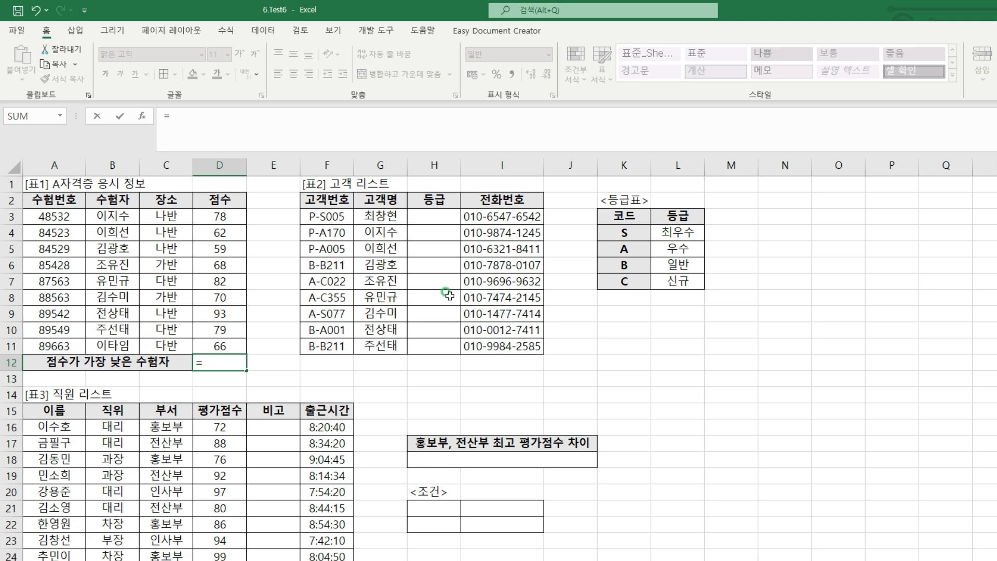
pyautogui.write('INDEX')
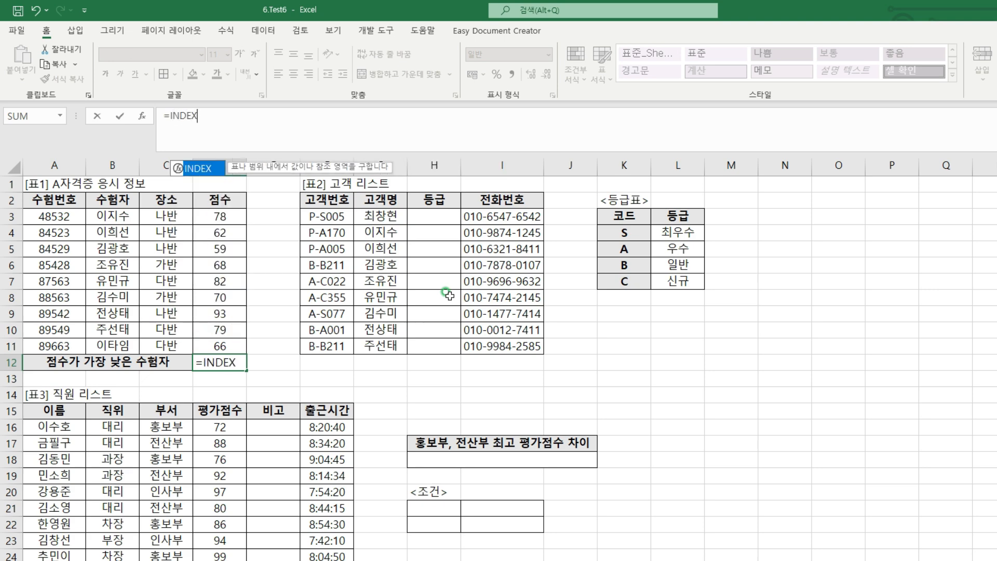
pyautogui.write('(')
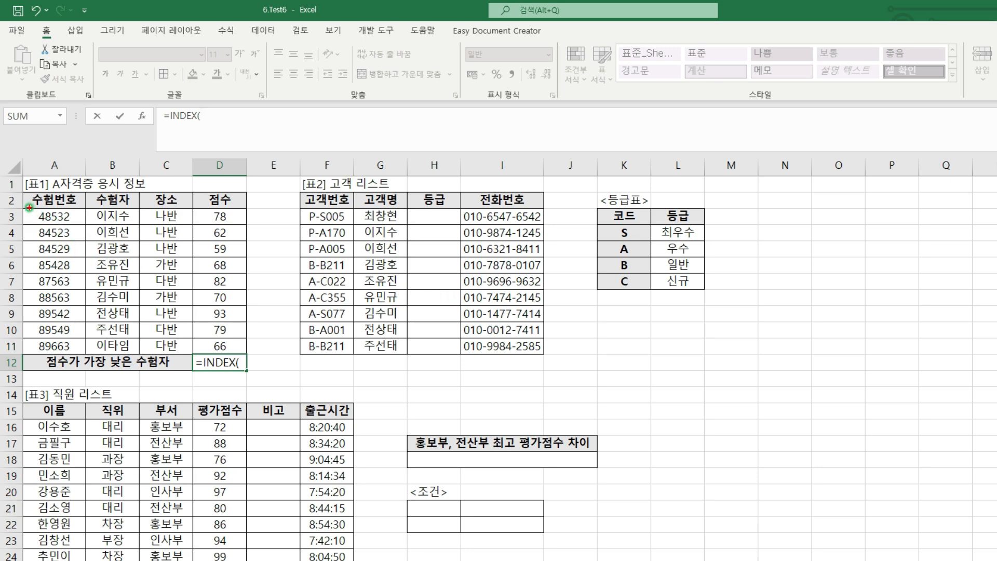
pyautogui.moveTo(29, 207)
pyautogui.mouseDown()
pyautogui.moveTo(43, 290)
pyautogui.moveTo(74, 352)
pyautogui.mouseUp()
pyautogui.press('Escape')
pyautogui.moveTo(45, 214); pyautogui.dragTo(52, 345)
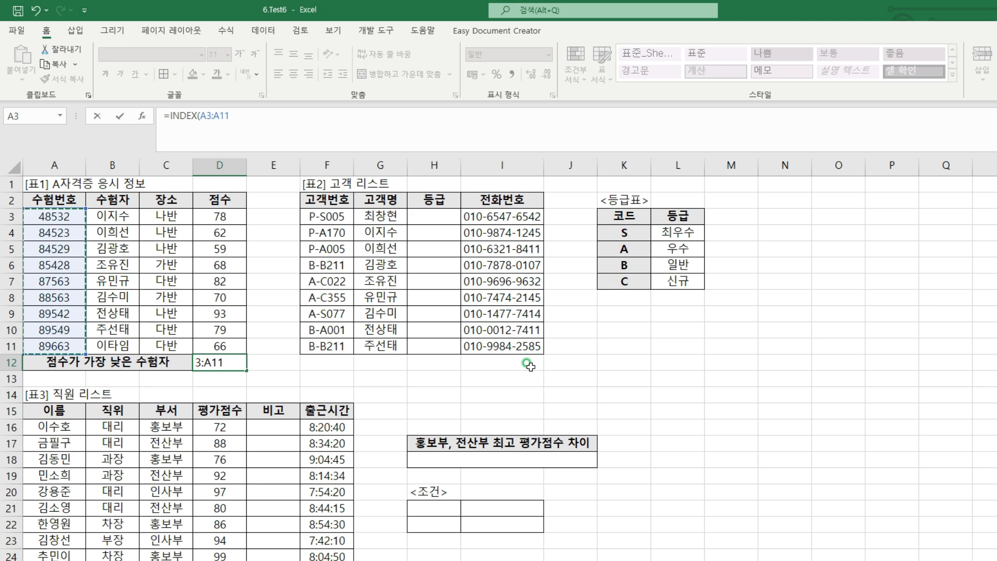
# Nest a MATCH function as INDEX's row argument, with MIN(D3:D11) as its lookup value
pyautogui.write(',')
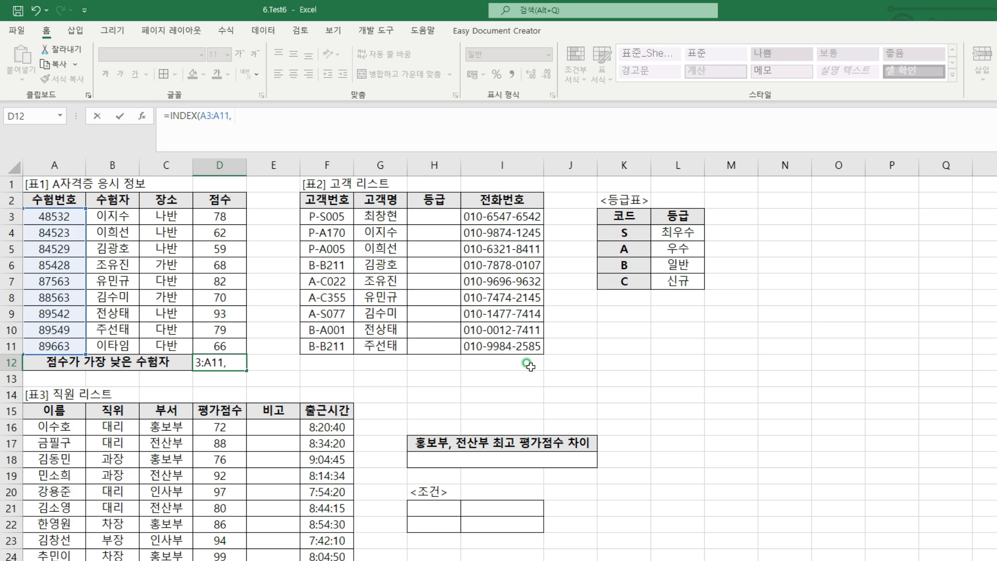
pyautogui.write('MATCH')
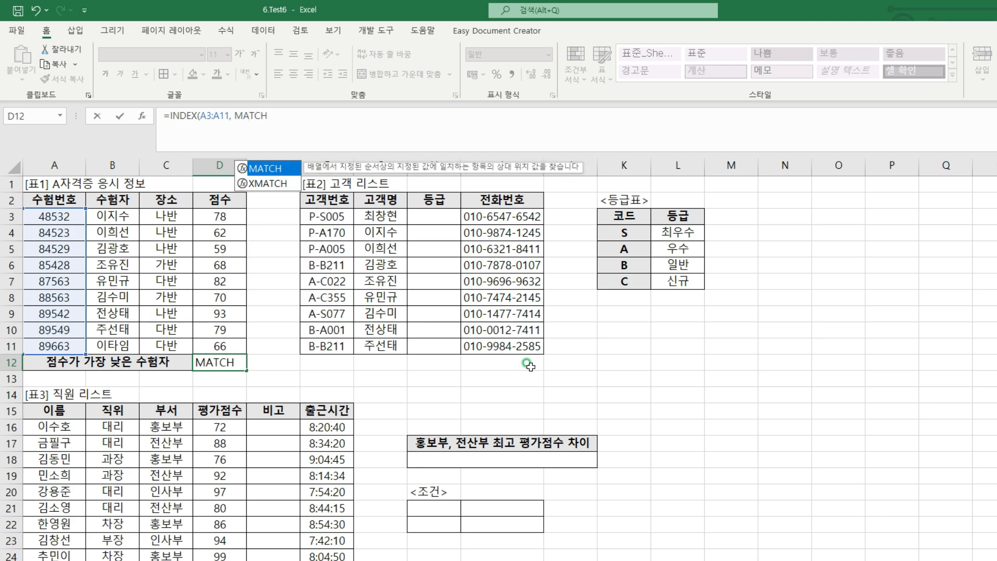
pyautogui.write('(')
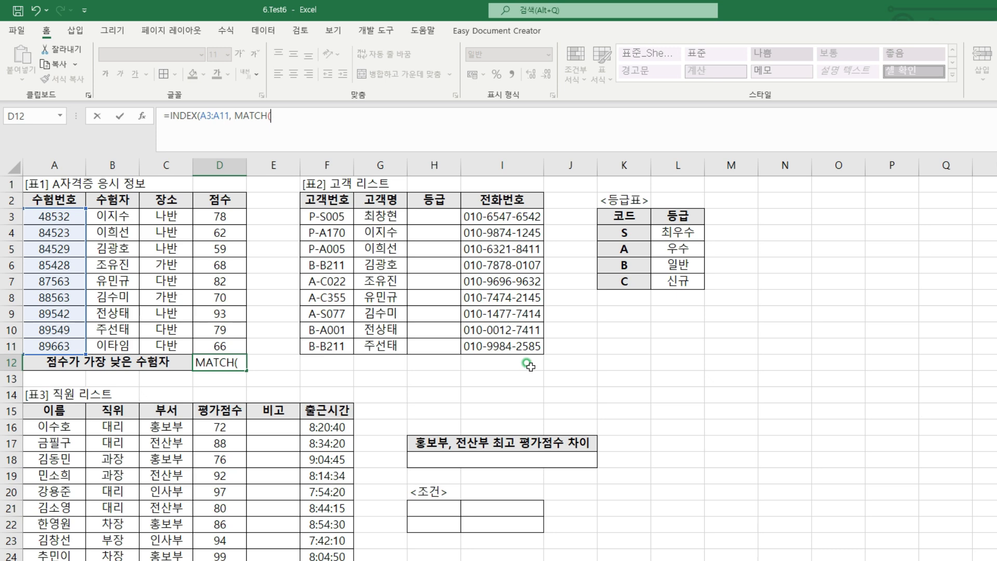
pyautogui.write('MIN(')
pyautogui.moveTo(239, 214); pyautogui.dragTo(233, 346)
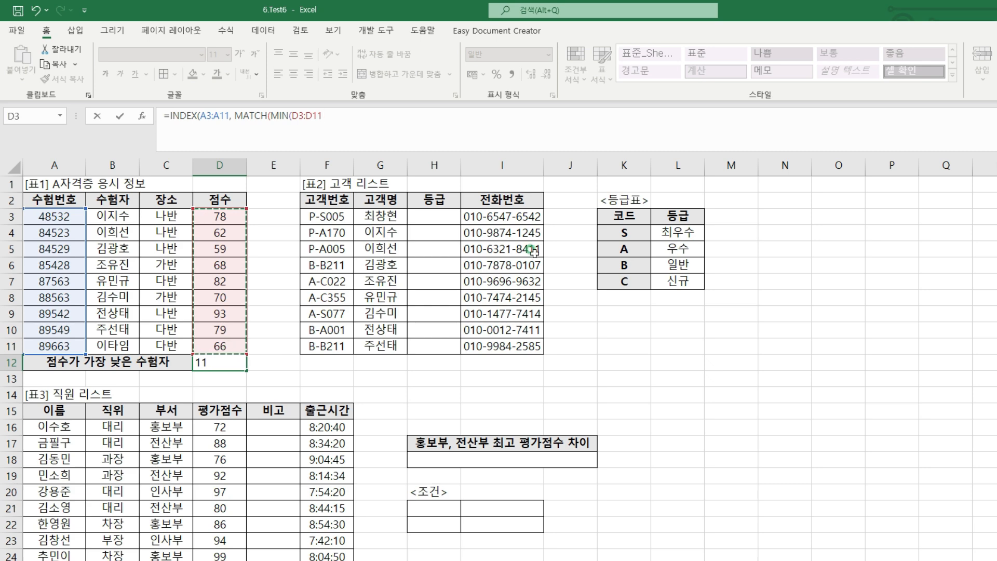
pyautogui.write('),')
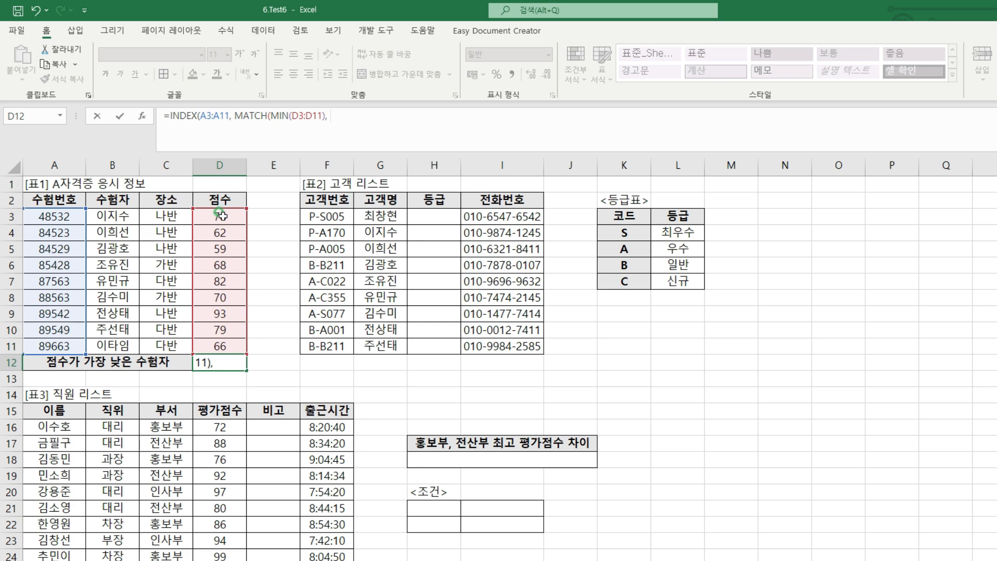
# Complete the MATCH function with lookup range D3:D11 and exact match type 0, ready for INDEX's column argument
pyautogui.moveTo(221, 215); pyautogui.dragTo(219, 342)
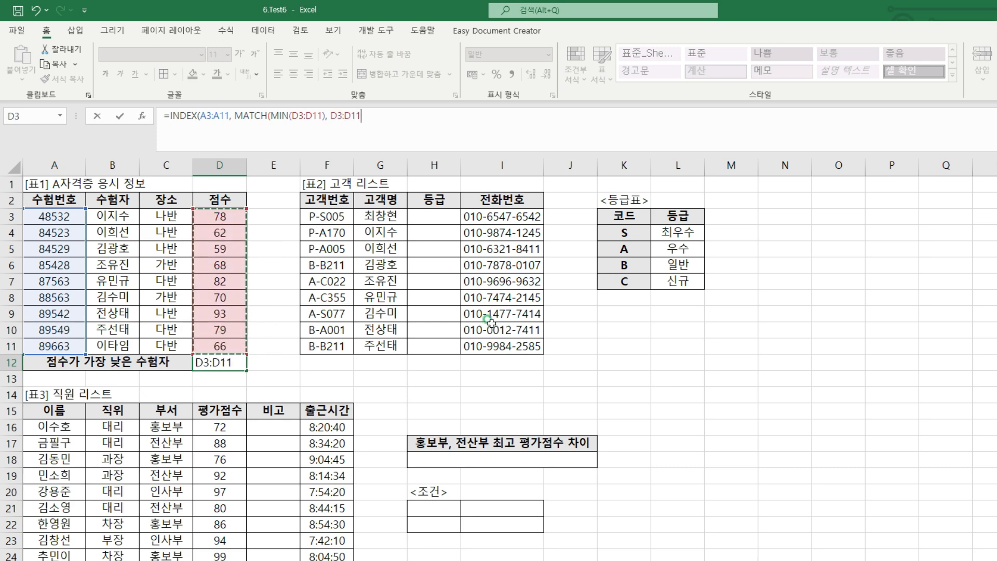
pyautogui.write(',')
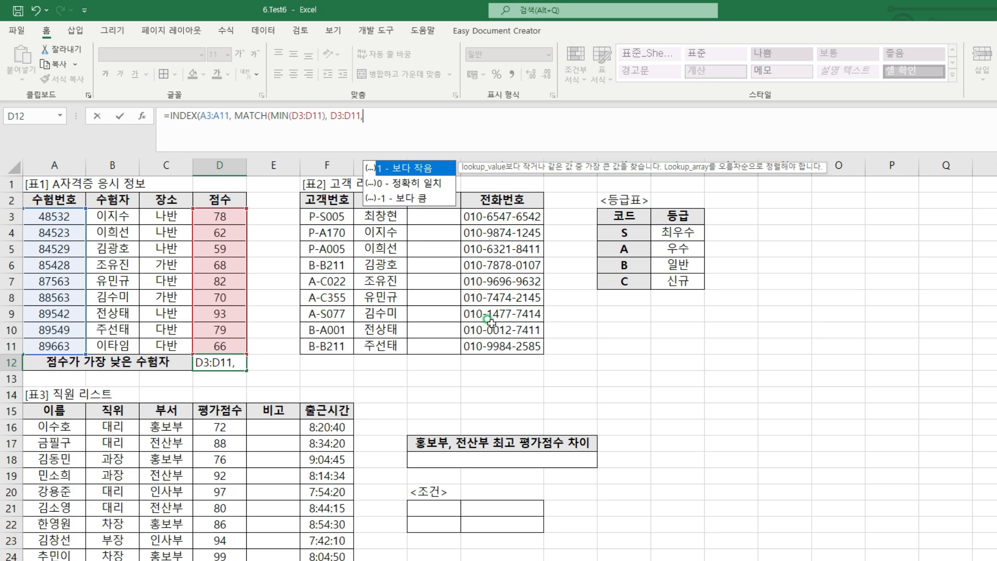
pyautogui.write('0)')
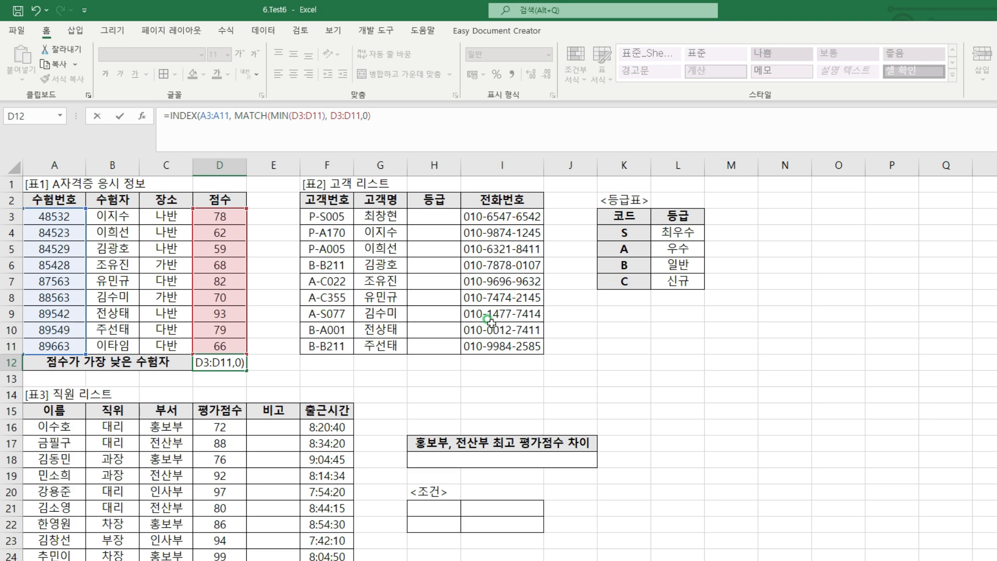
pyautogui.write(',')
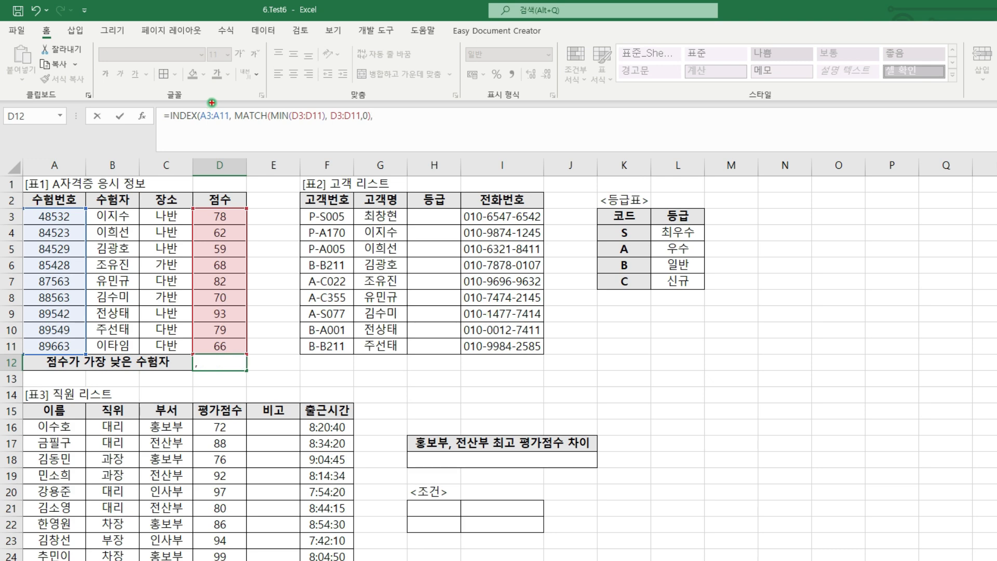
pyautogui.moveTo(211, 102)
pyautogui.mouseDown()
pyautogui.moveTo(216, 110)
pyautogui.moveTo(222, 102)
pyautogui.mouseUp()
pyautogui.moveTo(310, 103); pyautogui.dragTo(317, 102)
pyautogui.moveTo(379, 109)
pyautogui.mouseDown()
pyautogui.moveTo(388, 119)
pyautogui.moveTo(382, 108)
pyautogui.mouseUp()
pyautogui.moveTo(28, 208); pyautogui.dragTo(81, 354)
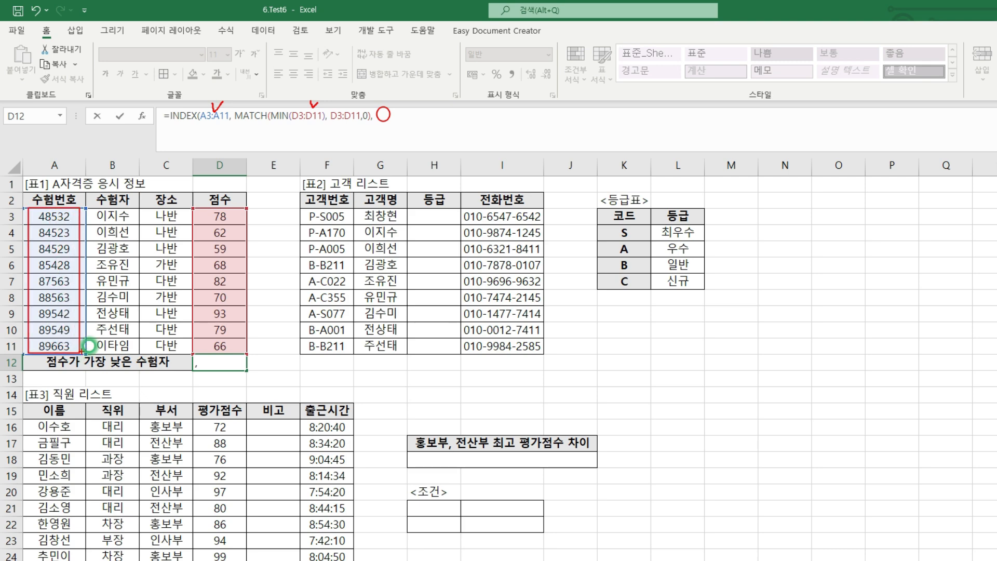
pyautogui.press('Escape')
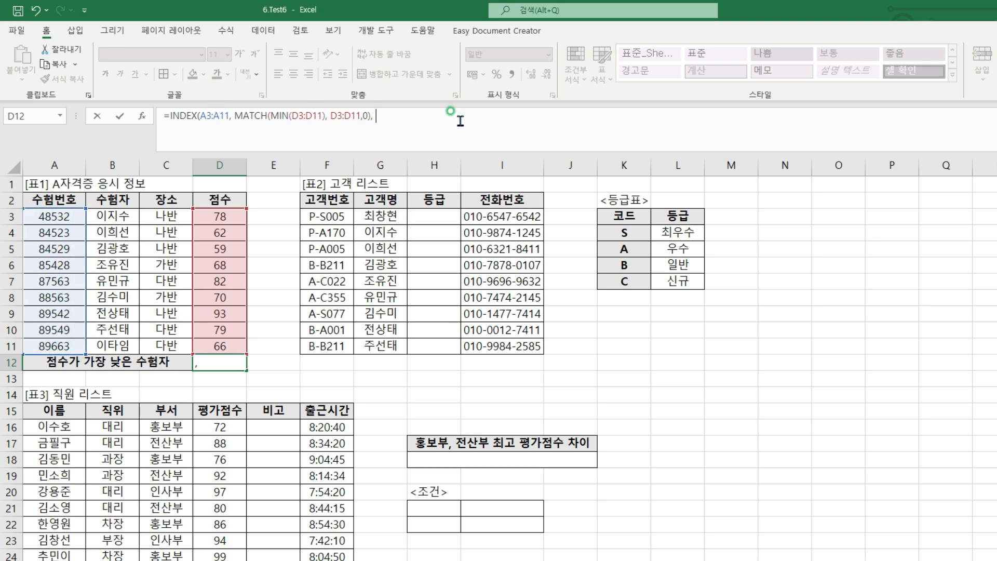
# Finish the INDEX formula with column number 1, enter it, and reselect D12
pyautogui.write('1)')
pyautogui.press('Return')
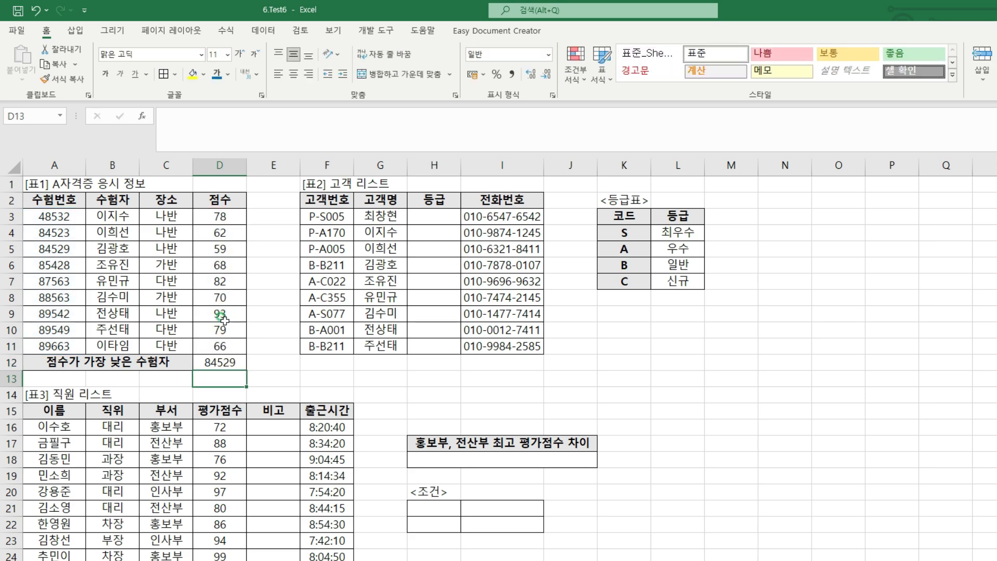
pyautogui.click(216, 360)
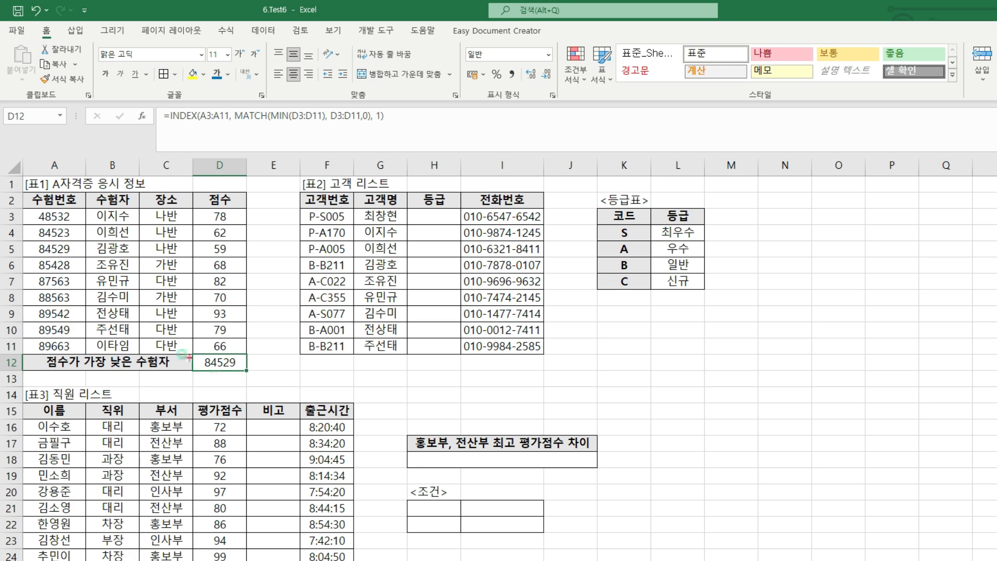
pyautogui.moveTo(33, 241)
pyautogui.mouseDown()
pyautogui.moveTo(207, 260)
pyautogui.moveTo(234, 256)
pyautogui.moveTo(209, 251)
pyautogui.moveTo(231, 245)
pyautogui.moveTo(221, 260)
pyautogui.mouseUp()
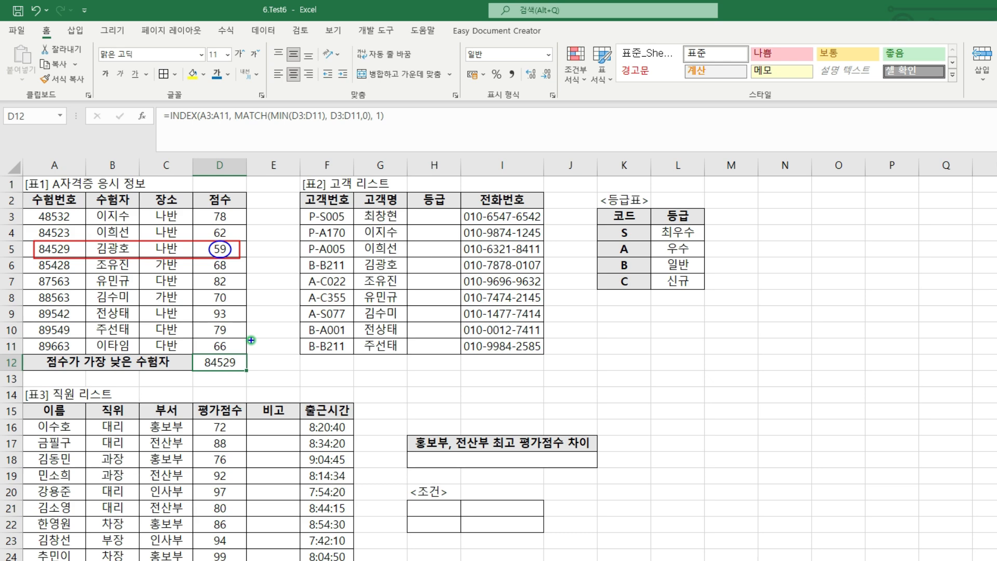
pyautogui.press('e')
pyautogui.press('r')
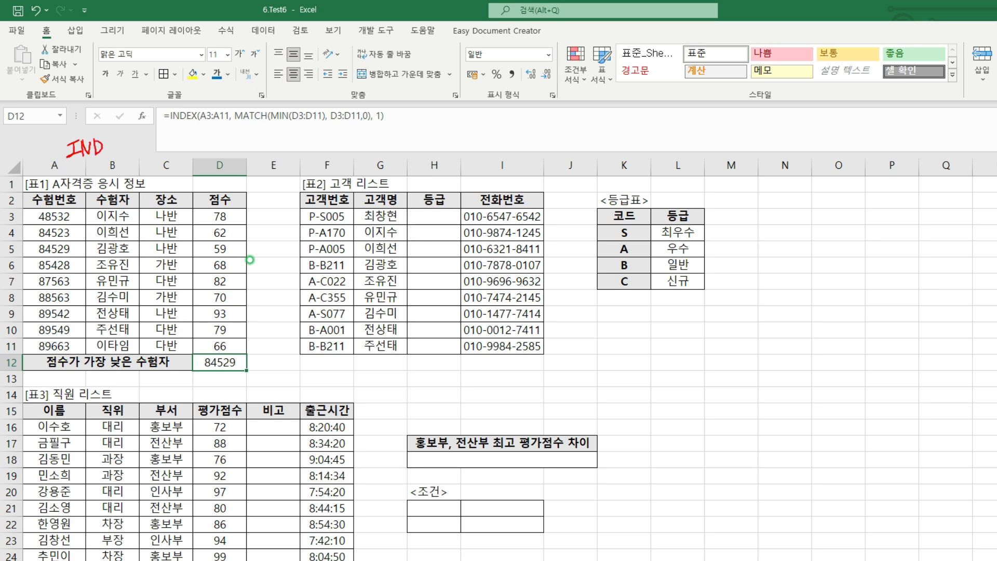
pyautogui.moveTo(111, 141); pyautogui.dragTo(111, 145)
pyautogui.moveTo(122, 139)
pyautogui.mouseDown()
pyautogui.moveTo(111, 155)
pyautogui.moveTo(123, 155)
pyautogui.mouseUp()
pyautogui.moveTo(56, 136)
pyautogui.mouseDown()
pyautogui.moveTo(134, 158)
pyautogui.moveTo(132, 133)
pyautogui.mouseUp()
pyautogui.moveTo(139, 126); pyautogui.dragTo(133, 134)
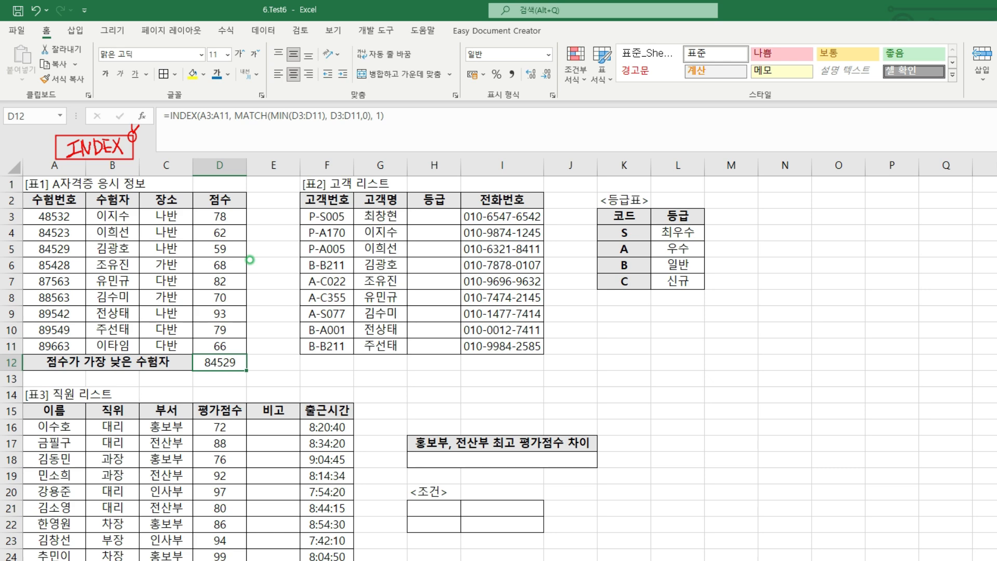
pyautogui.moveTo(176, 147); pyautogui.dragTo(183, 150)
pyautogui.moveTo(189, 141)
pyautogui.mouseDown()
pyautogui.moveTo(200, 139)
pyautogui.moveTo(194, 152)
pyautogui.mouseUp()
pyautogui.moveTo(189, 153); pyautogui.dragTo(201, 150)
pyautogui.moveTo(206, 138)
pyautogui.mouseDown()
pyautogui.moveTo(206, 150)
pyautogui.moveTo(214, 136)
pyautogui.mouseUp()
pyautogui.moveTo(220, 132)
pyautogui.mouseDown()
pyautogui.moveTo(220, 151)
pyautogui.moveTo(237, 134)
pyautogui.mouseUp()
pyautogui.moveTo(229, 137)
pyautogui.mouseDown()
pyautogui.moveTo(234, 151)
pyautogui.moveTo(262, 157)
pyautogui.mouseUp()
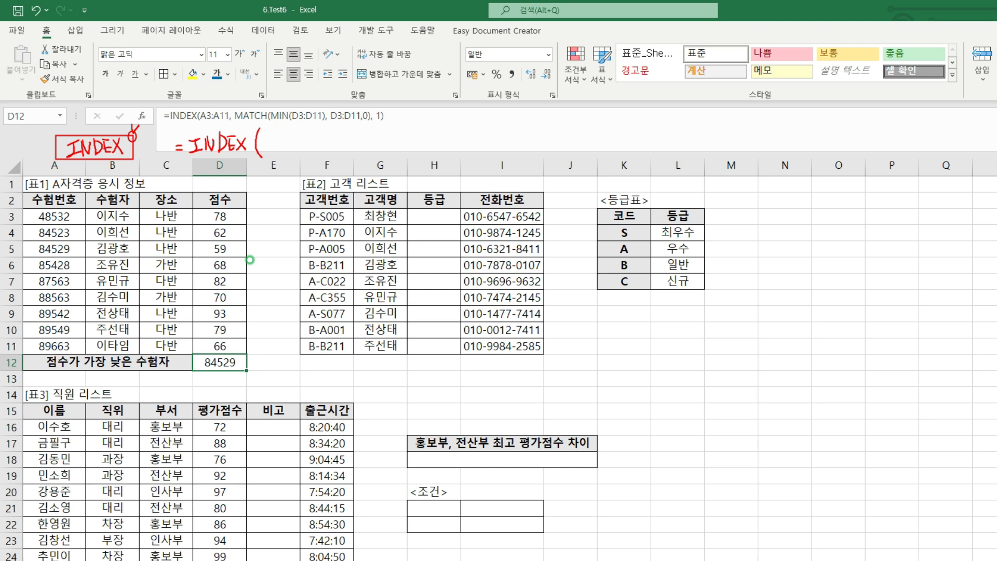
pyautogui.moveTo(28, 211); pyautogui.dragTo(84, 352)
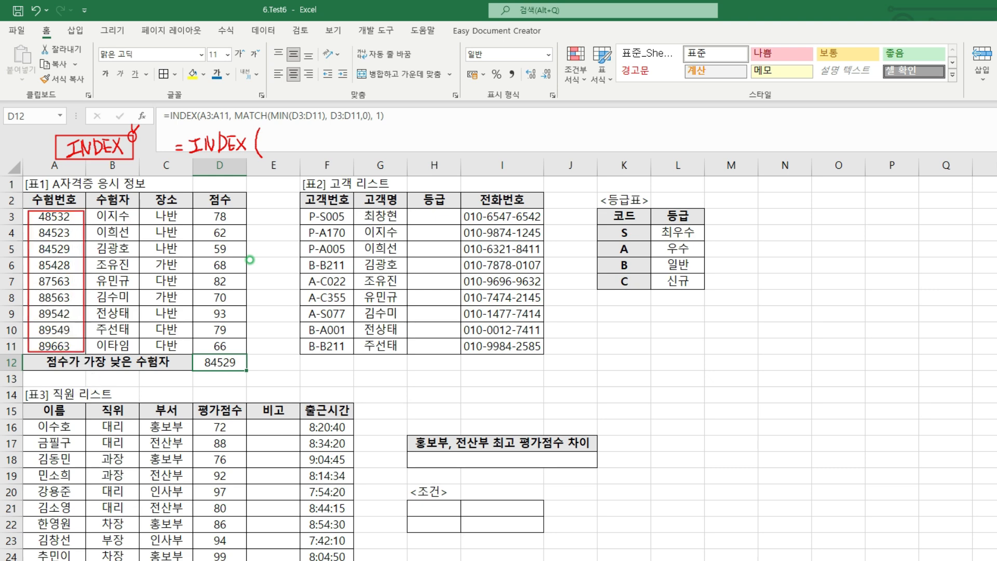
pyautogui.moveTo(271, 155); pyautogui.dragTo(318, 155)
pyautogui.click(300, 142)
pyautogui.click(299, 149)
pyautogui.moveTo(311, 150); pyautogui.dragTo(322, 150)
pyautogui.moveTo(327, 135)
pyautogui.mouseDown()
pyautogui.moveTo(329, 152)
pyautogui.moveTo(362, 133)
pyautogui.mouseUp()
pyautogui.moveTo(355, 137); pyautogui.dragTo(360, 142)
pyautogui.moveTo(367, 137); pyautogui.dragTo(370, 143)
pyautogui.moveTo(371, 138)
pyautogui.mouseDown()
pyautogui.moveTo(368, 151)
pyautogui.moveTo(387, 155)
pyautogui.mouseUp()
pyautogui.moveTo(403, 136); pyautogui.dragTo(413, 137)
pyautogui.moveTo(406, 141); pyautogui.dragTo(413, 147)
pyautogui.moveTo(405, 148); pyautogui.dragTo(426, 165)
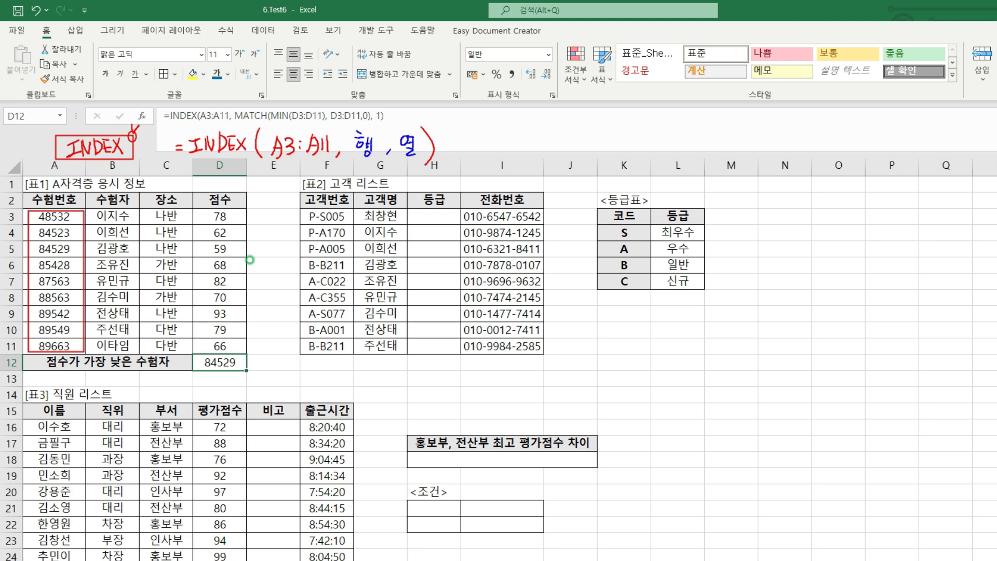
pyautogui.moveTo(410, 130); pyautogui.dragTo(415, 132)
pyautogui.moveTo(80, 204); pyautogui.dragTo(81, 204)
pyautogui.moveTo(79, 196); pyautogui.dragTo(81, 207)
pyautogui.moveTo(408, 129)
pyautogui.mouseDown()
pyautogui.moveTo(439, 114)
pyautogui.moveTo(449, 126)
pyautogui.mouseUp()
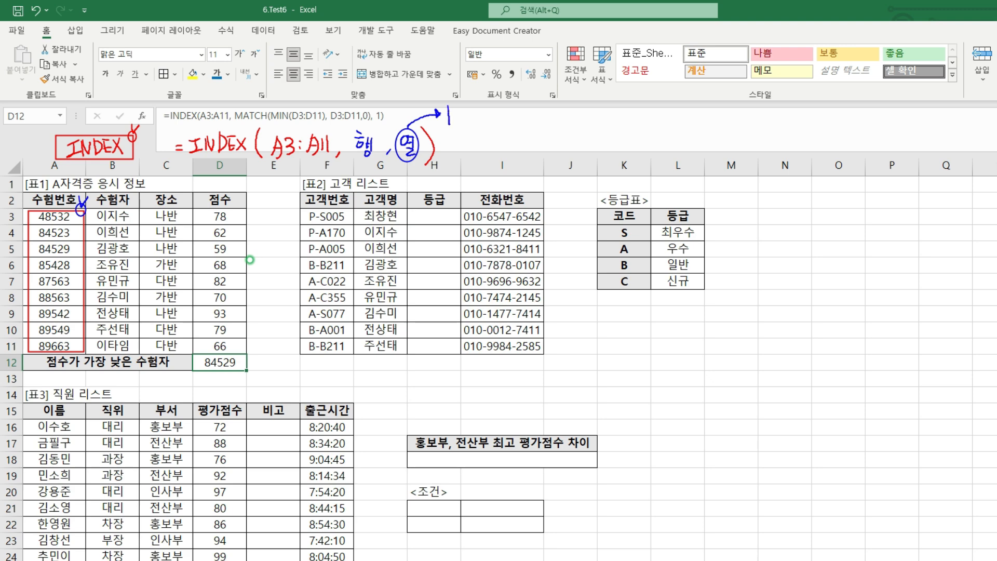
pyautogui.moveTo(345, 166); pyautogui.dragTo(368, 165)
pyautogui.moveTo(366, 167)
pyautogui.mouseDown()
pyautogui.moveTo(416, 178)
pyautogui.moveTo(479, 131)
pyautogui.moveTo(536, 140)
pyautogui.mouseUp()
pyautogui.moveTo(536, 131); pyautogui.dragTo(543, 139)
pyautogui.moveTo(486, 114); pyautogui.dragTo(549, 140)
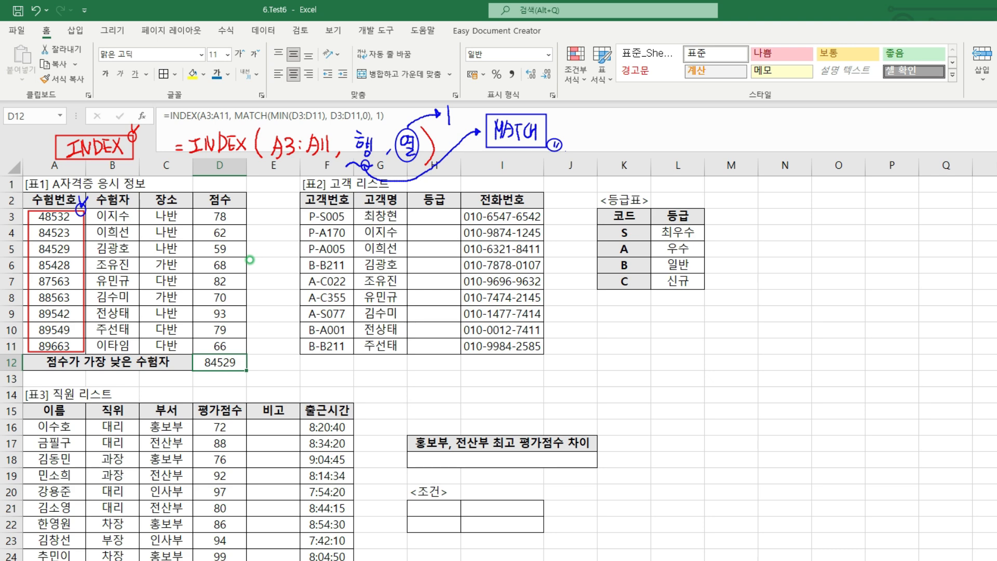
pyautogui.moveTo(354, 159)
pyautogui.mouseDown()
pyautogui.moveTo(289, 241)
pyautogui.moveTo(282, 336)
pyautogui.mouseUp()
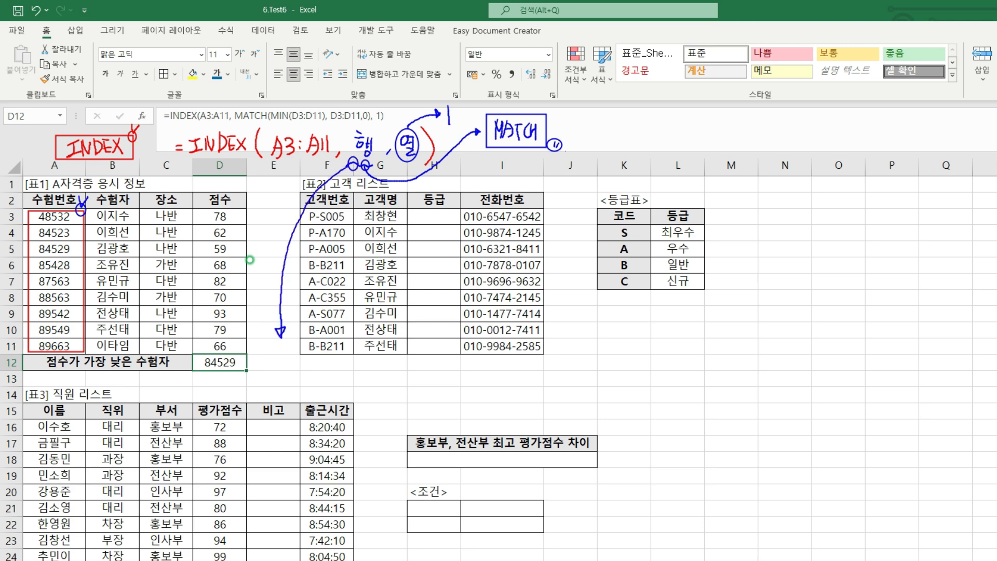
pyautogui.moveTo(266, 385); pyautogui.dragTo(287, 376)
pyautogui.moveTo(291, 366)
pyautogui.mouseDown()
pyautogui.moveTo(303, 365)
pyautogui.moveTo(298, 386)
pyautogui.mouseUp()
pyautogui.moveTo(315, 366); pyautogui.dragTo(317, 383)
pyautogui.moveTo(318, 376); pyautogui.dragTo(323, 375)
pyautogui.moveTo(323, 365)
pyautogui.mouseDown()
pyautogui.moveTo(323, 388)
pyautogui.moveTo(338, 395)
pyautogui.mouseUp()
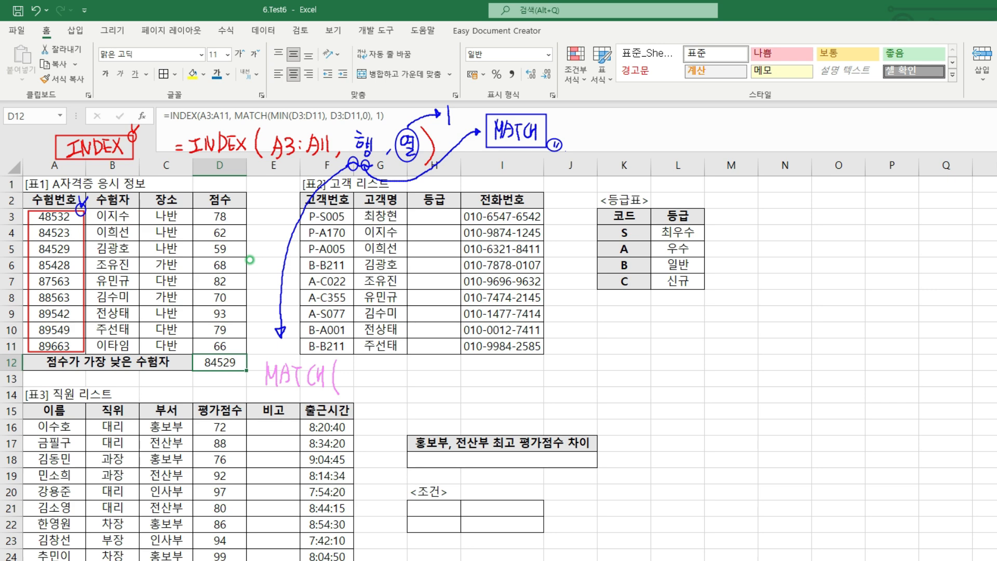
pyautogui.moveTo(348, 388)
pyautogui.mouseDown()
pyautogui.moveTo(349, 367)
pyautogui.moveTo(359, 389)
pyautogui.moveTo(372, 369)
pyautogui.mouseUp()
pyautogui.moveTo(366, 369)
pyautogui.mouseDown()
pyautogui.moveTo(359, 385)
pyautogui.moveTo(384, 374)
pyautogui.mouseUp()
pyautogui.moveTo(197, 209); pyautogui.dragTo(242, 353)
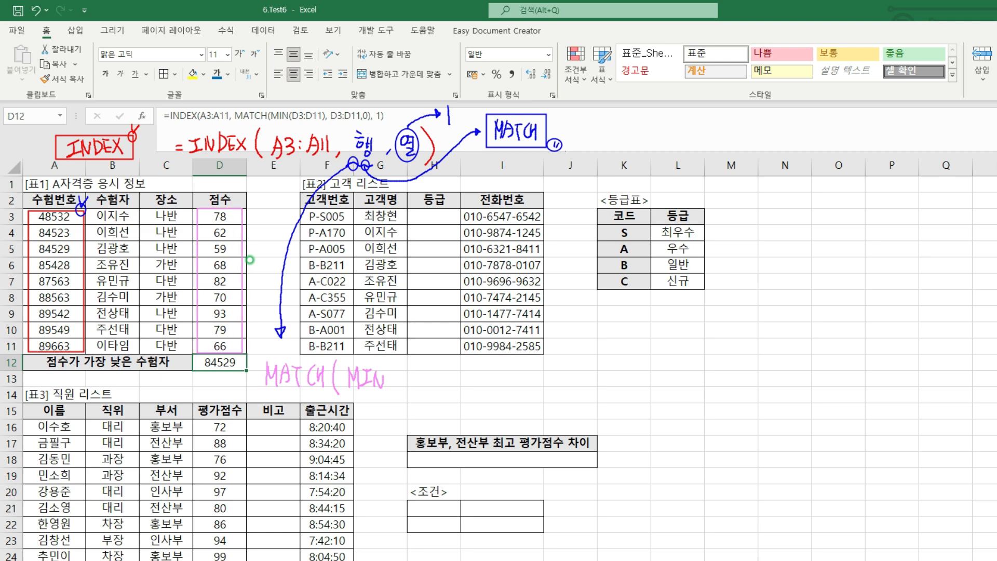
pyautogui.moveTo(404, 363)
pyautogui.mouseDown()
pyautogui.moveTo(400, 398)
pyautogui.moveTo(449, 389)
pyautogui.mouseUp()
pyautogui.moveTo(448, 371)
pyautogui.mouseDown()
pyautogui.moveTo(450, 388)
pyautogui.moveTo(470, 388)
pyautogui.mouseUp()
pyautogui.moveTo(475, 362); pyautogui.dragTo(473, 399)
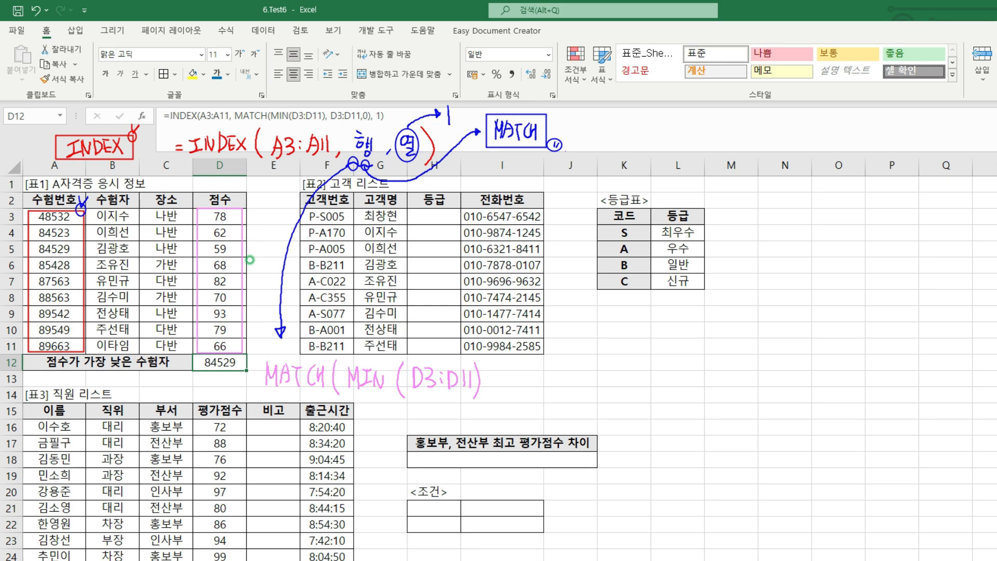
pyautogui.moveTo(347, 399); pyautogui.dragTo(478, 398)
pyautogui.moveTo(512, 367)
pyautogui.mouseDown()
pyautogui.moveTo(513, 390)
pyautogui.moveTo(528, 380)
pyautogui.moveTo(525, 389)
pyautogui.moveTo(553, 388)
pyautogui.mouseUp()
pyautogui.click(548, 375)
pyautogui.click(549, 384)
pyautogui.moveTo(555, 369)
pyautogui.mouseDown()
pyautogui.moveTo(554, 388)
pyautogui.moveTo(568, 390)
pyautogui.mouseUp()
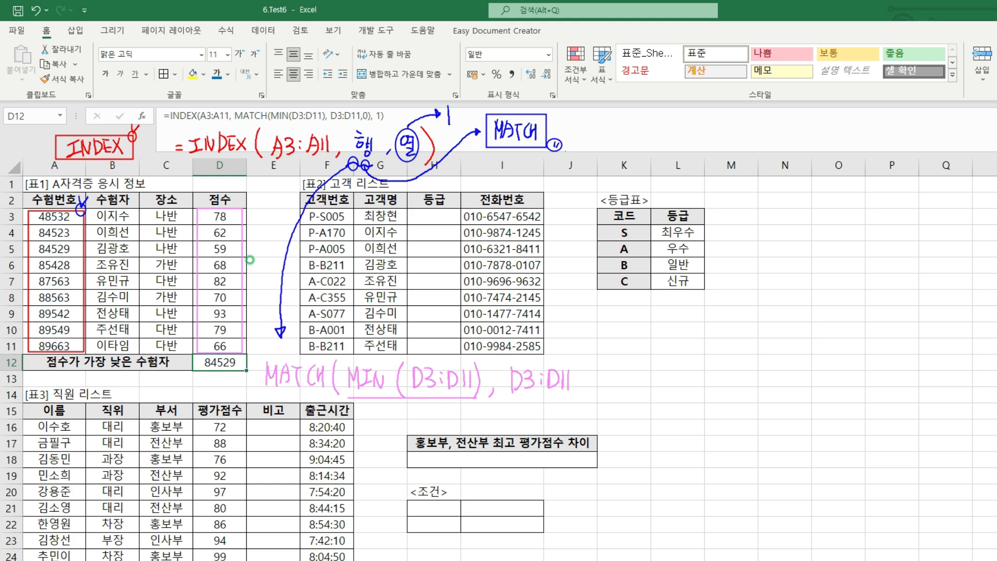
pyautogui.moveTo(240, 203)
pyautogui.mouseDown()
pyautogui.moveTo(234, 209)
pyautogui.moveTo(241, 204)
pyautogui.mouseUp()
pyautogui.moveTo(487, 354); pyautogui.dragTo(482, 360)
pyautogui.moveTo(218, 242)
pyautogui.mouseDown()
pyautogui.moveTo(228, 255)
pyautogui.moveTo(221, 242)
pyautogui.mouseUp()
pyautogui.moveTo(248, 229)
pyautogui.mouseDown()
pyautogui.moveTo(256, 237)
pyautogui.moveTo(248, 255)
pyautogui.moveTo(252, 239)
pyautogui.mouseUp()
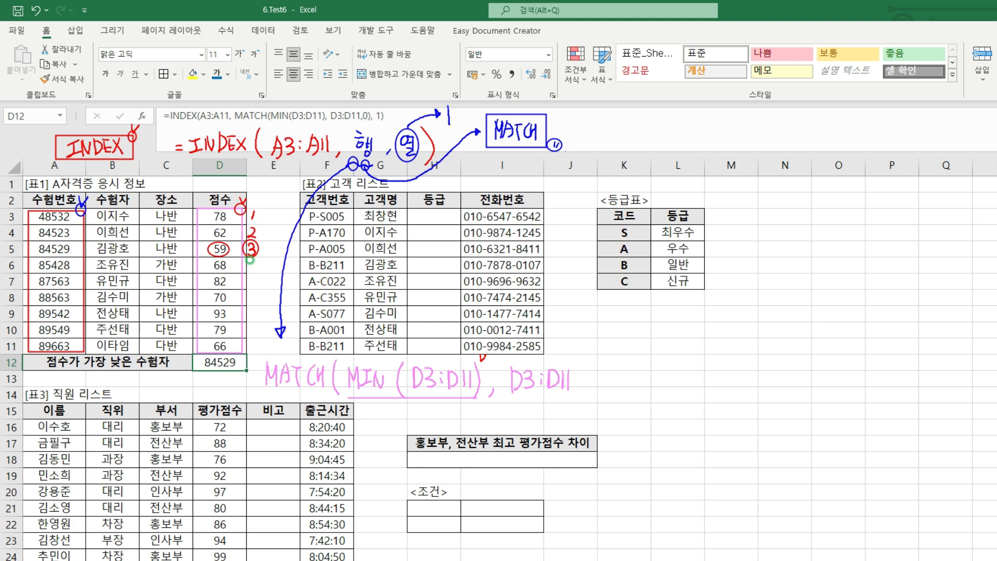
pyautogui.moveTo(590, 388)
pyautogui.mouseDown()
pyautogui.moveTo(585, 396)
pyautogui.moveTo(602, 372)
pyautogui.moveTo(619, 376)
pyautogui.moveTo(613, 399)
pyautogui.mouseUp()
pyautogui.moveTo(256, 347); pyautogui.dragTo(625, 410)
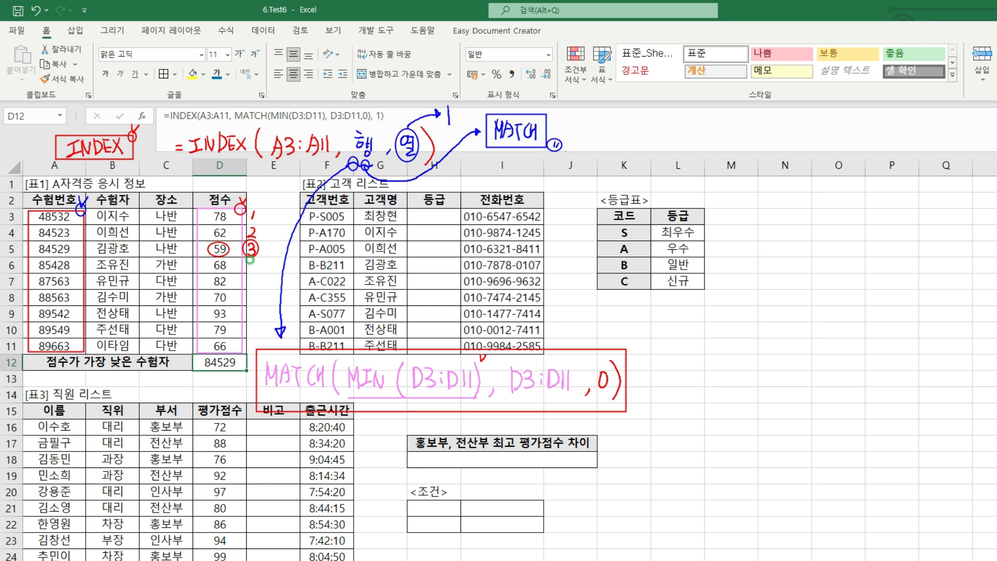
pyautogui.moveTo(368, 123)
pyautogui.mouseDown()
pyautogui.moveTo(378, 130)
pyautogui.moveTo(372, 118)
pyautogui.mouseUp()
pyautogui.moveTo(606, 349)
pyautogui.mouseDown()
pyautogui.moveTo(626, 322)
pyautogui.moveTo(619, 331)
pyautogui.mouseUp()
pyautogui.moveTo(68, 216); pyautogui.dragTo(75, 213)
pyautogui.moveTo(73, 247)
pyautogui.mouseDown()
pyautogui.moveTo(79, 241)
pyautogui.moveTo(73, 258)
pyautogui.mouseUp()
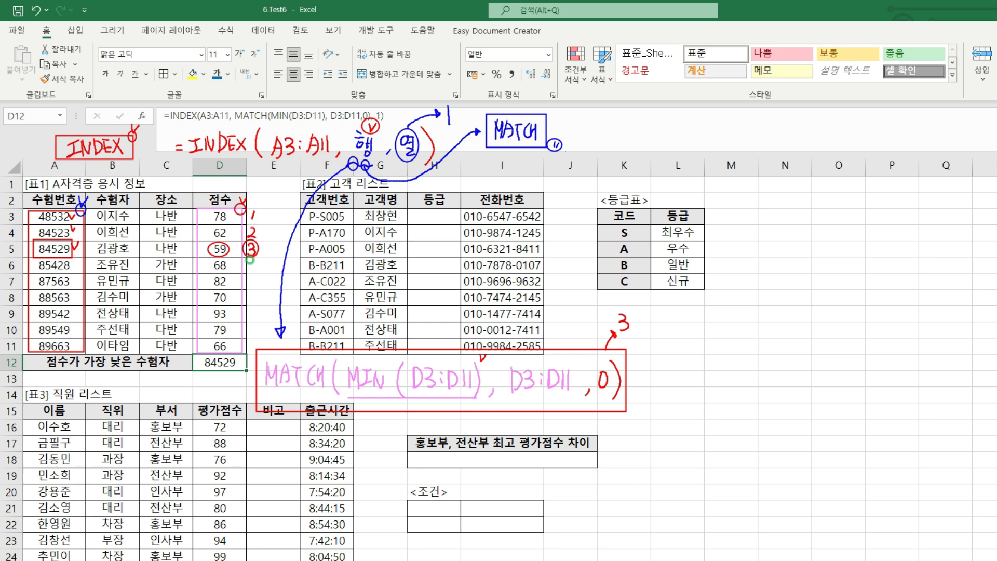
pyautogui.moveTo(231, 355)
pyautogui.mouseDown()
pyautogui.moveTo(200, 369)
pyautogui.moveTo(233, 355)
pyautogui.mouseUp()
pyautogui.moveTo(237, 343)
pyautogui.mouseDown()
pyautogui.moveTo(240, 352)
pyautogui.moveTo(246, 344)
pyautogui.mouseUp()
pyautogui.moveTo(599, 130); pyautogui.dragTo(609, 128)
pyautogui.moveTo(607, 125); pyautogui.dragTo(607, 137)
pyautogui.moveTo(602, 123); pyautogui.dragTo(631, 124)
pyautogui.moveTo(626, 125); pyautogui.dragTo(630, 141)
pyautogui.moveTo(633, 125); pyautogui.dragTo(643, 141)
pyautogui.moveTo(644, 126)
pyautogui.mouseDown()
pyautogui.moveTo(644, 140)
pyautogui.moveTo(669, 145)
pyautogui.mouseUp()
pyautogui.moveTo(669, 128)
pyautogui.mouseDown()
pyautogui.moveTo(659, 145)
pyautogui.moveTo(678, 151)
pyautogui.mouseUp()
pyautogui.moveTo(687, 121); pyautogui.dragTo(687, 137)
pyautogui.moveTo(694, 121); pyautogui.dragTo(695, 136)
pyautogui.moveTo(699, 124); pyautogui.dragTo(696, 148)
pyautogui.moveTo(709, 127); pyautogui.dragTo(716, 134)
pyautogui.moveTo(716, 125); pyautogui.dragTo(719, 148)
pyautogui.moveTo(730, 143)
pyautogui.mouseDown()
pyautogui.moveTo(727, 151)
pyautogui.moveTo(755, 128)
pyautogui.mouseUp()
pyautogui.moveTo(747, 130); pyautogui.dragTo(753, 133)
pyautogui.moveTo(761, 128); pyautogui.dragTo(761, 147)
pyautogui.moveTo(765, 128); pyautogui.dragTo(763, 143)
pyautogui.moveTo(777, 145)
pyautogui.mouseDown()
pyautogui.moveTo(796, 127)
pyautogui.moveTo(804, 134)
pyautogui.mouseUp()
pyautogui.moveTo(805, 128); pyautogui.dragTo(809, 150)
pyautogui.moveTo(813, 118); pyautogui.dragTo(809, 151)
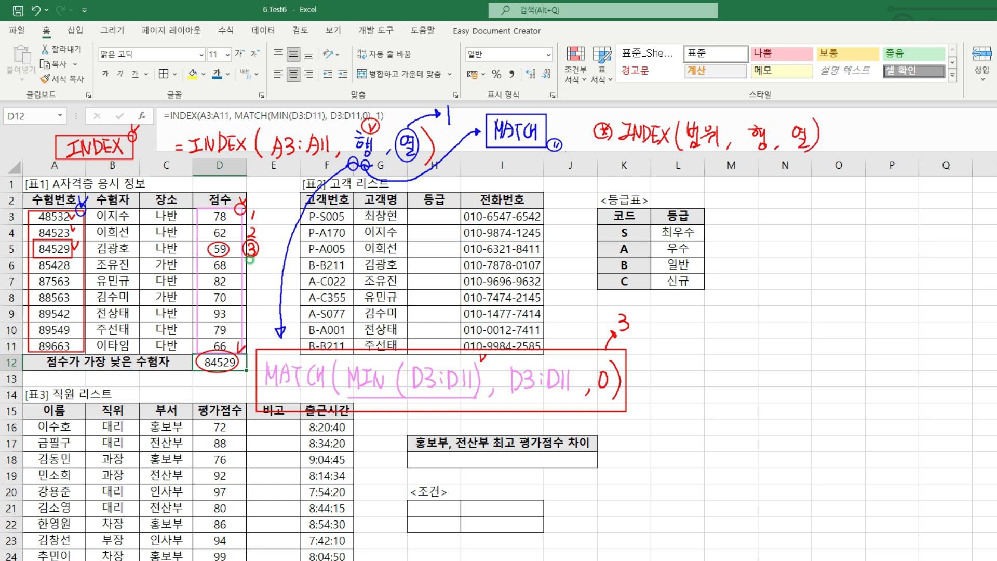
pyautogui.moveTo(757, 115); pyautogui.dragTo(806, 112)
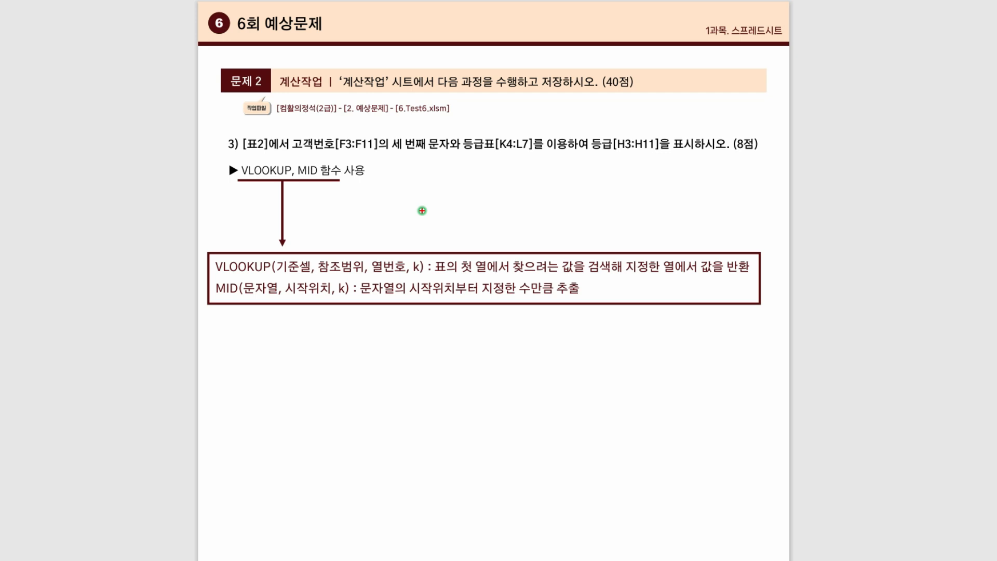
pyautogui.moveTo(243, 154); pyautogui.dragTo(313, 154)
pyautogui.moveTo(386, 150); pyautogui.dragTo(449, 150)
pyautogui.moveTo(442, 130); pyautogui.dragTo(549, 152)
pyautogui.moveTo(611, 135); pyautogui.dragTo(615, 141)
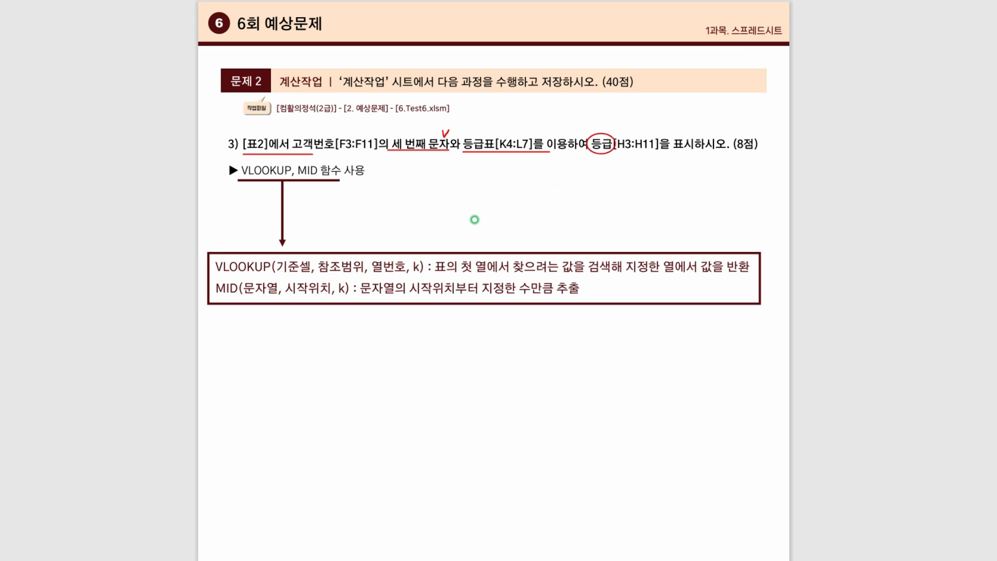
pyautogui.moveTo(750, 137); pyautogui.dragTo(757, 131)
pyautogui.moveTo(283, 163)
pyautogui.mouseDown()
pyautogui.moveTo(319, 158)
pyautogui.moveTo(297, 169)
pyautogui.moveTo(313, 181)
pyautogui.moveTo(413, 171)
pyautogui.moveTo(419, 158)
pyautogui.mouseUp()
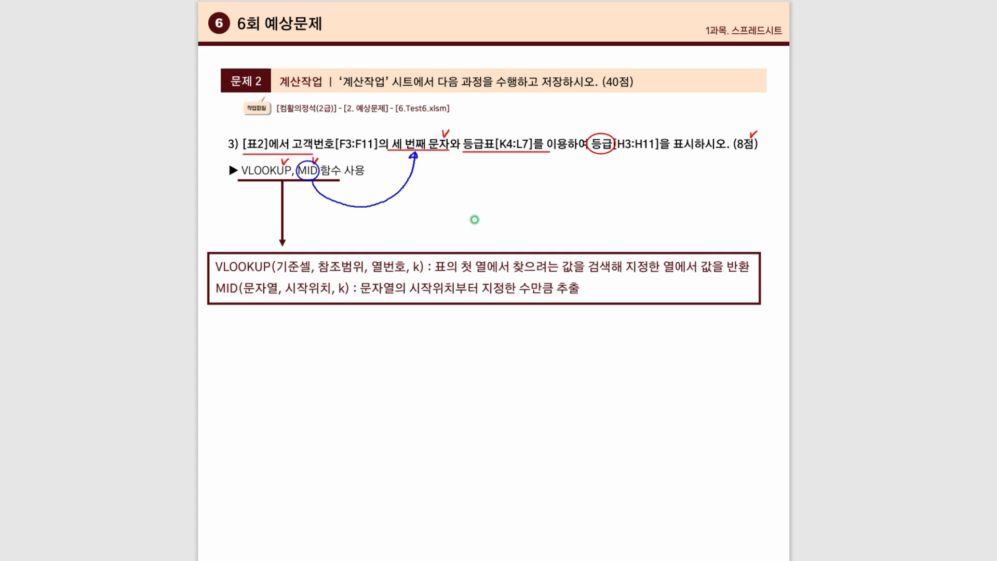
pyautogui.moveTo(215, 274); pyautogui.dragTo(269, 273)
pyautogui.moveTo(214, 254)
pyautogui.mouseDown()
pyautogui.moveTo(221, 223)
pyautogui.moveTo(240, 214)
pyautogui.moveTo(234, 227)
pyautogui.moveTo(266, 222)
pyautogui.mouseUp()
pyautogui.moveTo(270, 203); pyautogui.dragTo(266, 210)
pyautogui.moveTo(293, 258); pyautogui.dragTo(291, 259)
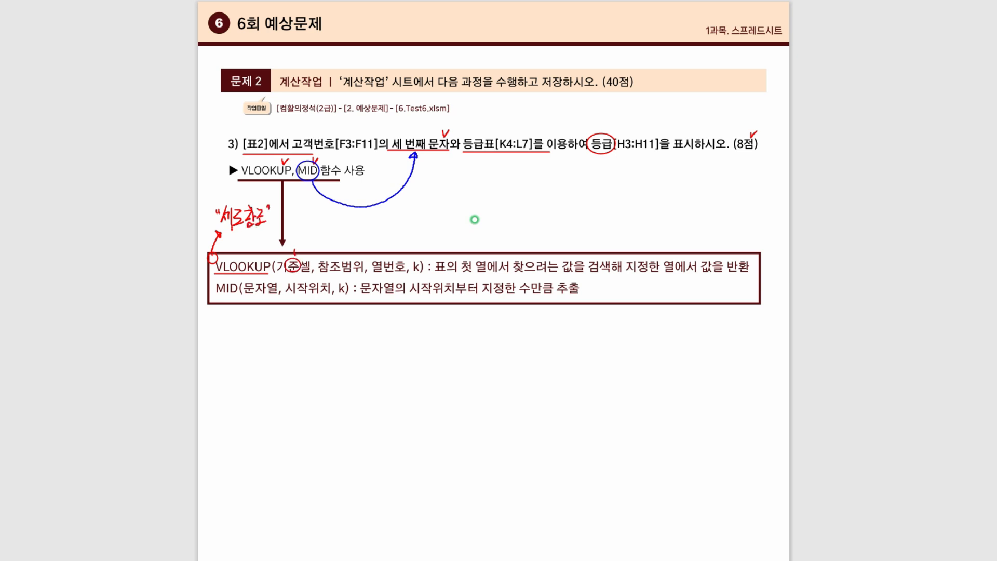
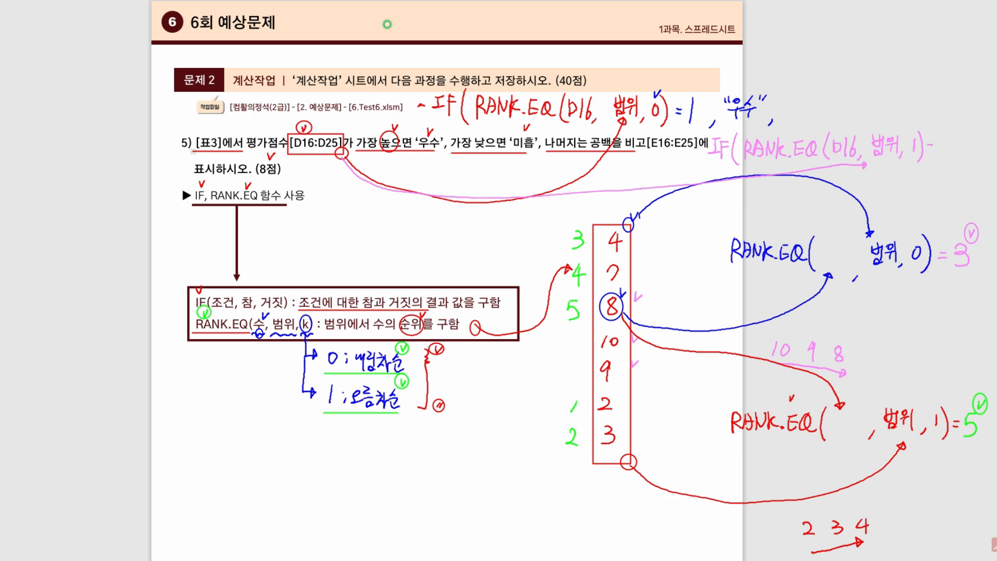
pyautogui.moveTo(927, 149); pyautogui.dragTo(931, 148)
pyautogui.moveTo(935, 139); pyautogui.dragTo(935, 154)
pyautogui.moveTo(491, 133)
pyautogui.mouseDown()
pyautogui.moveTo(487, 148)
pyautogui.moveTo(491, 134)
pyautogui.mouseUp()
pyautogui.moveTo(960, 141)
pyautogui.mouseDown()
pyautogui.moveTo(967, 159)
pyautogui.moveTo(980, 147)
pyautogui.moveTo(977, 158)
pyautogui.mouseUp()
pyautogui.moveTo(978, 151)
pyautogui.mouseDown()
pyautogui.moveTo(978, 159)
pyautogui.moveTo(983, 143)
pyautogui.mouseUp()
pyautogui.moveTo(989, 138); pyautogui.dragTo(987, 144)
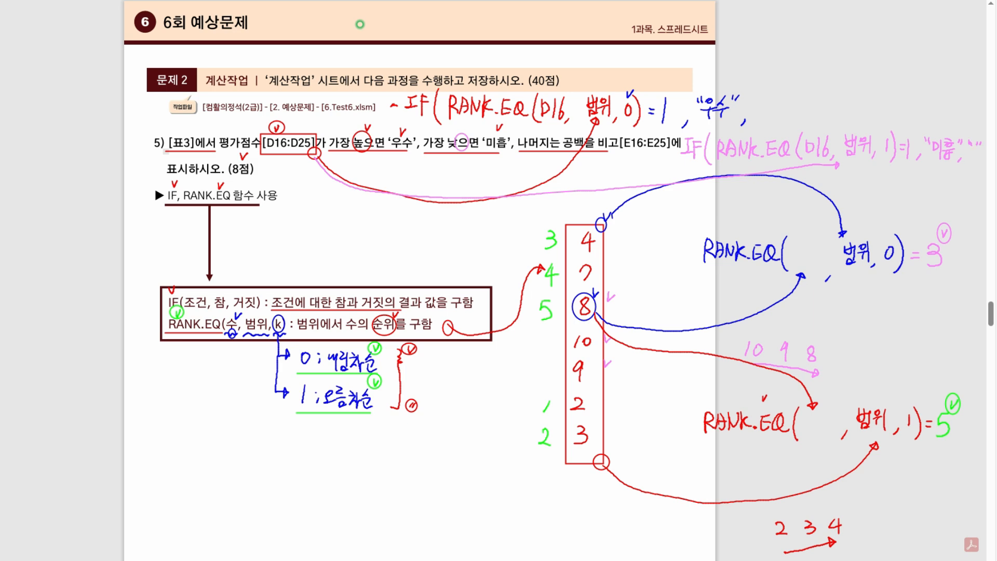
pyautogui.moveTo(975, 152); pyautogui.dragTo(976, 163)
pyautogui.moveTo(440, 72)
pyautogui.mouseDown()
pyautogui.moveTo(431, 76)
pyautogui.moveTo(441, 72)
pyautogui.mouseUp()
pyautogui.moveTo(977, 135); pyautogui.dragTo(971, 178)
pyautogui.moveTo(377, 54)
pyautogui.mouseDown()
pyautogui.moveTo(404, 103)
pyautogui.moveTo(823, 195)
pyautogui.moveTo(990, 213)
pyautogui.moveTo(978, 229)
pyautogui.mouseUp()
pyautogui.moveTo(982, 222); pyautogui.dragTo(981, 229)
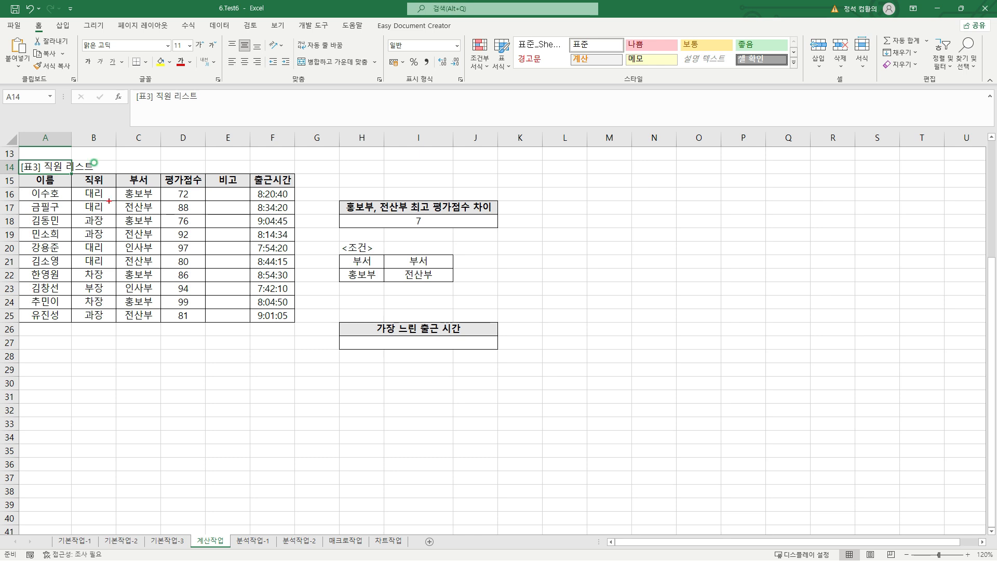
pyautogui.moveTo(165, 185); pyautogui.dragTo(202, 322)
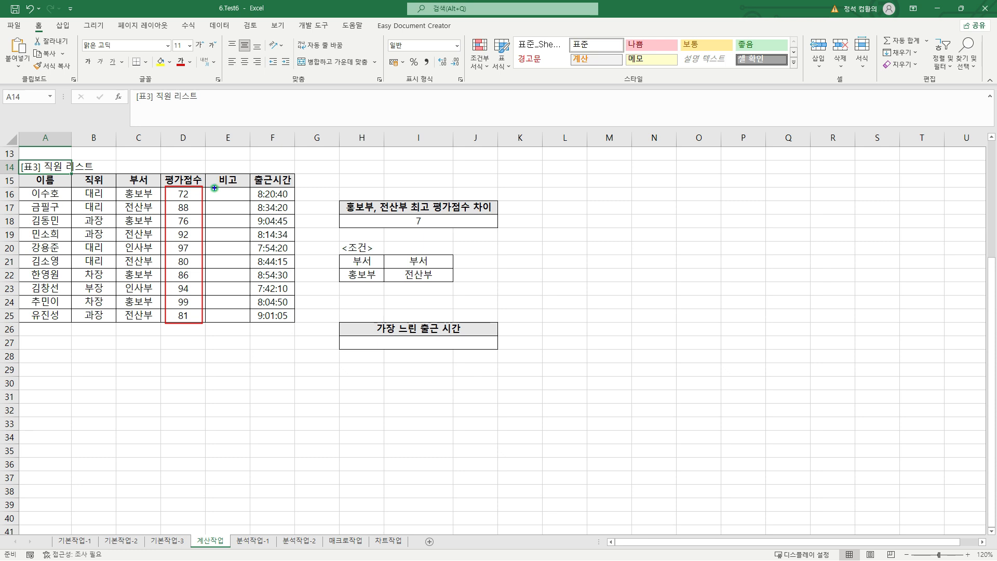
pyautogui.moveTo(214, 194)
pyautogui.mouseDown()
pyautogui.moveTo(245, 287)
pyautogui.moveTo(243, 320)
pyautogui.mouseUp()
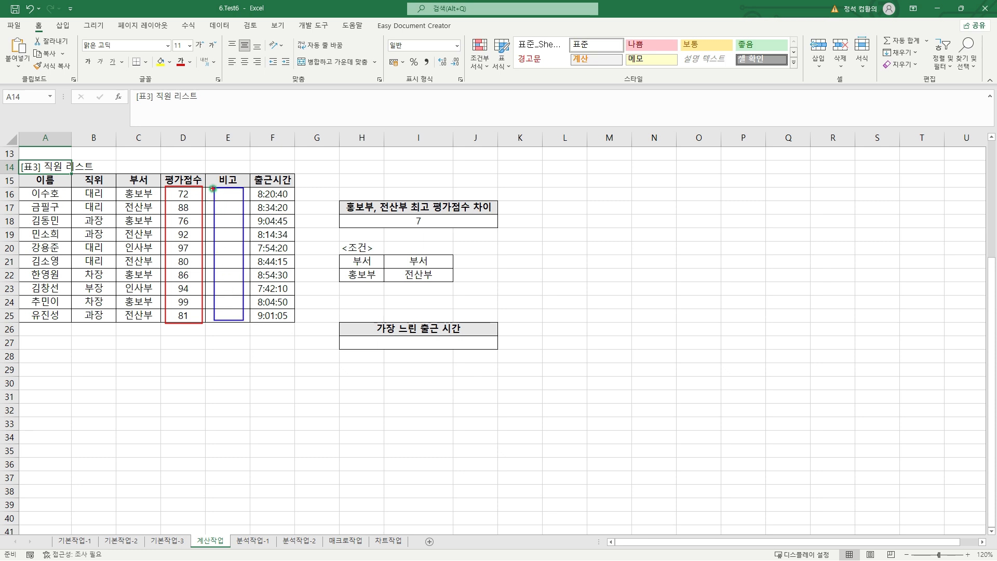
pyautogui.moveTo(209, 188); pyautogui.dragTo(247, 200)
pyautogui.press('Escape')
# Start an IF formula in E16 whose test opens with RANK.EQ, using the score in D16 as its number
pyautogui.click(231, 195)
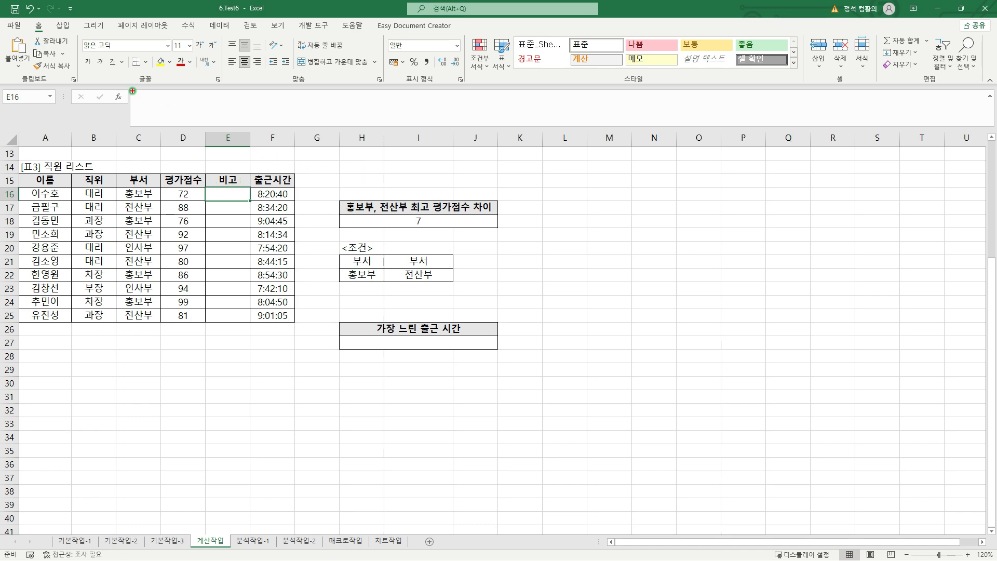
pyautogui.moveTo(133, 91); pyautogui.dragTo(395, 125)
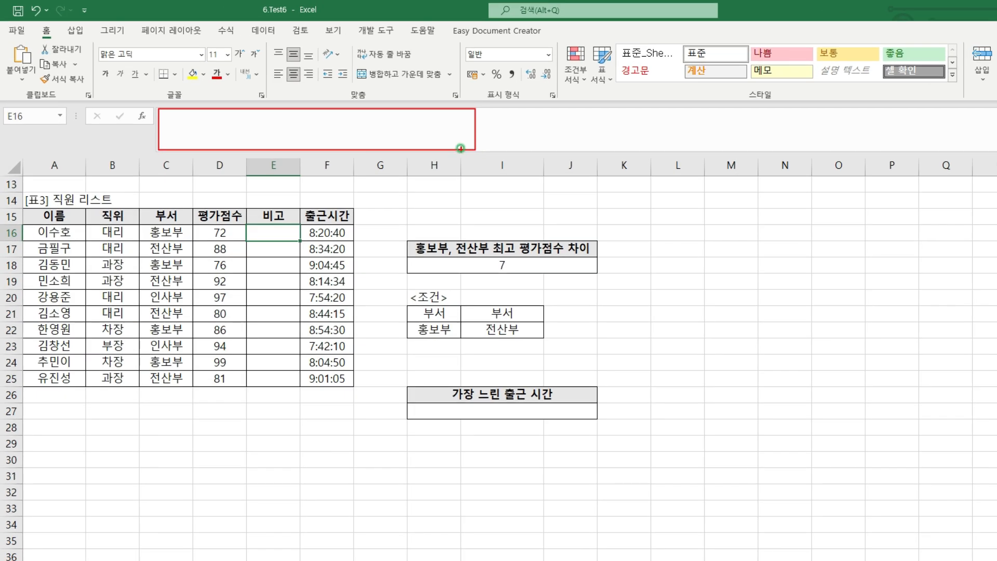
pyautogui.press('Escape')
pyautogui.write('=')
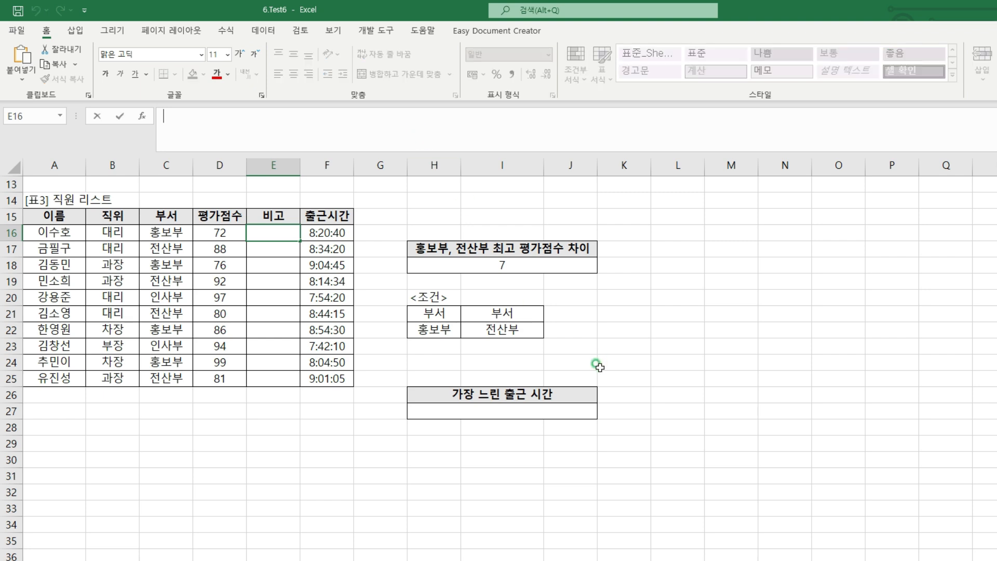
pyautogui.write('IF(')
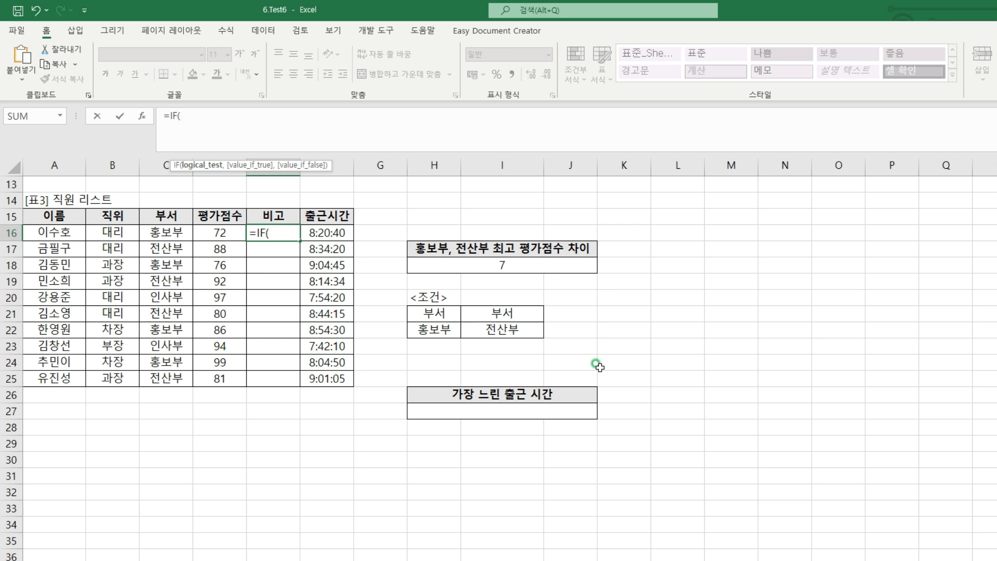
pyautogui.write('RANK.EQ')
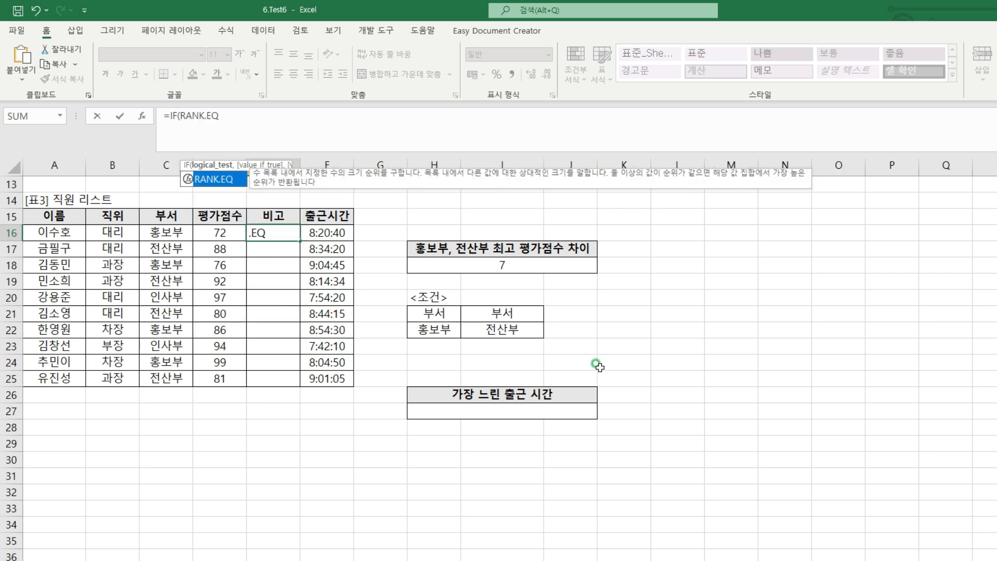
pyautogui.write('(')
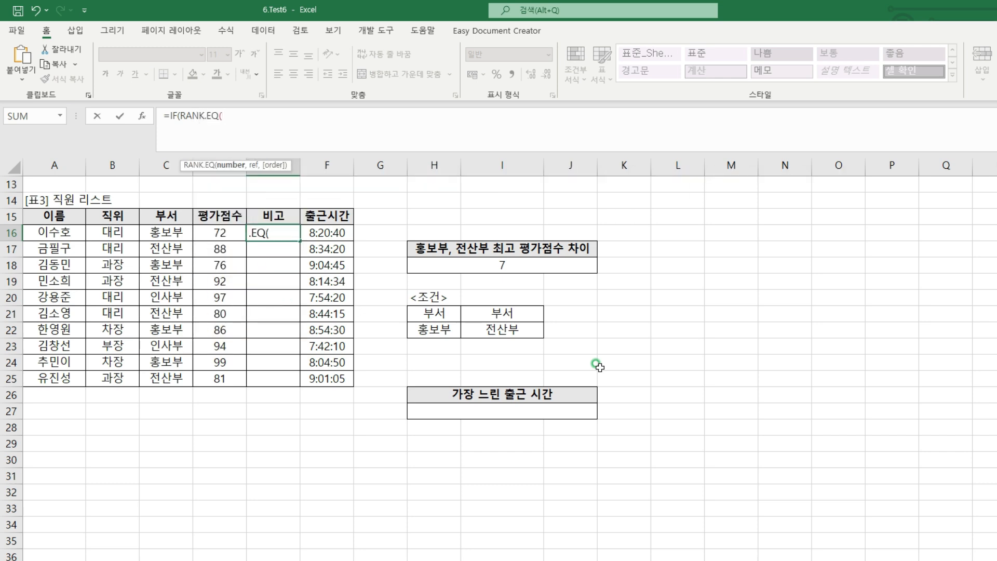
pyautogui.click(208, 228)
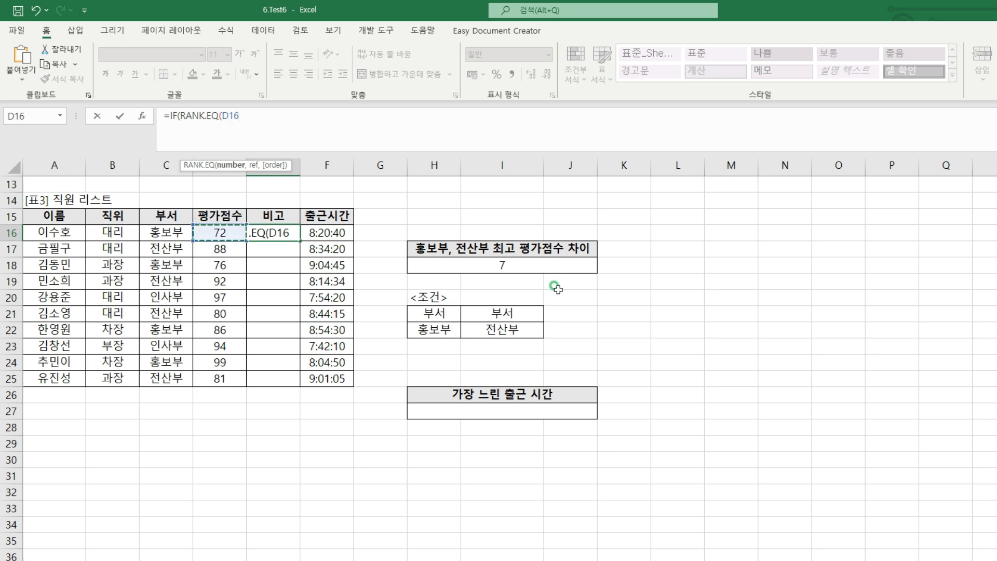
pyautogui.write(',')
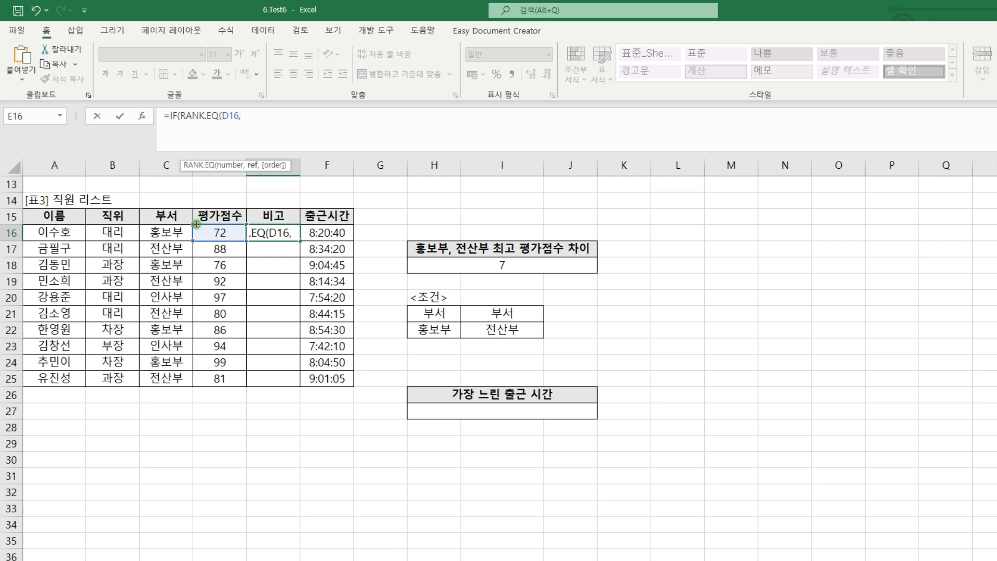
# Complete RANK.EQ with the absolute range $D$16:$D$25 and descending order 0
pyautogui.moveTo(205, 231); pyautogui.dragTo(243, 384)
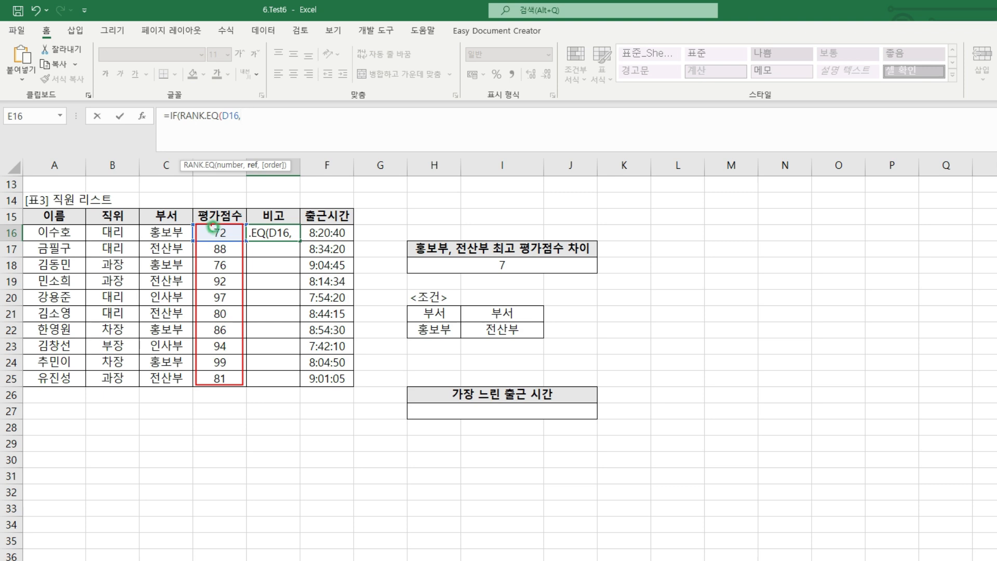
pyautogui.moveTo(210, 226); pyautogui.dragTo(228, 240)
pyautogui.moveTo(232, 238); pyautogui.dragTo(236, 383)
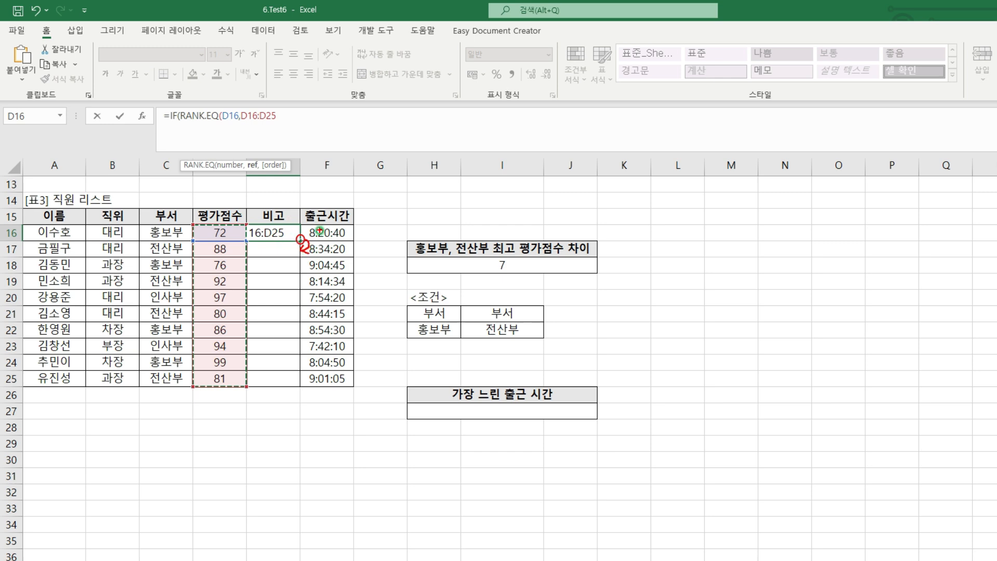
pyautogui.press('Escape')
pyautogui.press('F4')
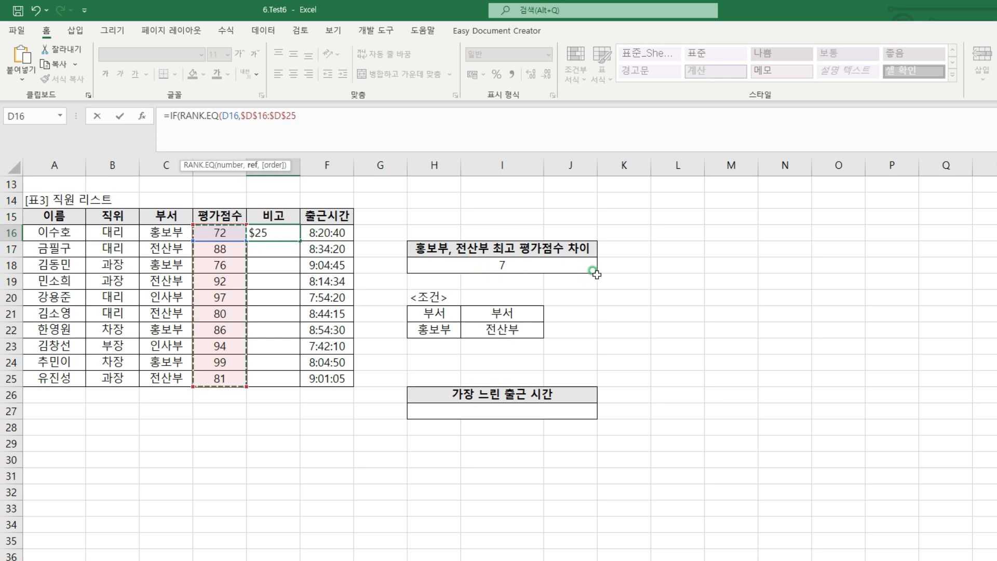
pyautogui.write(',')
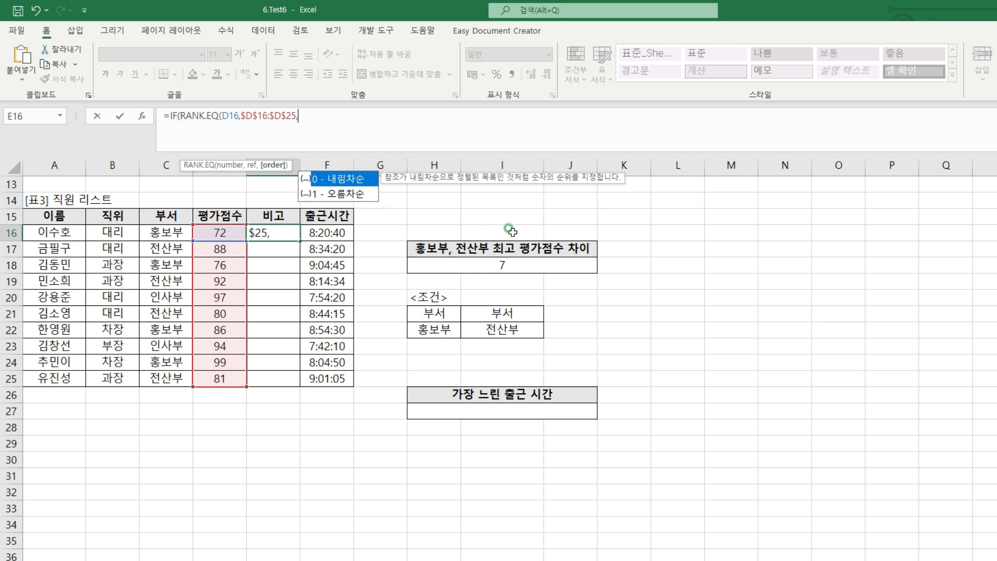
pyautogui.write('0)')
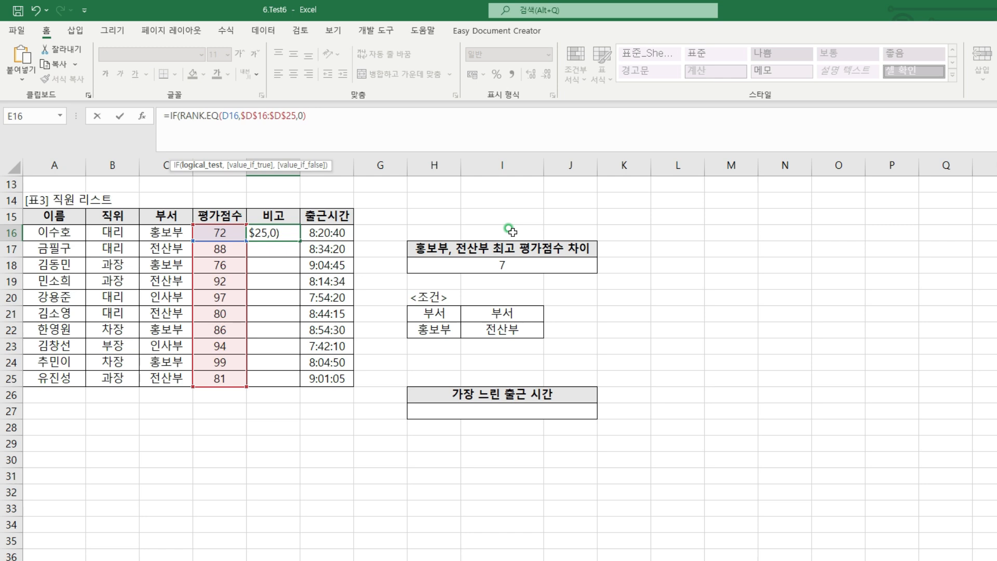
pyautogui.write('=1,')
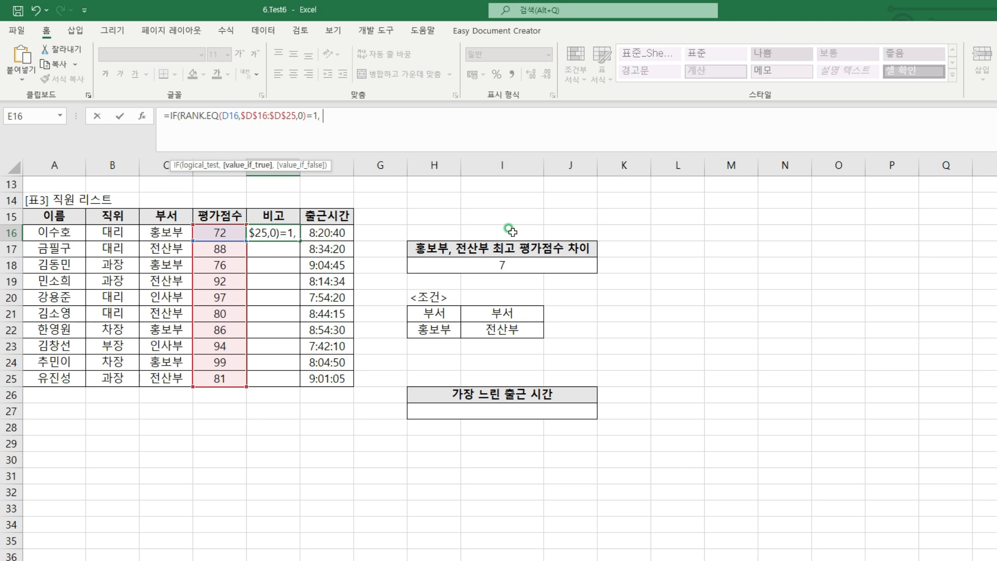
pyautogui.write(' "우수"')
# Nest a second IF as the false value, testing RANK.EQ of D16 over $D$16:$D$25 in ascending order 1
pyautogui.write(',')
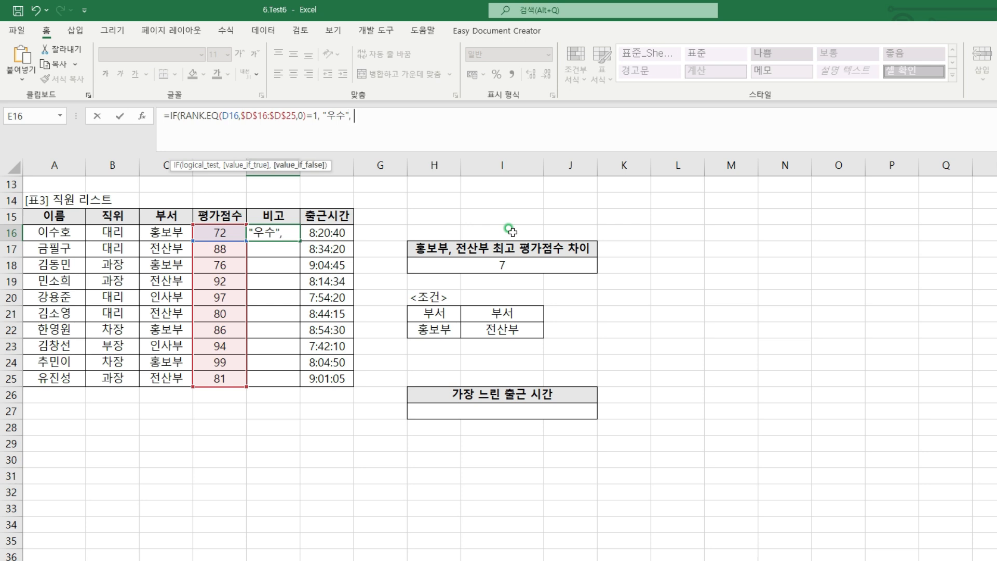
pyautogui.write(' IF(')
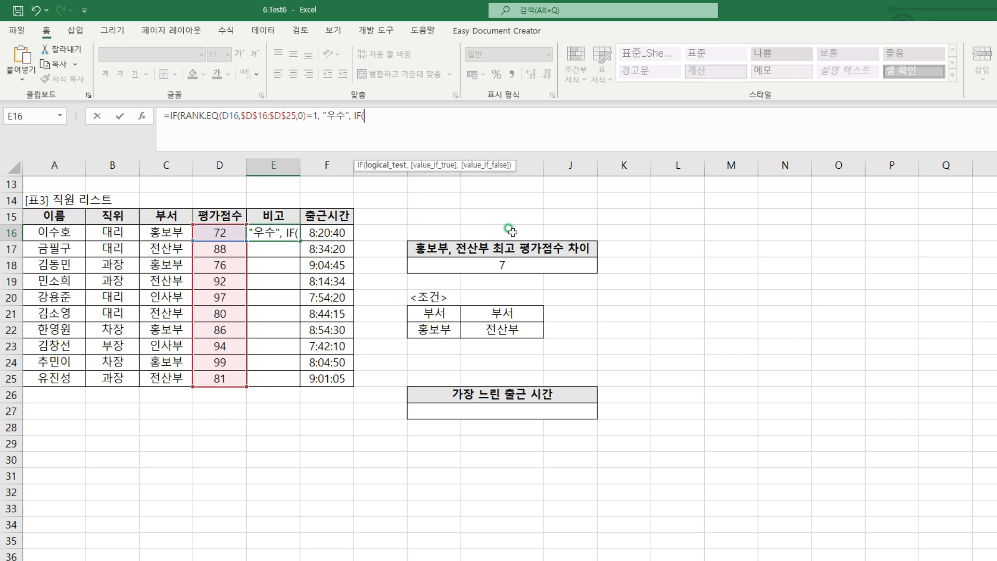
pyautogui.write('RANK.EQ(')
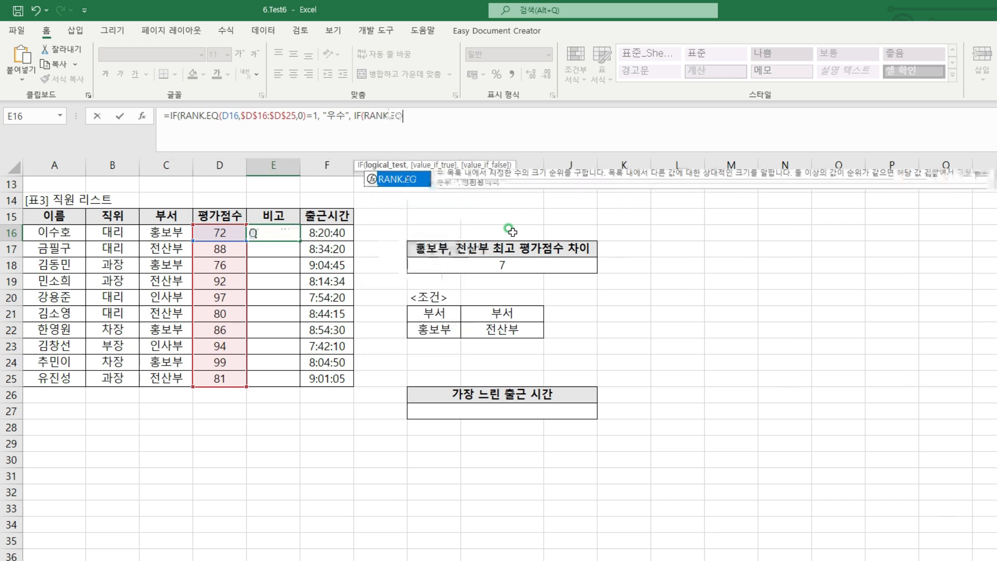
pyautogui.click(226, 230)
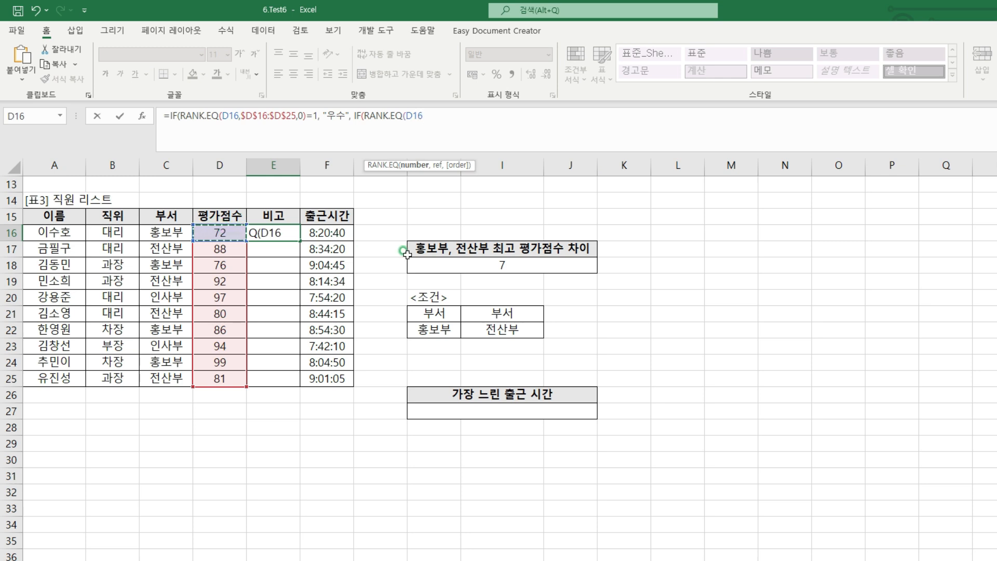
pyautogui.write(',')
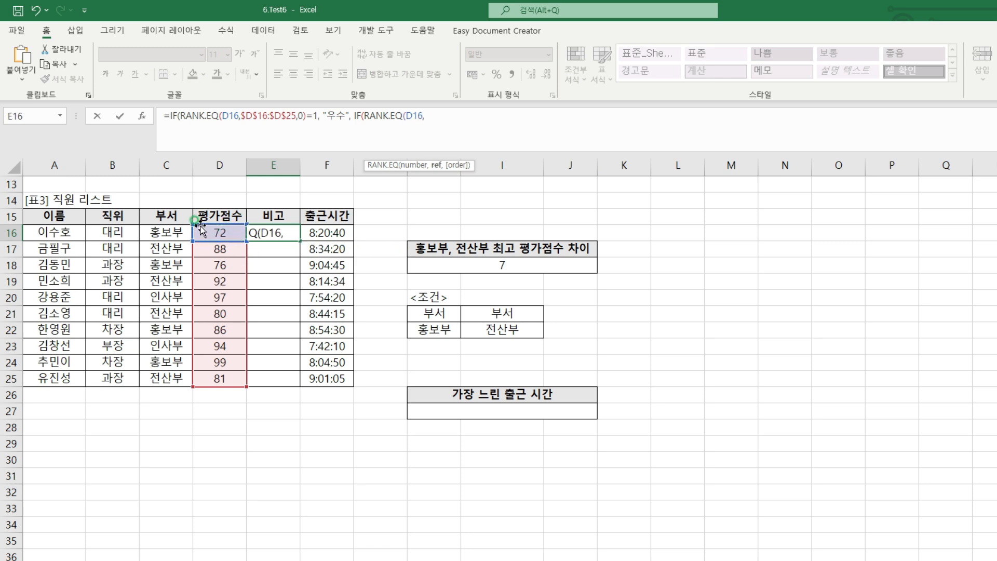
pyautogui.moveTo(193, 224); pyautogui.dragTo(247, 387)
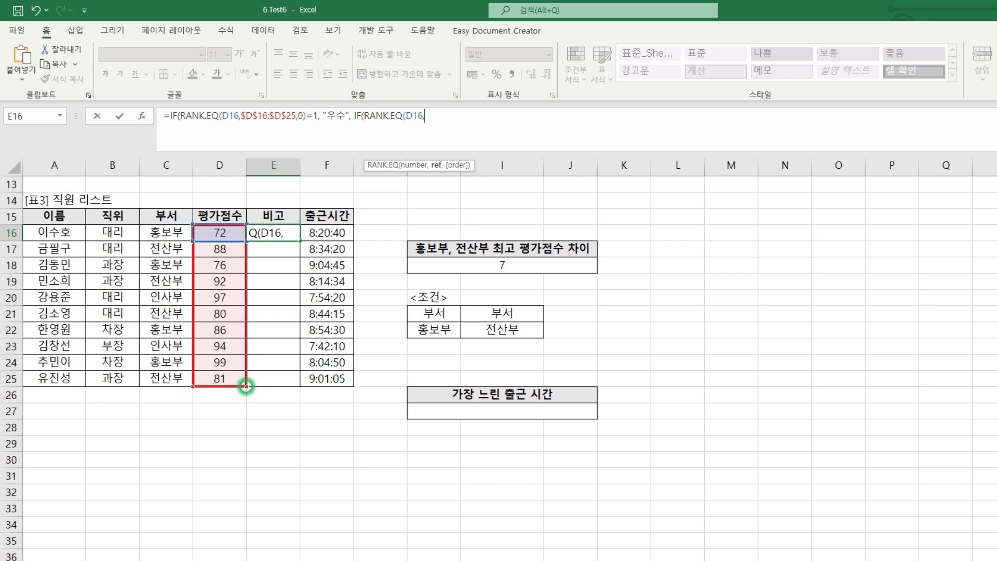
pyautogui.moveTo(214, 230); pyautogui.dragTo(219, 378)
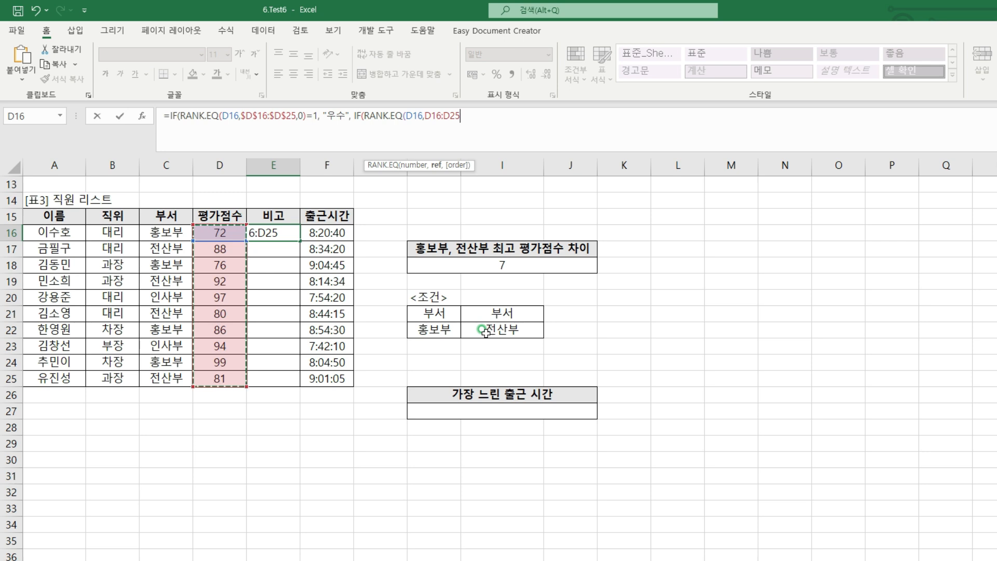
pyautogui.press('F4')
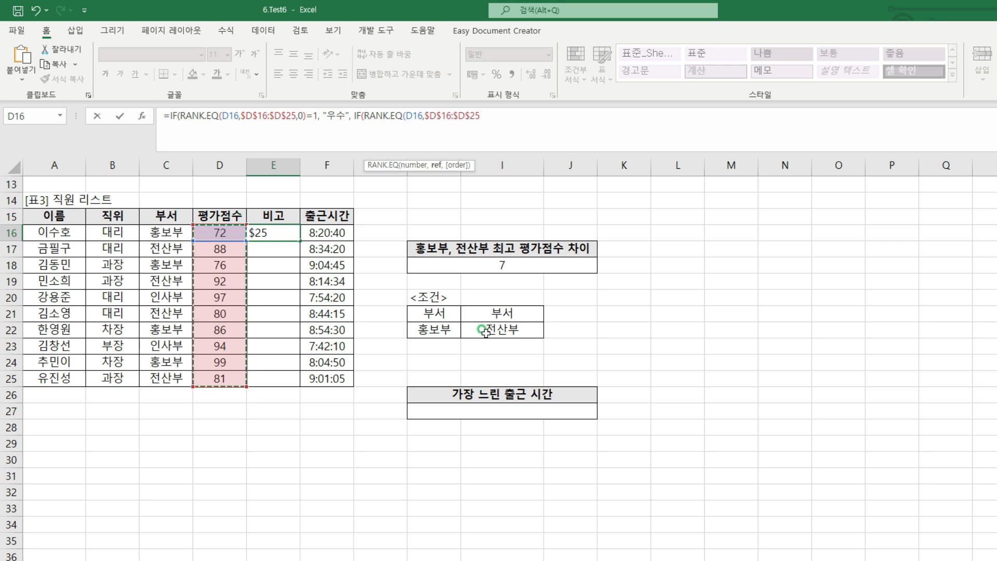
pyautogui.write(',')
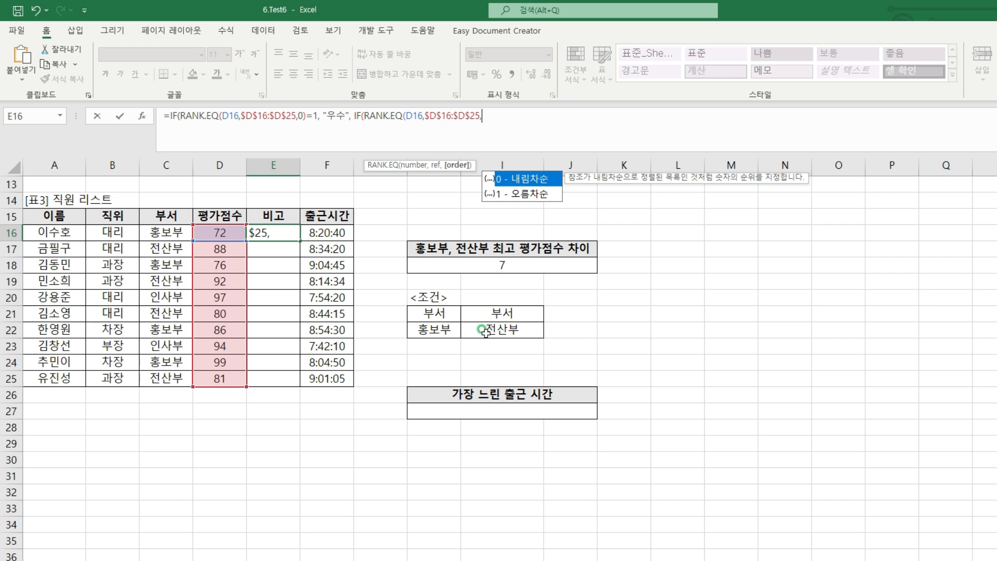
pyautogui.write('1)=')
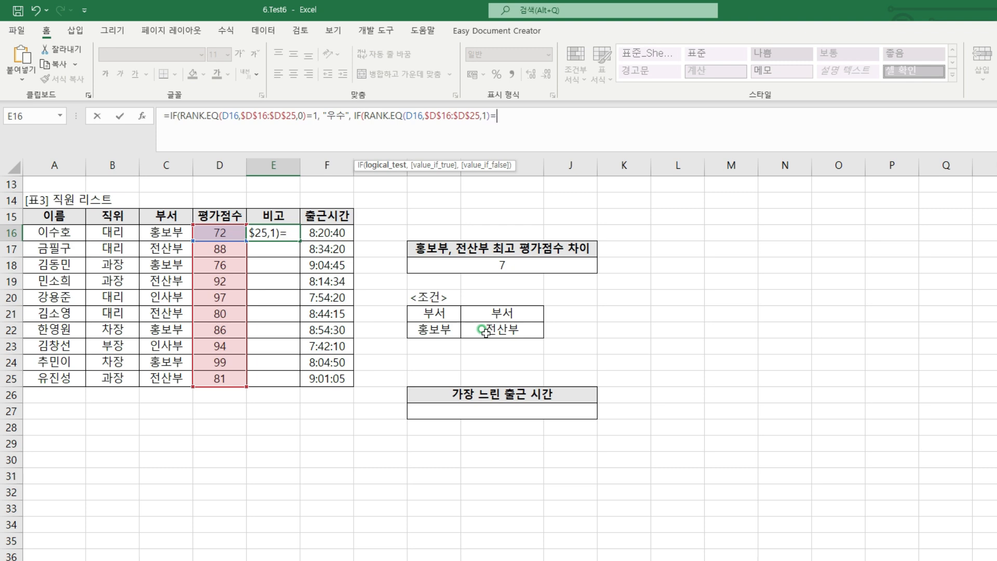
# Complete the nested IF with =1, "미흡" if true and an empty string "" otherwise, and enter the formula in E16
pyautogui.write('1,')
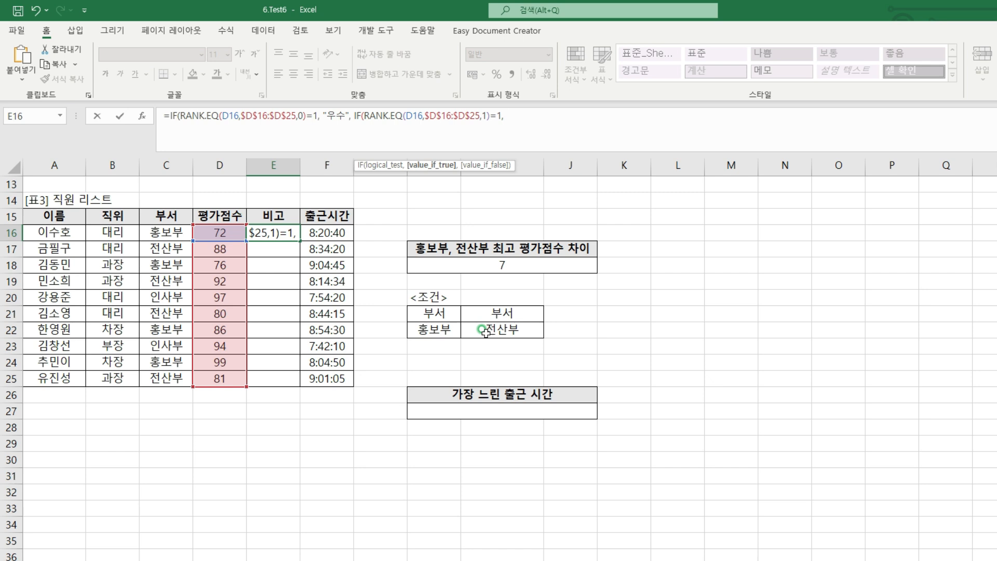
pyautogui.write('"미흡 ')
pyautogui.write(',')
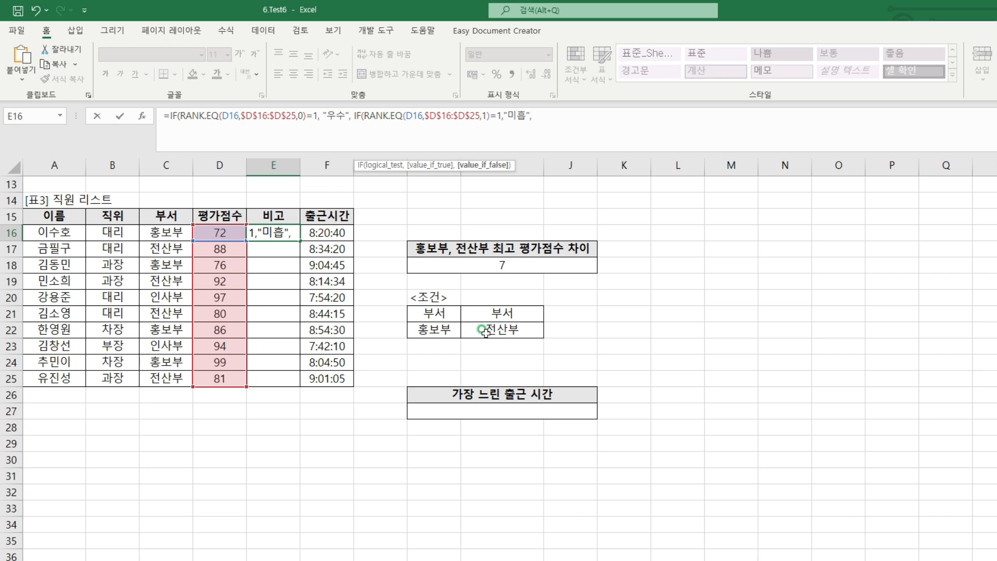
pyautogui.write('"")')
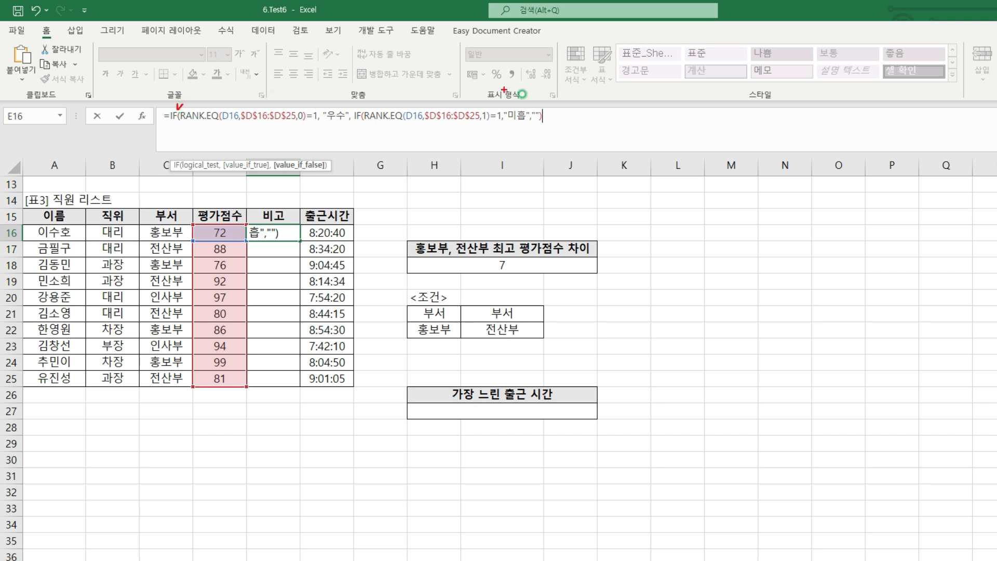
pyautogui.write(')')
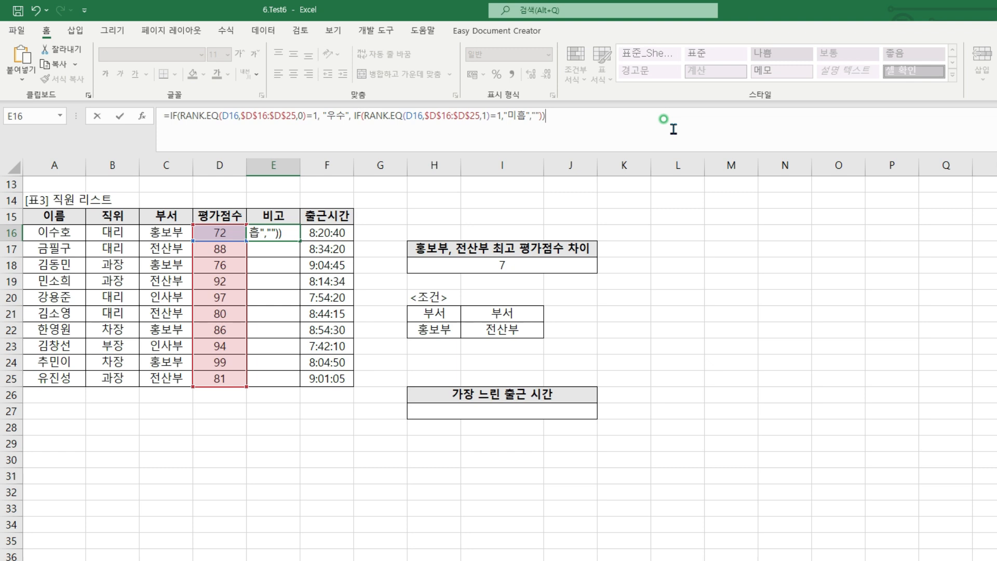
pyautogui.press('Return')
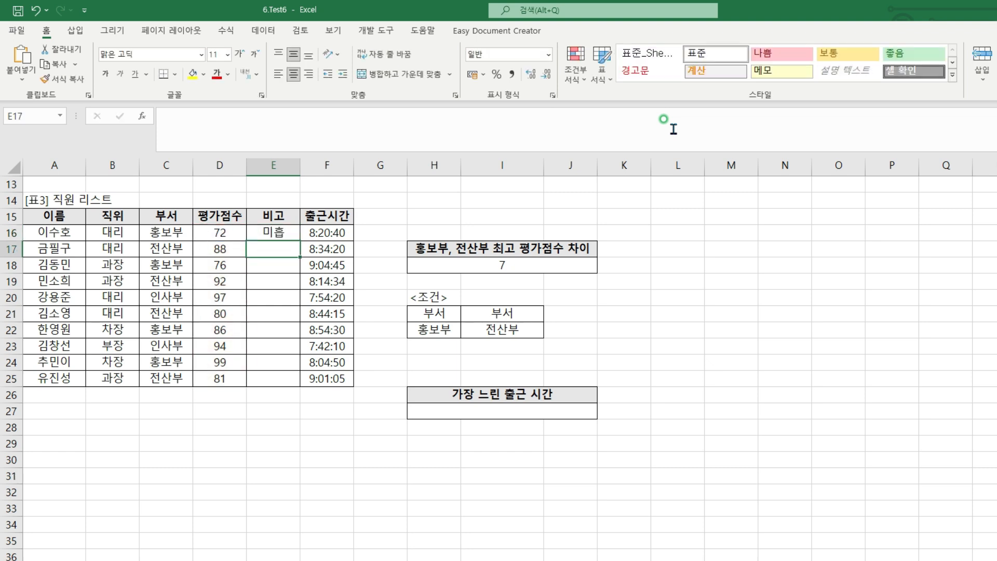
# Fill the E16 formula down the 비고 column through E25 and reselect E16
pyautogui.click(290, 232)
pyautogui.moveTo(298, 238); pyautogui.dragTo(288, 379)
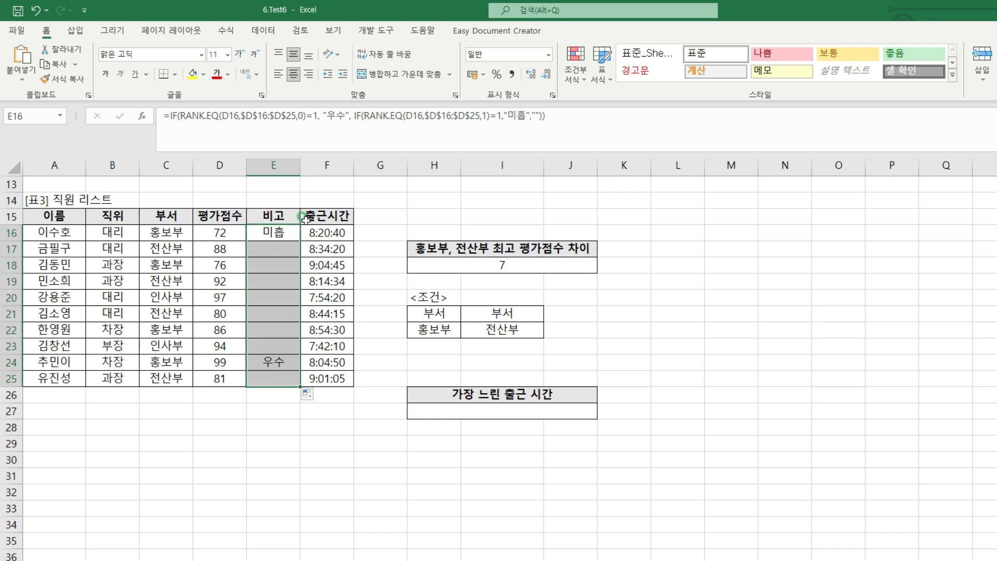
pyautogui.click(282, 230)
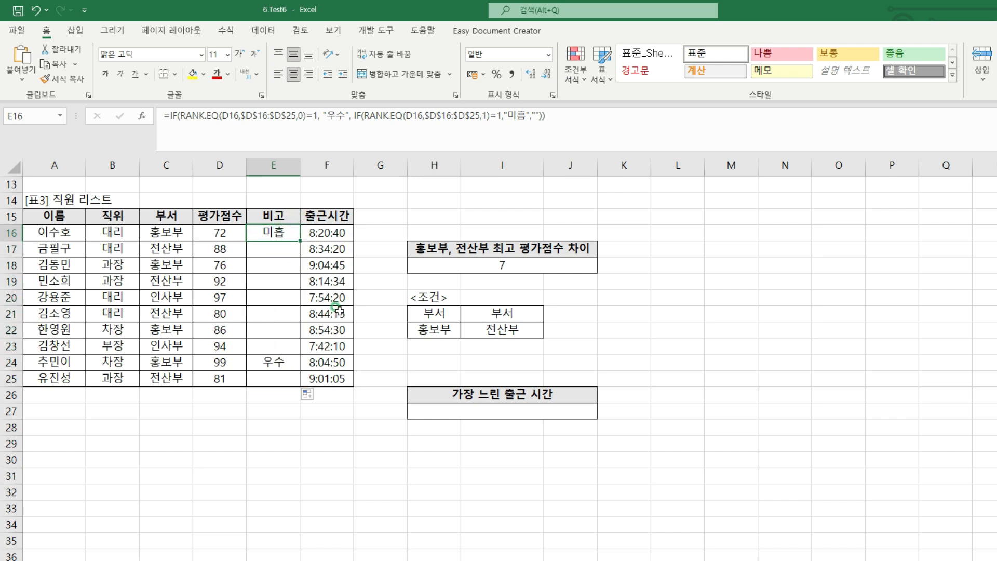
pyautogui.moveTo(209, 223)
pyautogui.mouseDown()
pyautogui.moveTo(228, 244)
pyautogui.moveTo(209, 225)
pyautogui.mouseUp()
pyautogui.moveTo(285, 223); pyautogui.dragTo(294, 220)
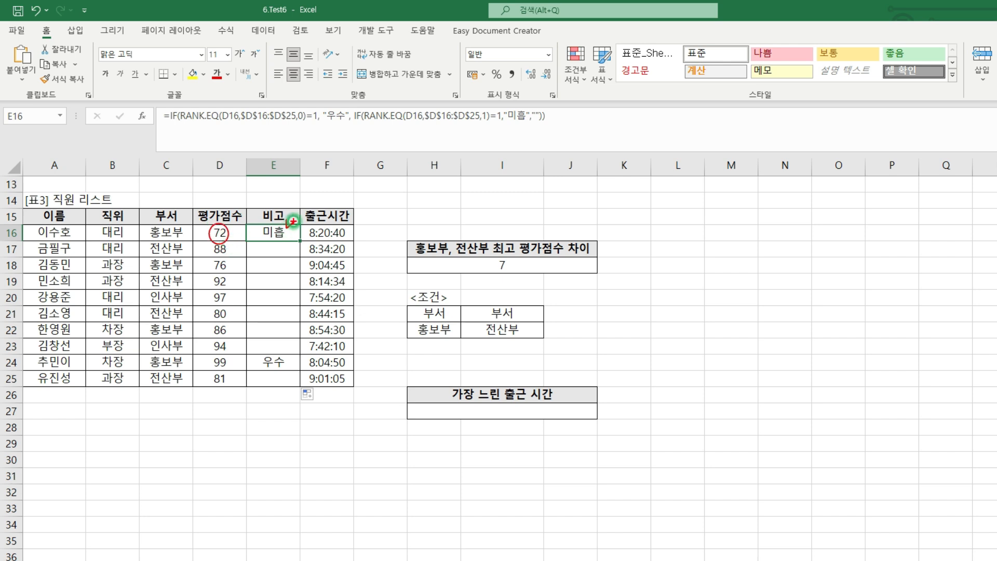
pyautogui.moveTo(209, 350)
pyautogui.mouseDown()
pyautogui.moveTo(215, 374)
pyautogui.moveTo(210, 351)
pyautogui.mouseUp()
pyautogui.moveTo(283, 357); pyautogui.dragTo(291, 352)
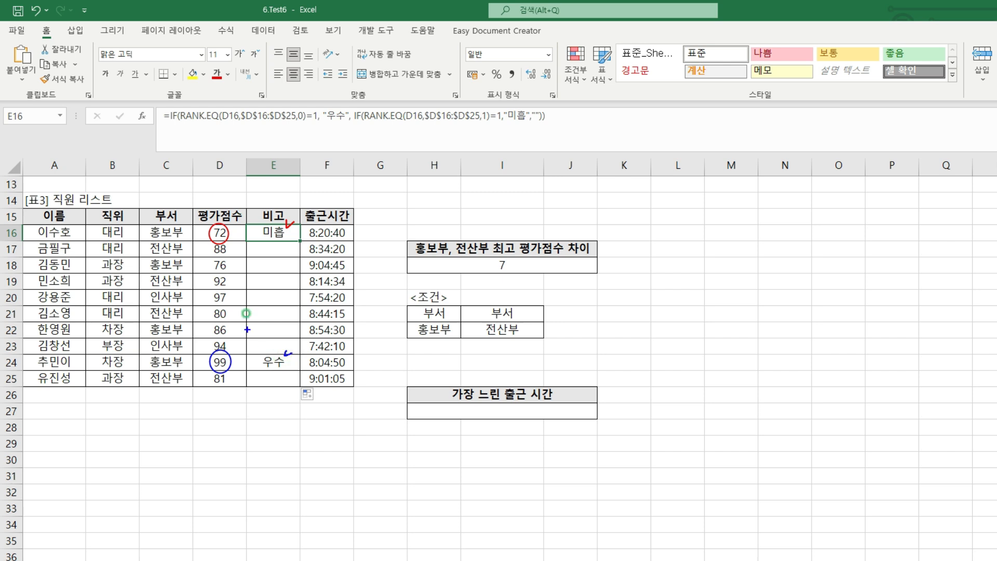
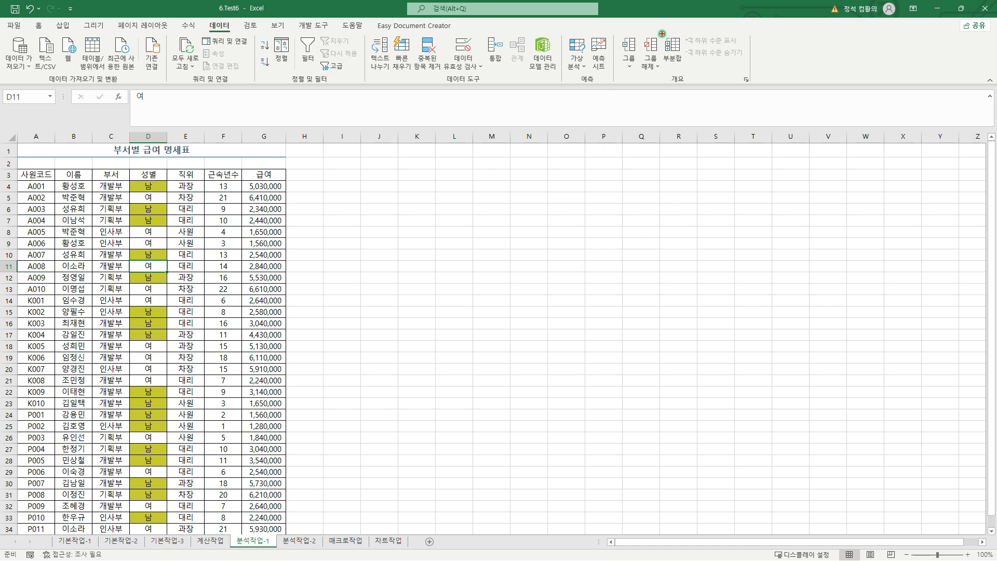
pyautogui.moveTo(662, 34); pyautogui.dragTo(684, 66)
pyautogui.moveTo(681, 30)
pyautogui.mouseDown()
pyautogui.moveTo(688, 39)
pyautogui.moveTo(692, 29)
pyautogui.mouseUp()
pyautogui.moveTo(271, 33); pyautogui.dragTo(292, 66)
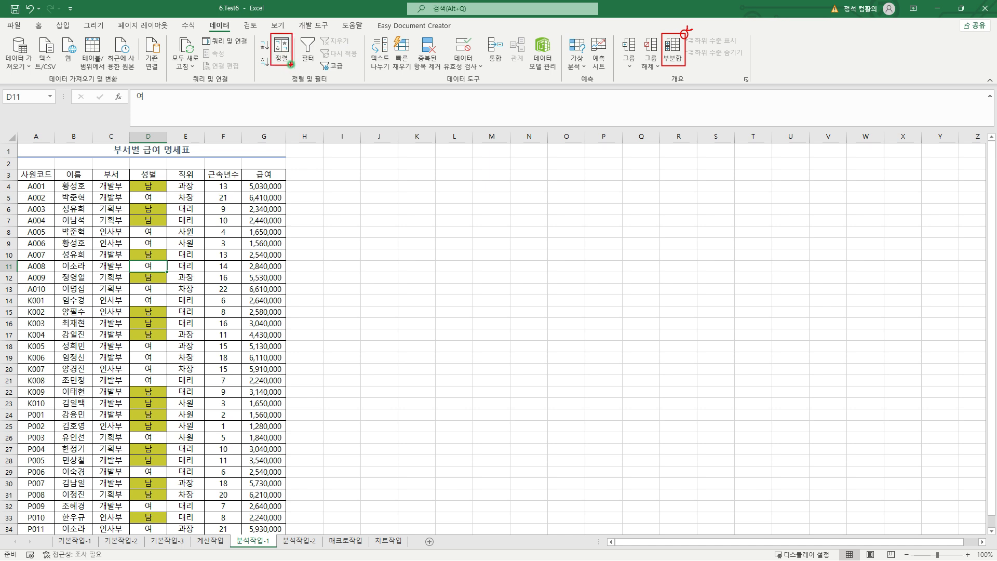
# Set up a custom sort of the salary table on 분석작업-1 with 부서 cell values in descending order (내림차순)
pyautogui.click(281, 52)
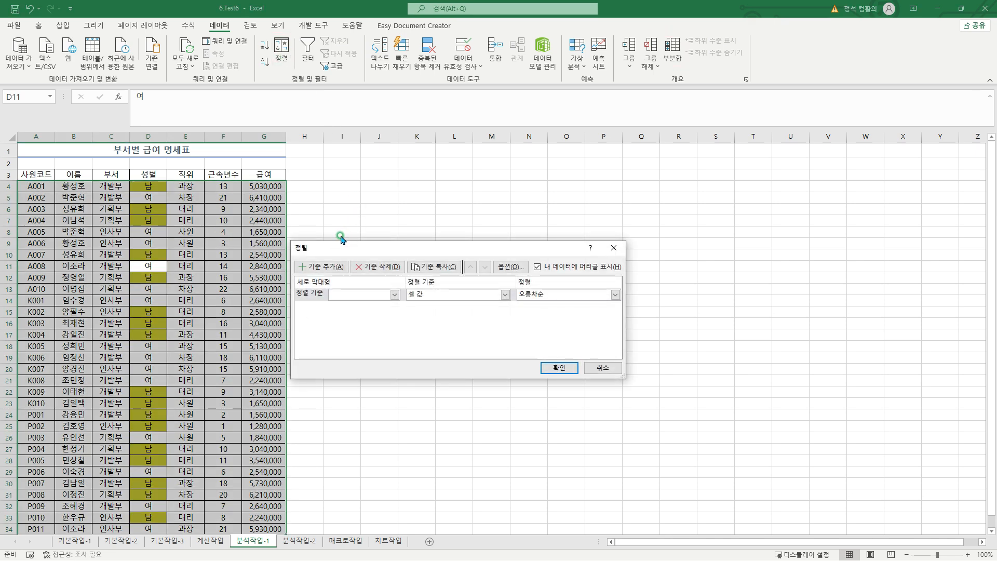
pyautogui.click(395, 294)
pyautogui.click(385, 324)
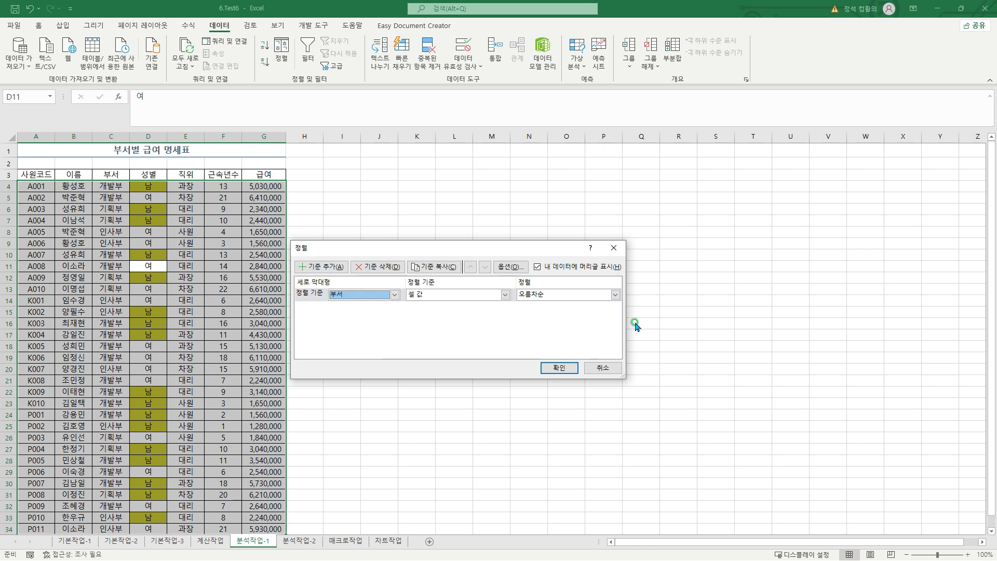
pyautogui.click(615, 294)
pyautogui.click(594, 315)
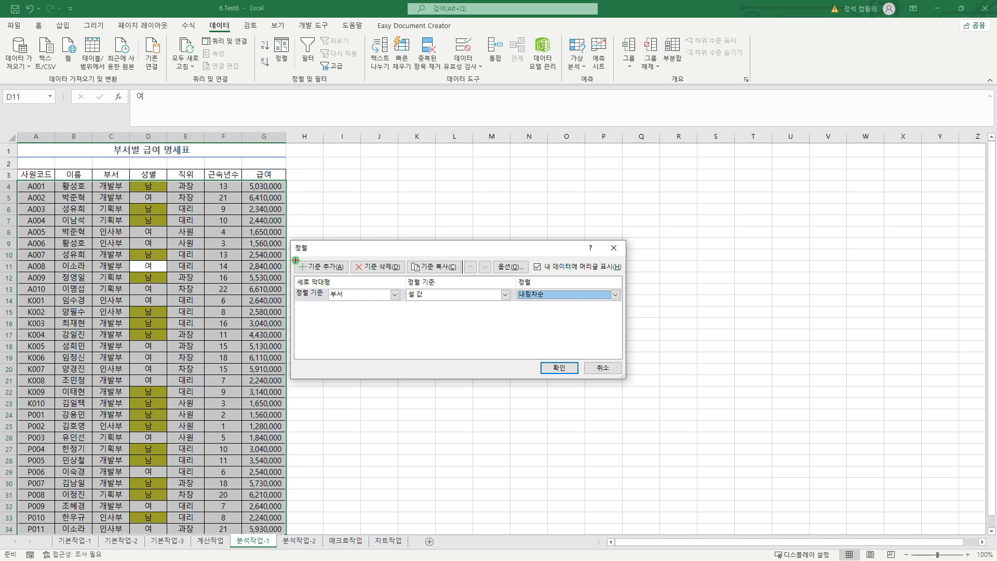
# Add a second sort level on 성별 and make it sort by cell color (셀 색)
pyautogui.moveTo(295, 260); pyautogui.dragTo(348, 273)
pyautogui.press('Escape')
pyautogui.click(338, 268)
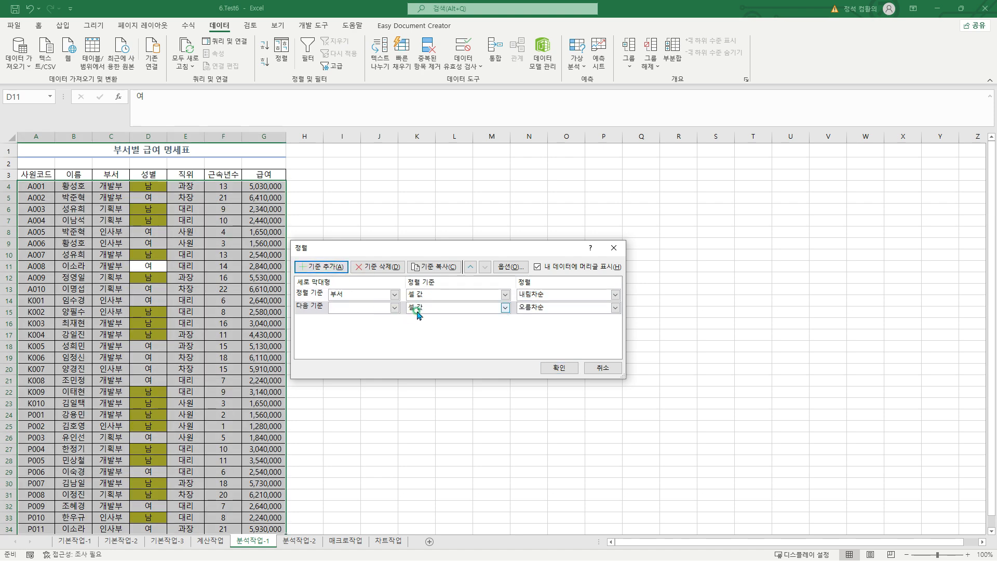
pyautogui.click(394, 307)
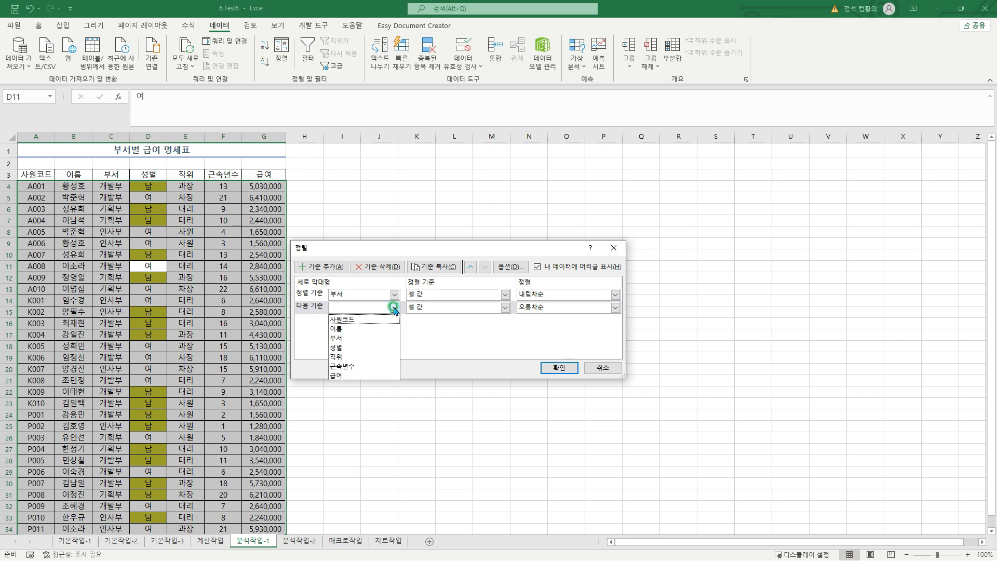
pyautogui.click(375, 347)
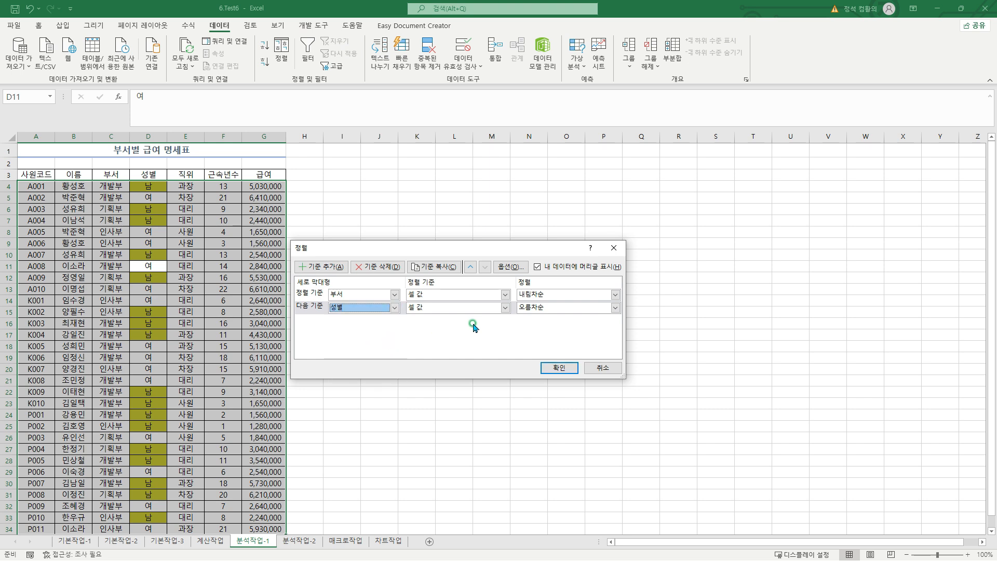
pyautogui.click(503, 308)
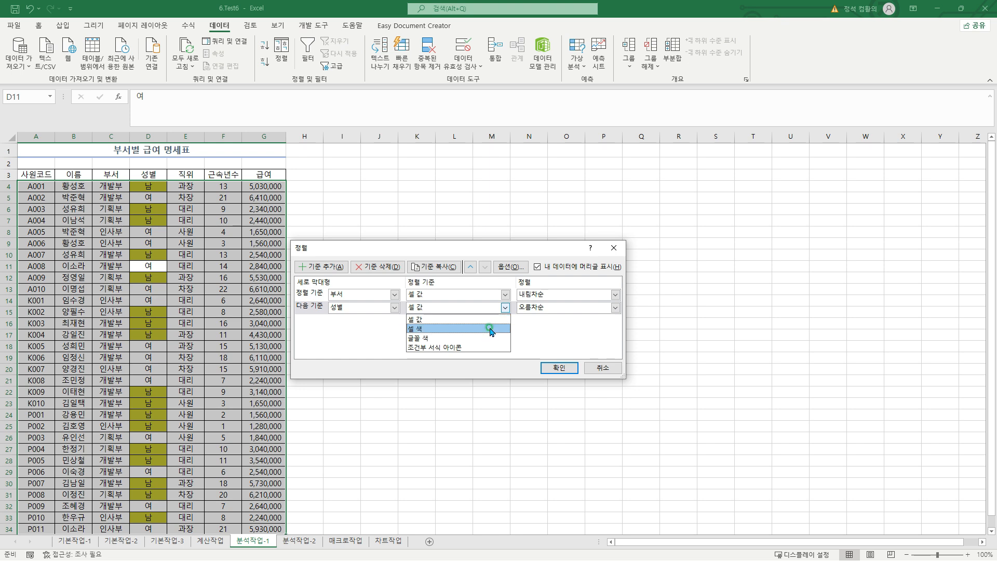
pyautogui.click(420, 329)
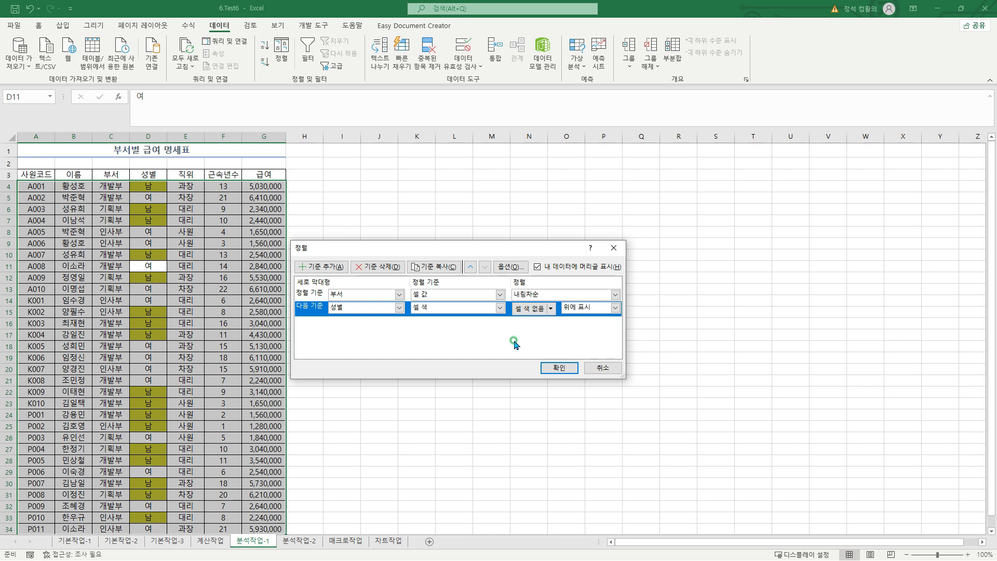
# Use the color RGB(200, 200, 50) shown on top (위에 표시) for the 성별 level and apply the sort
pyautogui.click(551, 308)
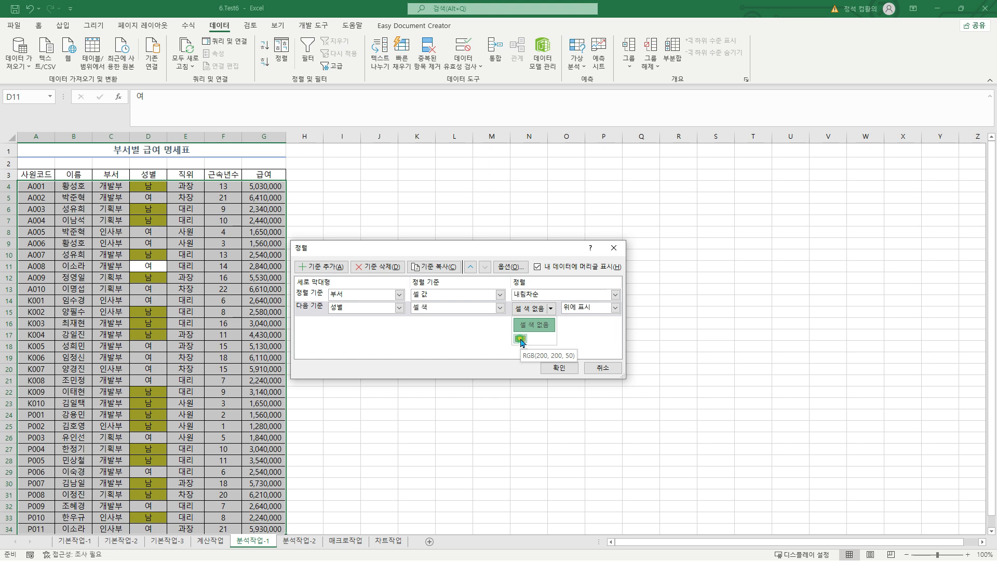
pyautogui.click(521, 339)
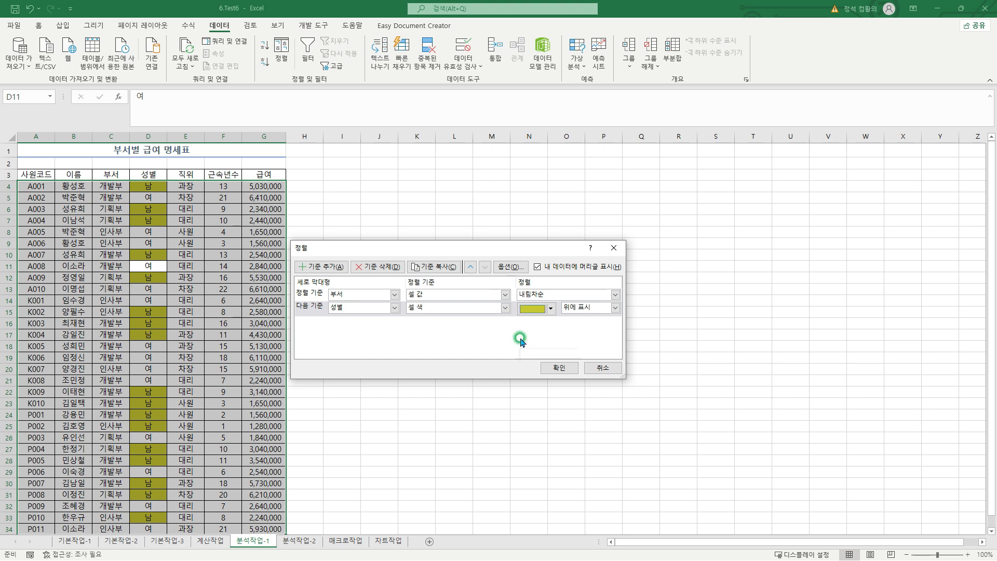
pyautogui.click(614, 308)
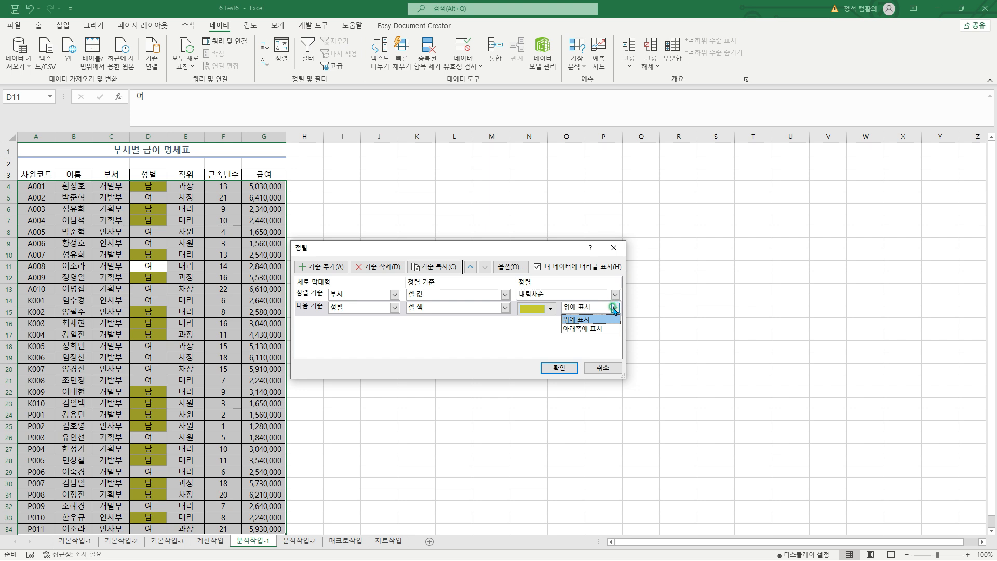
pyautogui.click(606, 321)
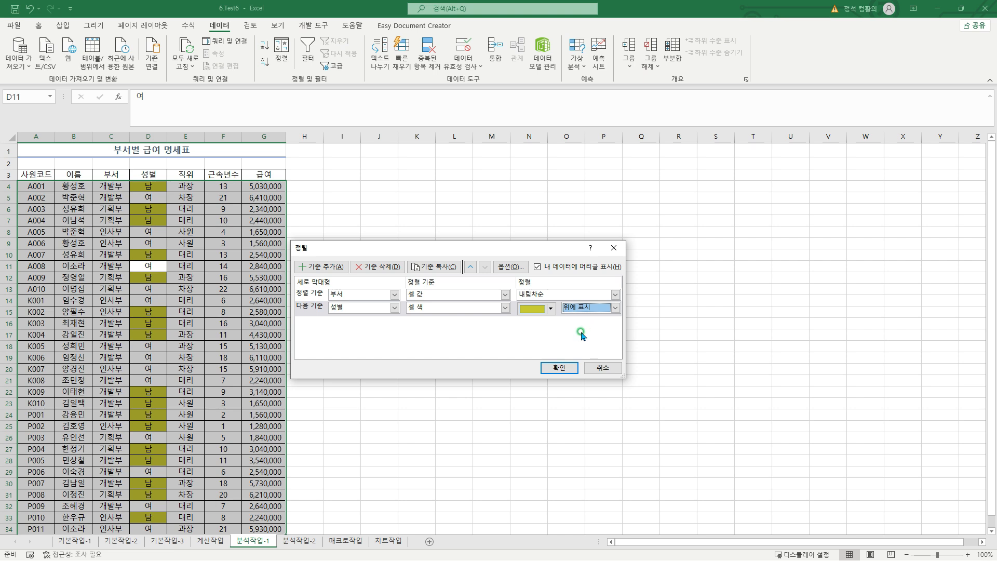
pyautogui.click(558, 367)
pyautogui.click(554, 368)
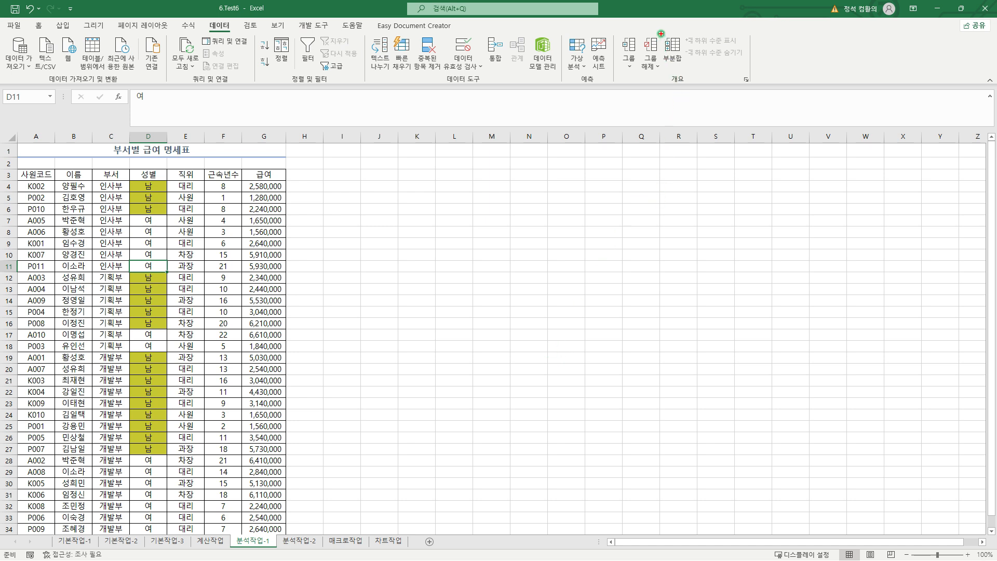
# Add subtotals to the sorted table, grouped by 부서, with the average (평균) of 급여
pyautogui.click(673, 52)
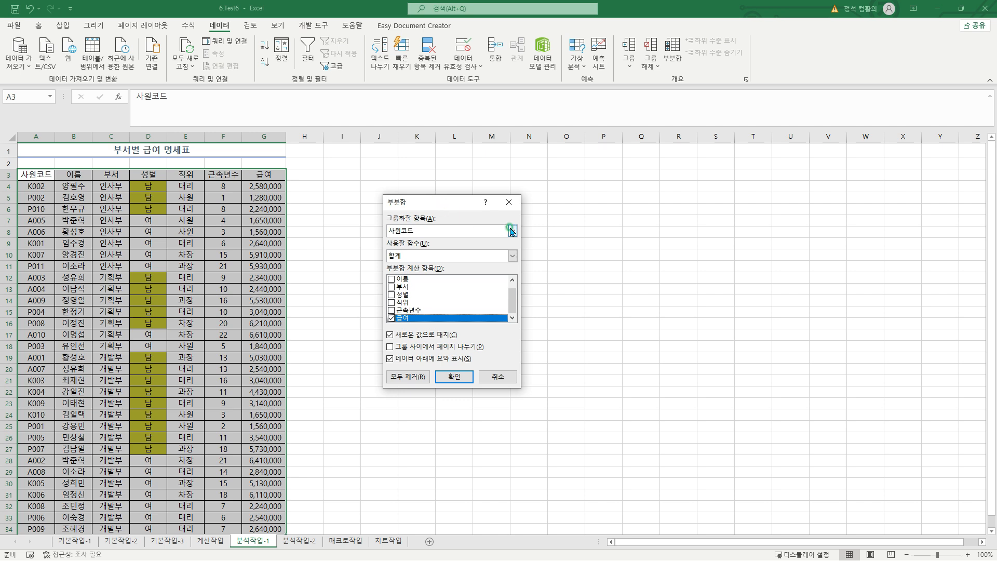
pyautogui.click(512, 231)
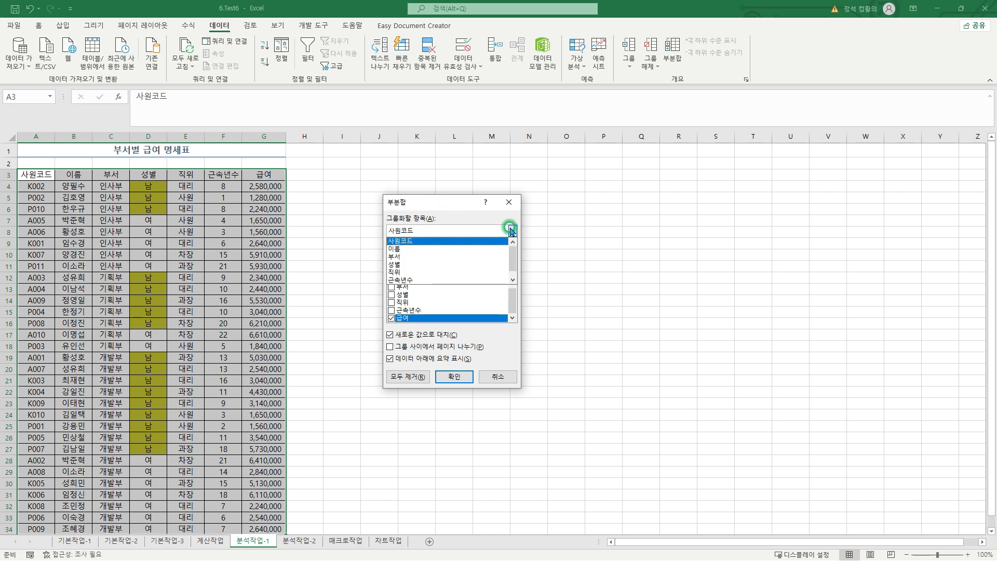
pyautogui.click(486, 256)
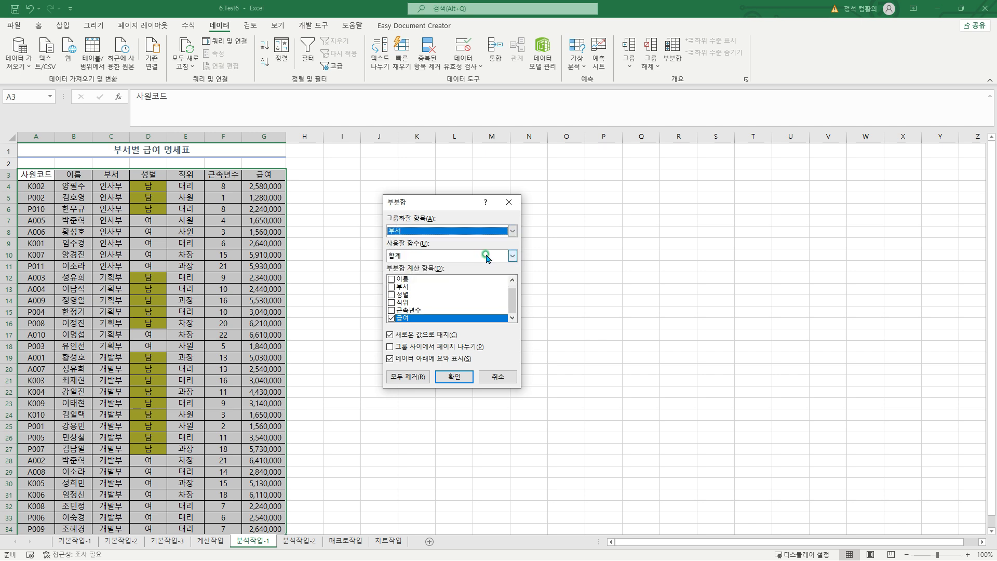
pyautogui.click(511, 256)
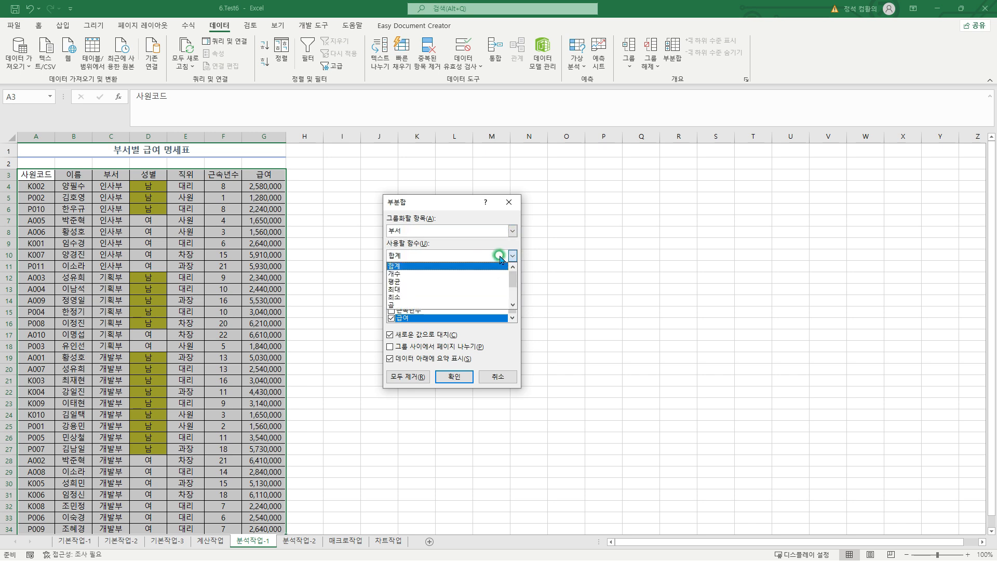
pyautogui.click(482, 282)
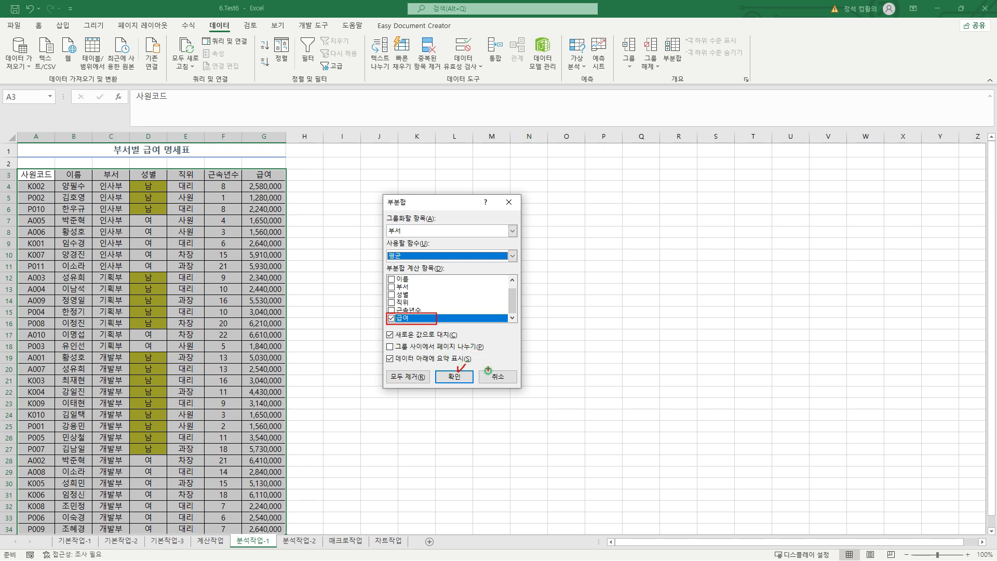
pyautogui.click(461, 373)
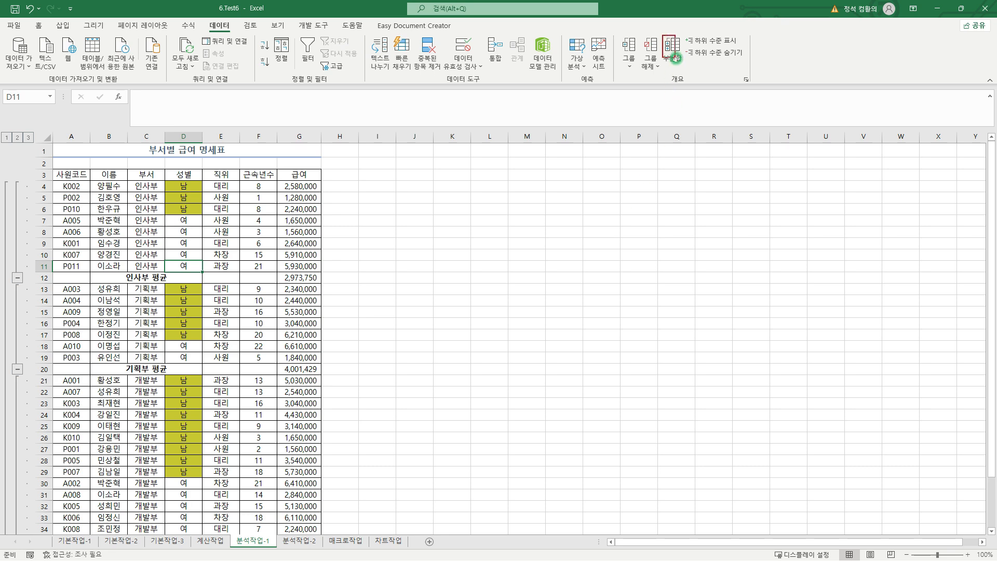
# Set up a second subtotal grouped by 부서 with the maximum (최대) of 근속년수, leaving 급여 out
pyautogui.click(673, 58)
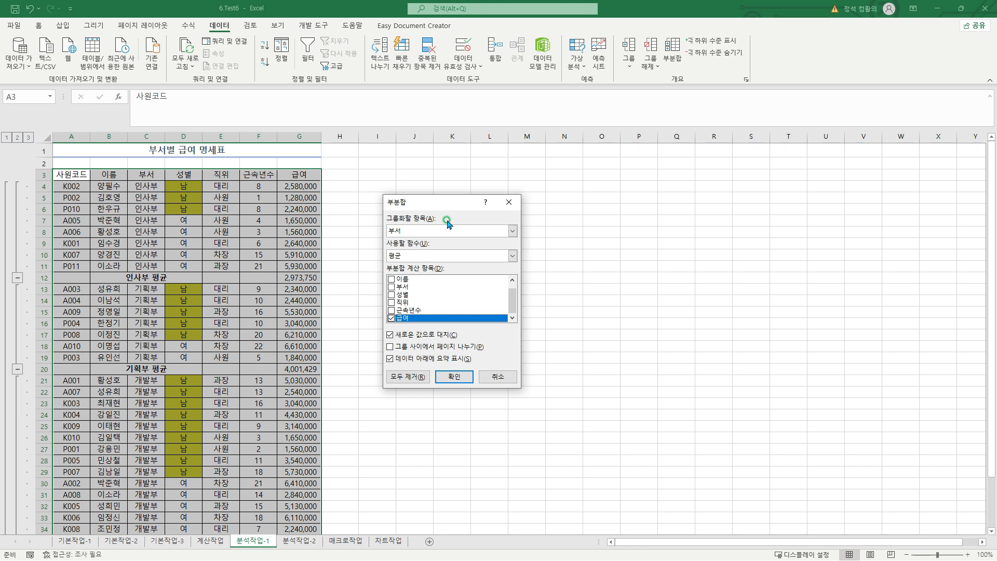
pyautogui.click(434, 255)
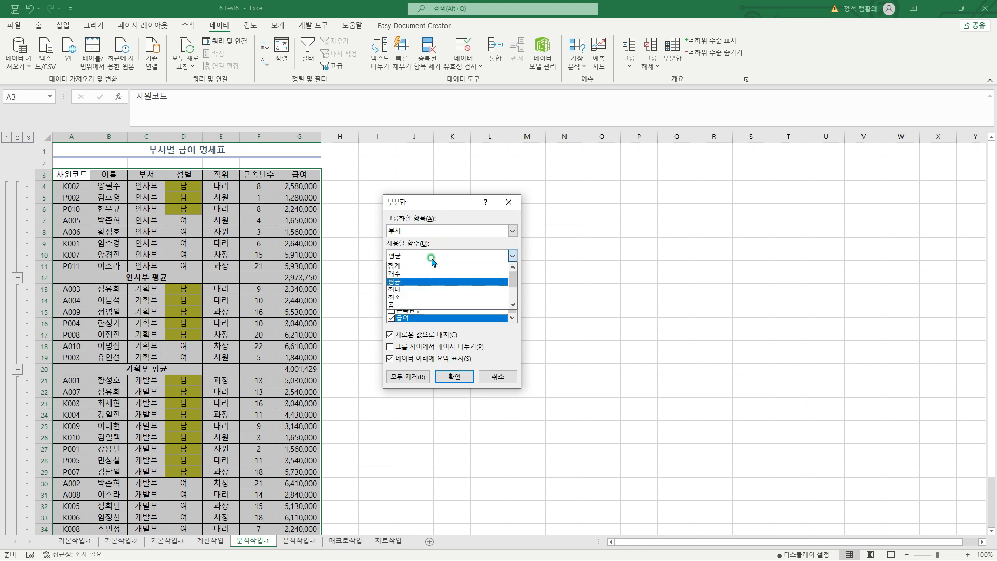
pyautogui.click(414, 289)
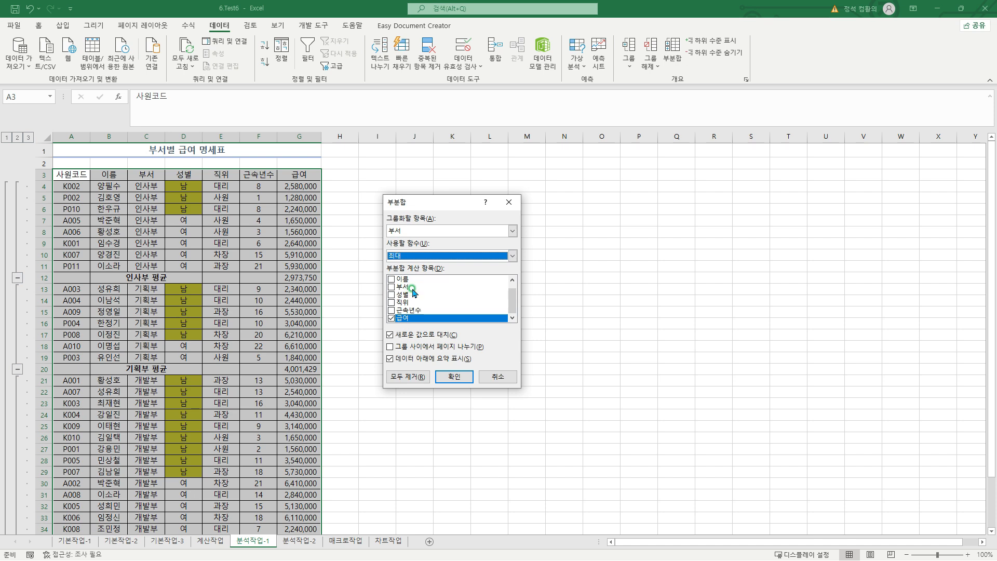
pyautogui.click(391, 311)
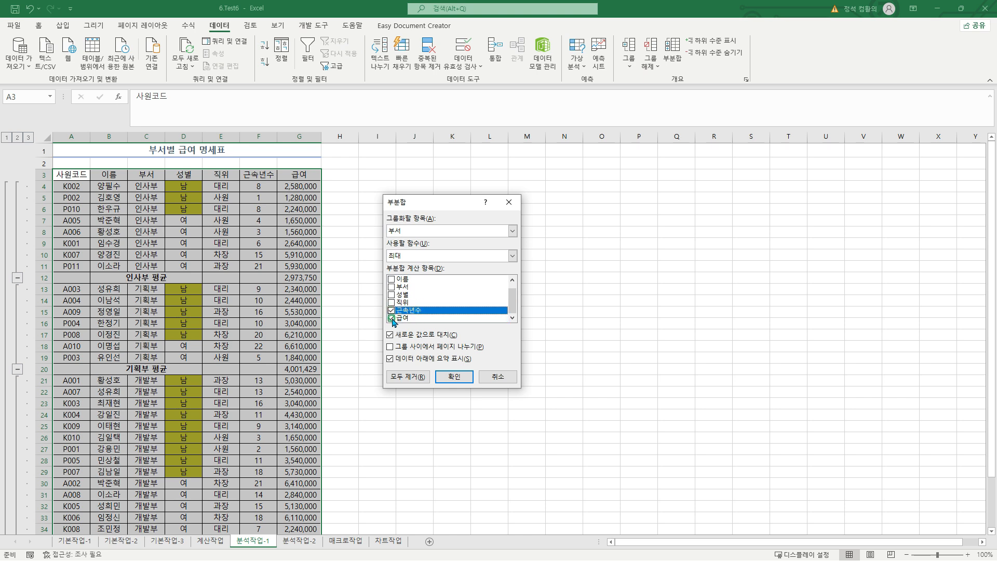
pyautogui.click(391, 318)
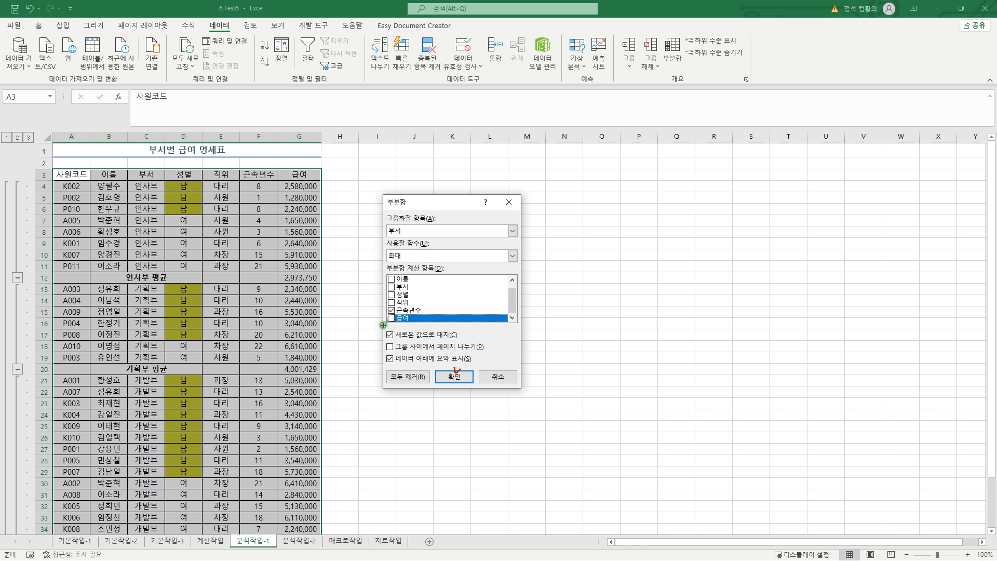
# Turn off replacing the current subtotals (새로운 값으로 대치), apply the second subtotal and check the results
pyautogui.moveTo(385, 327); pyautogui.dragTo(460, 343)
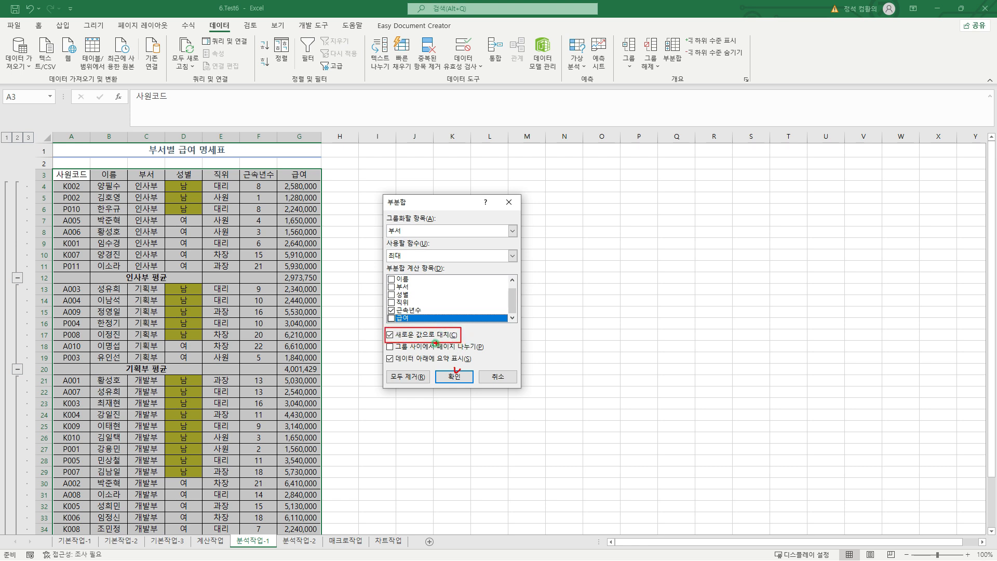
pyautogui.press('Escape')
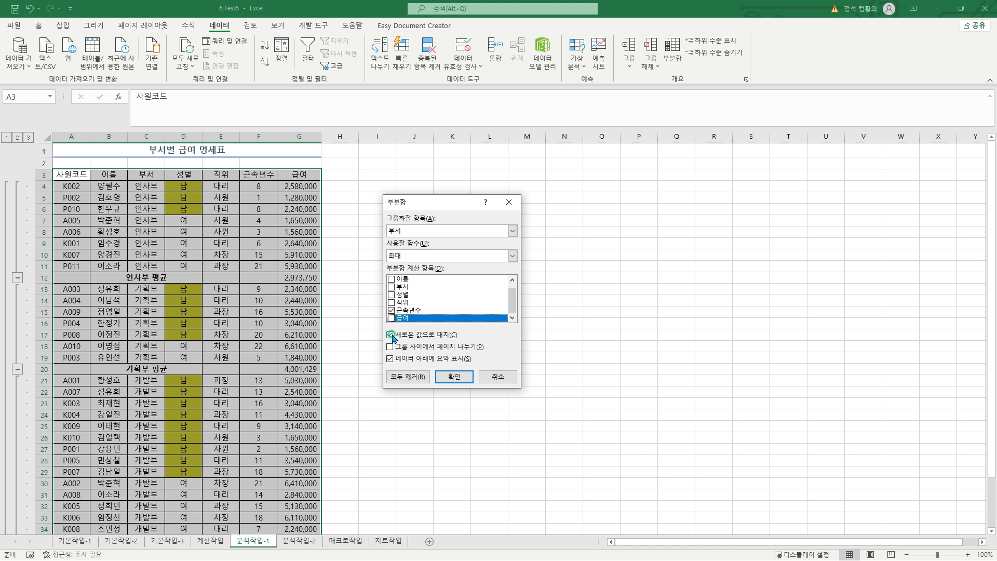
pyautogui.click(390, 335)
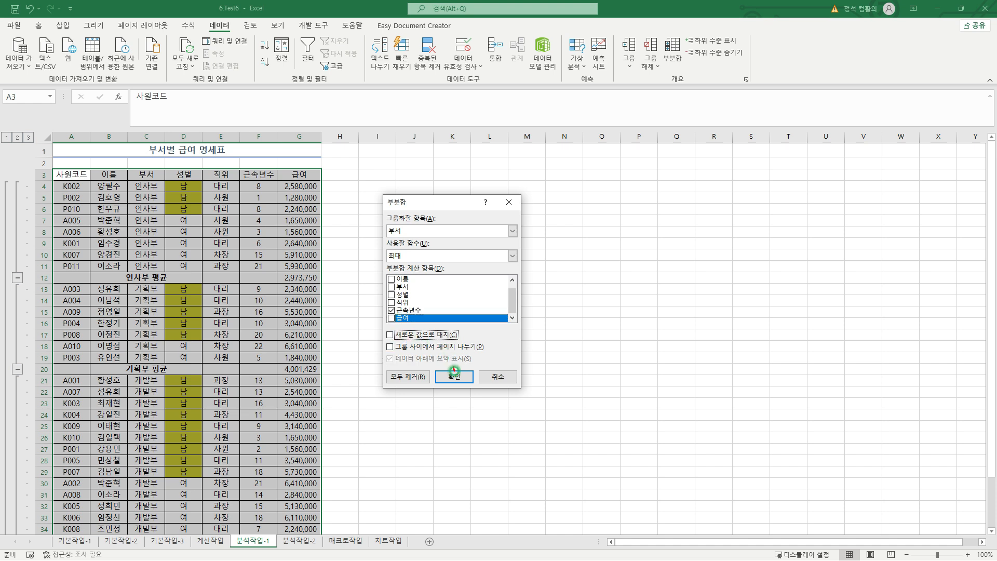
pyautogui.moveTo(454, 370); pyautogui.dragTo(459, 367)
pyautogui.press('Escape')
pyautogui.click(455, 376)
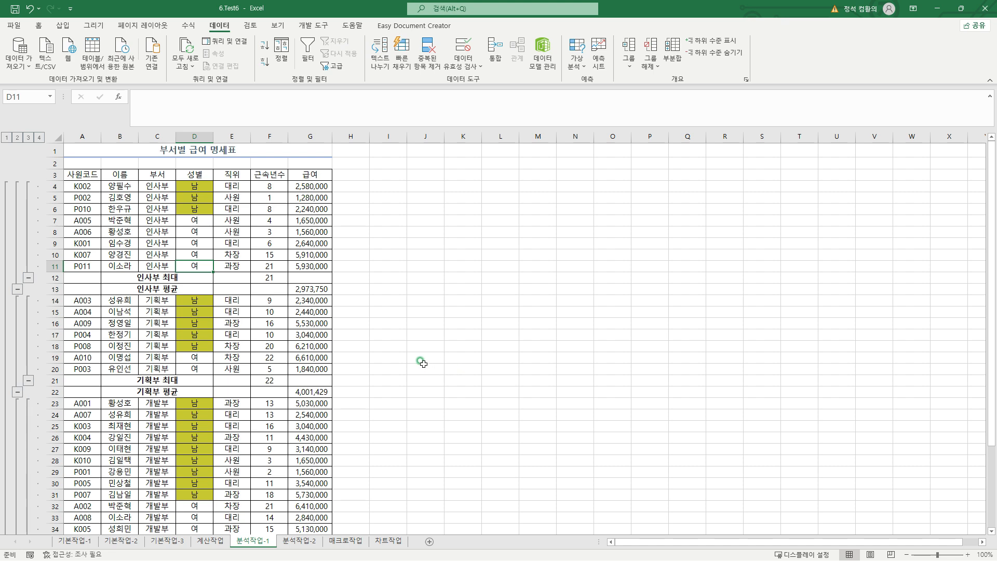
pyautogui.scroll(-2, 423, 363)
pyautogui.scroll(-2, 423, 363)
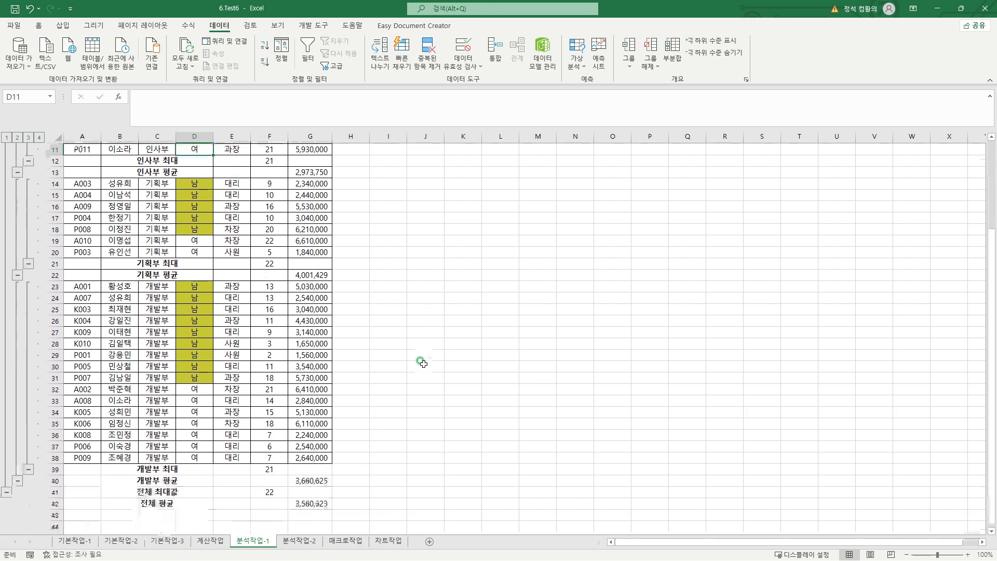
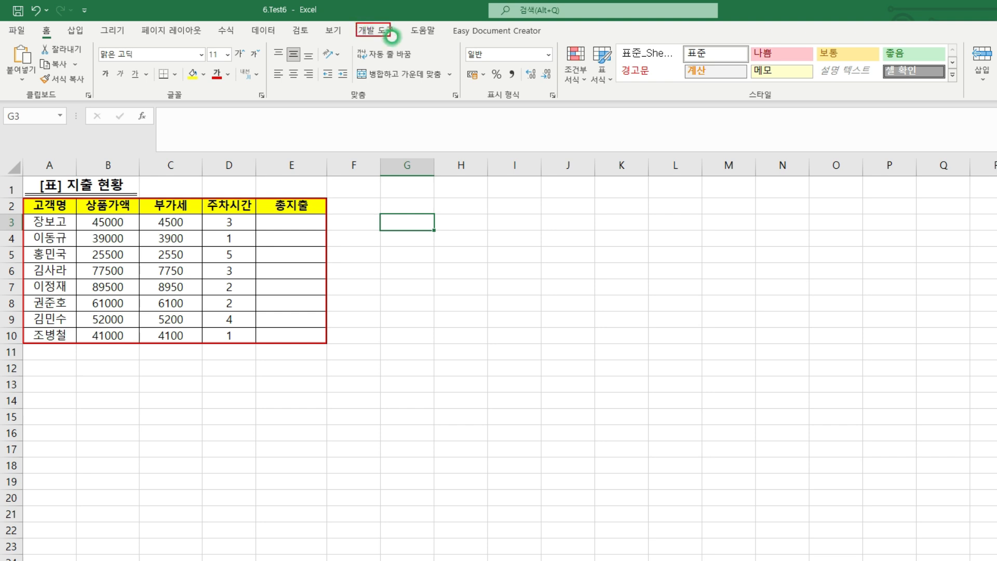
# Start recording a macro named 통화, stored in the current workbook (현재 통합 문서)
pyautogui.click(376, 30)
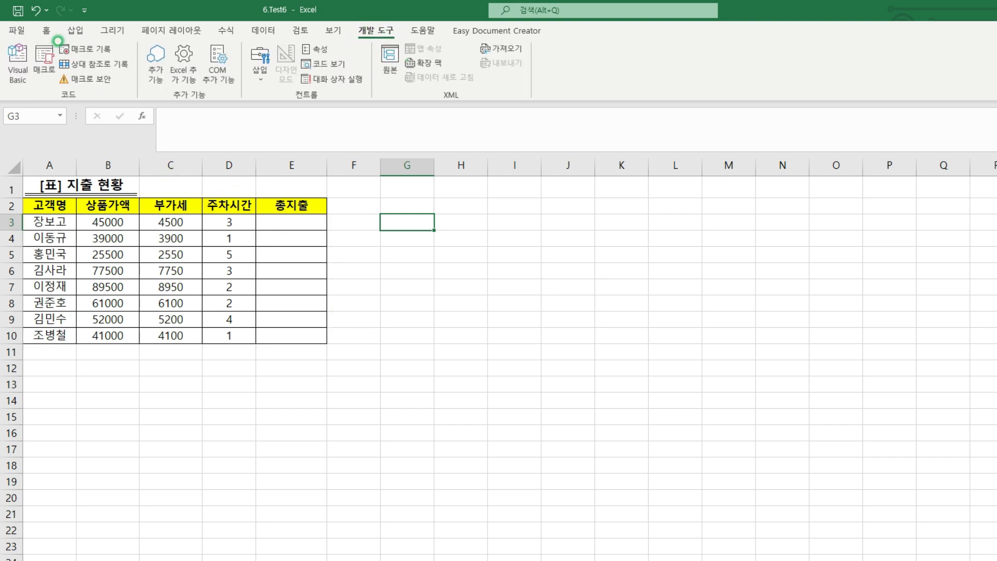
pyautogui.click(83, 48)
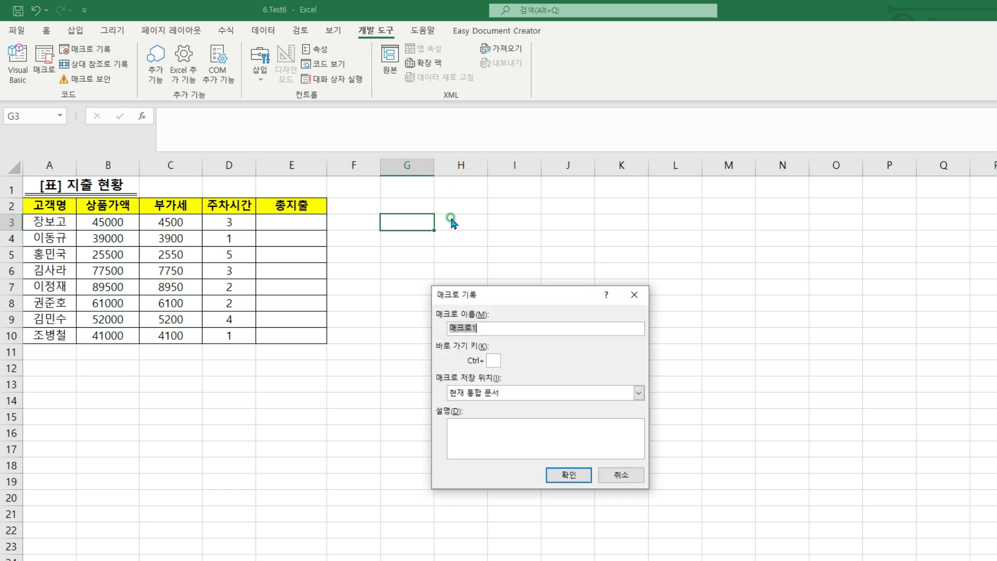
pyautogui.moveTo(450, 293); pyautogui.dragTo(431, 288)
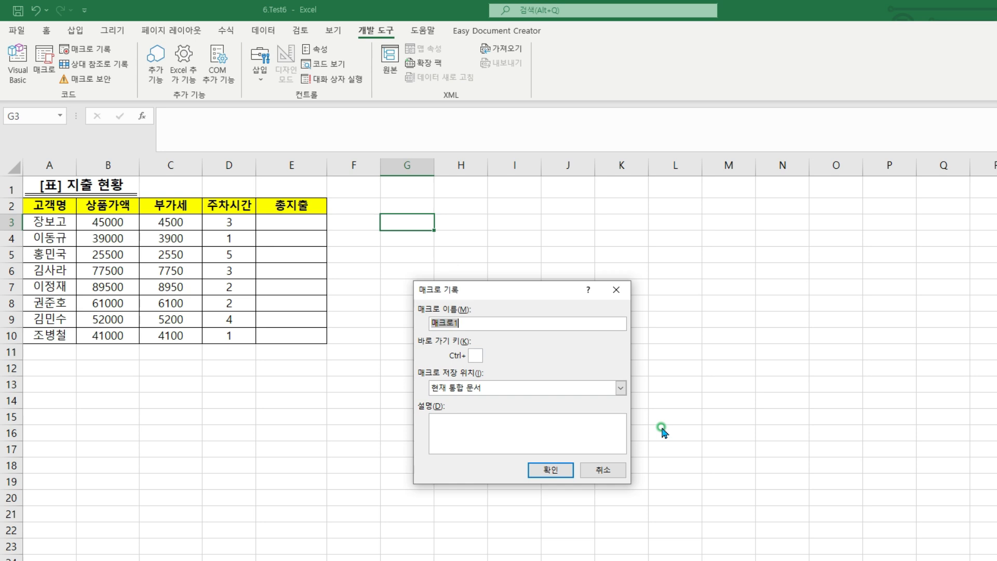
pyautogui.write('ㅌ')
pyautogui.click(458, 323)
pyautogui.moveTo(413, 300); pyautogui.dragTo(475, 333)
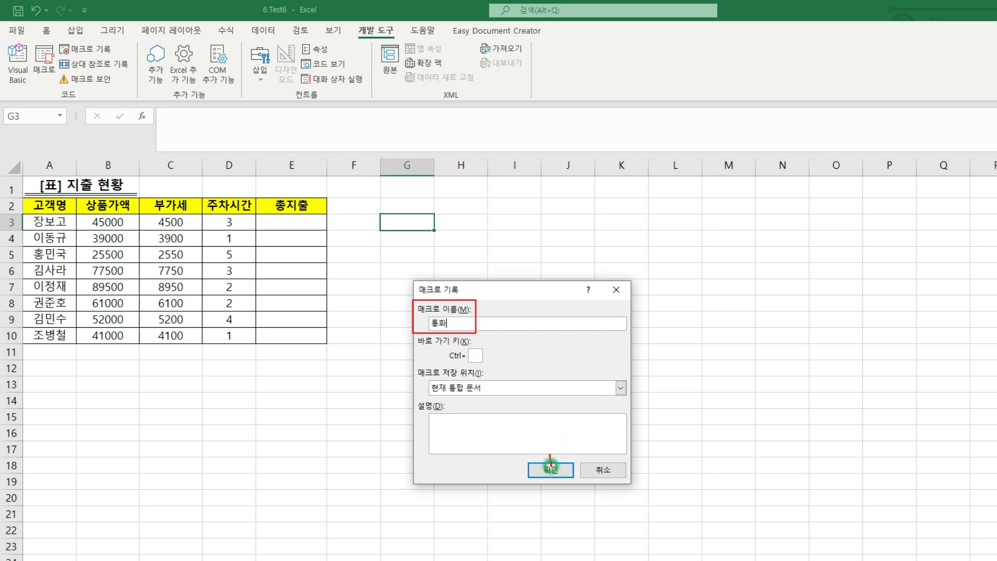
pyautogui.moveTo(549, 456); pyautogui.dragTo(560, 456)
pyautogui.click(543, 469)
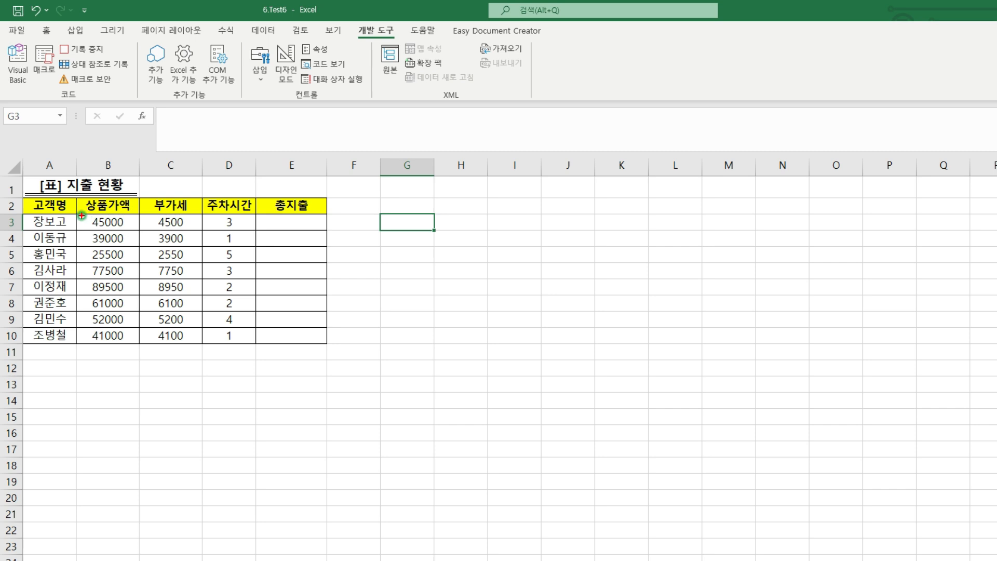
# Apply the currency (통화) number format to the 상품가액 and 부가세 values in B3:C10
pyautogui.moveTo(82, 215); pyautogui.dragTo(194, 341)
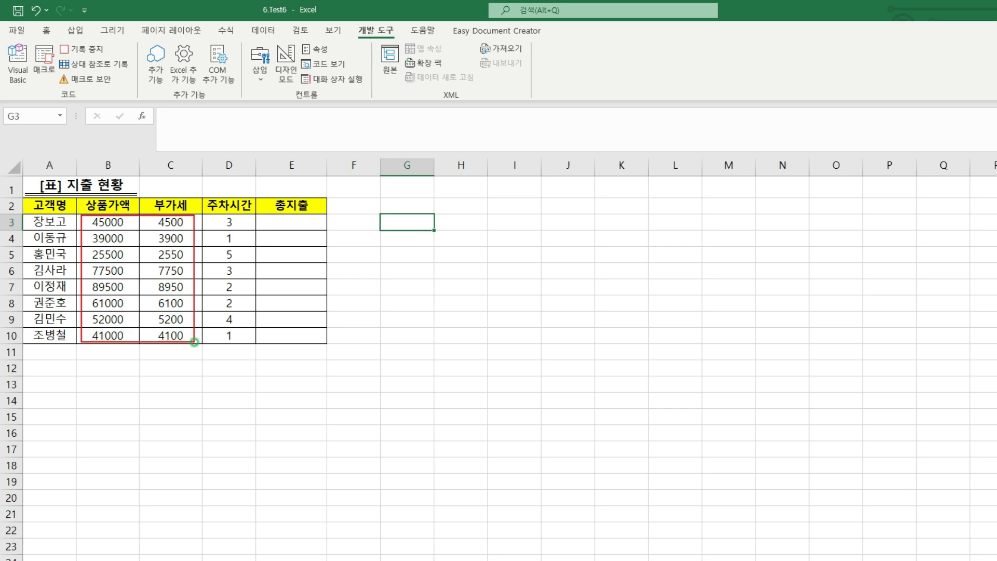
pyautogui.press('Escape')
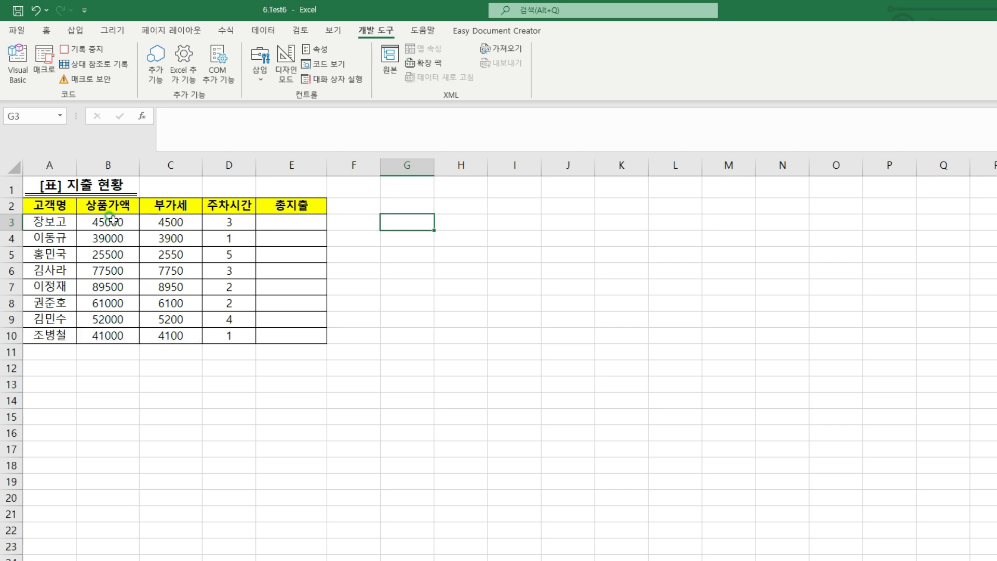
pyautogui.moveTo(113, 219); pyautogui.dragTo(161, 333)
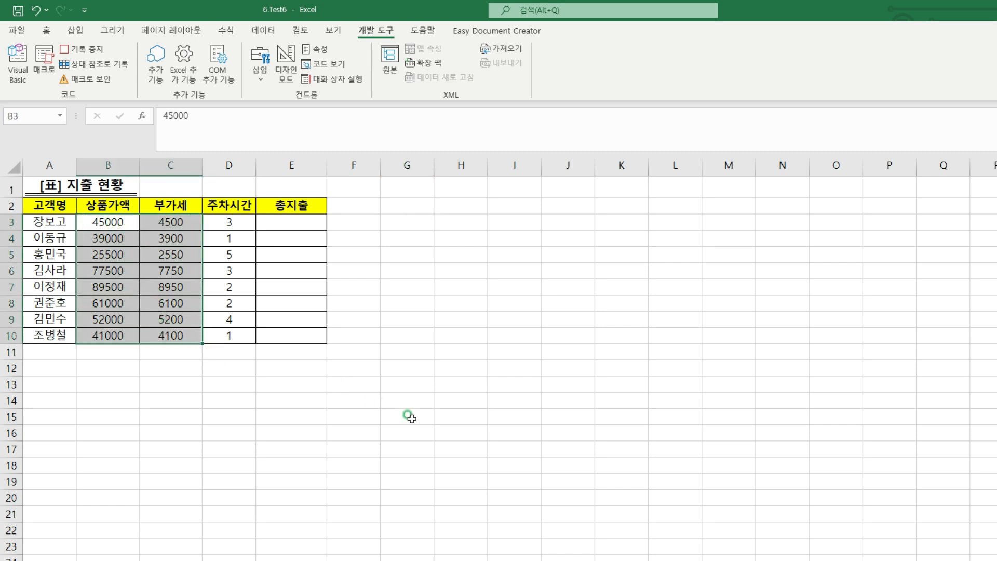
pyautogui.click(44, 30)
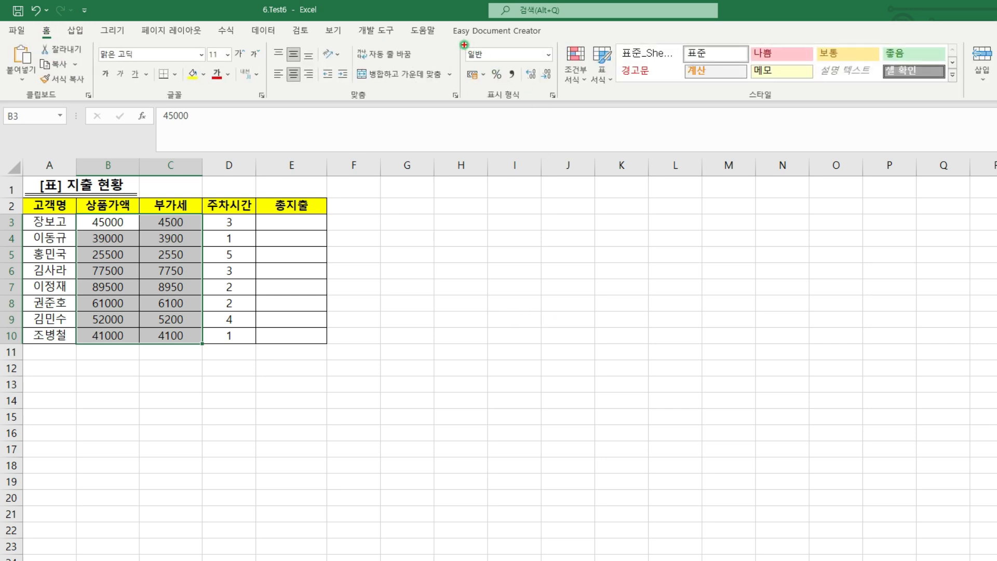
pyautogui.moveTo(463, 44); pyautogui.dragTo(555, 64)
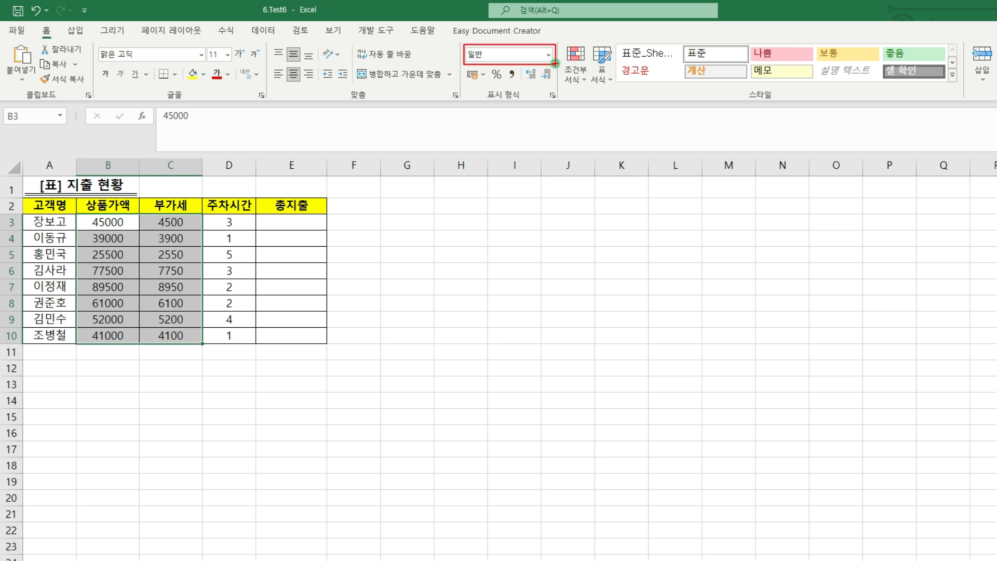
pyautogui.press('Escape')
pyautogui.click(548, 55)
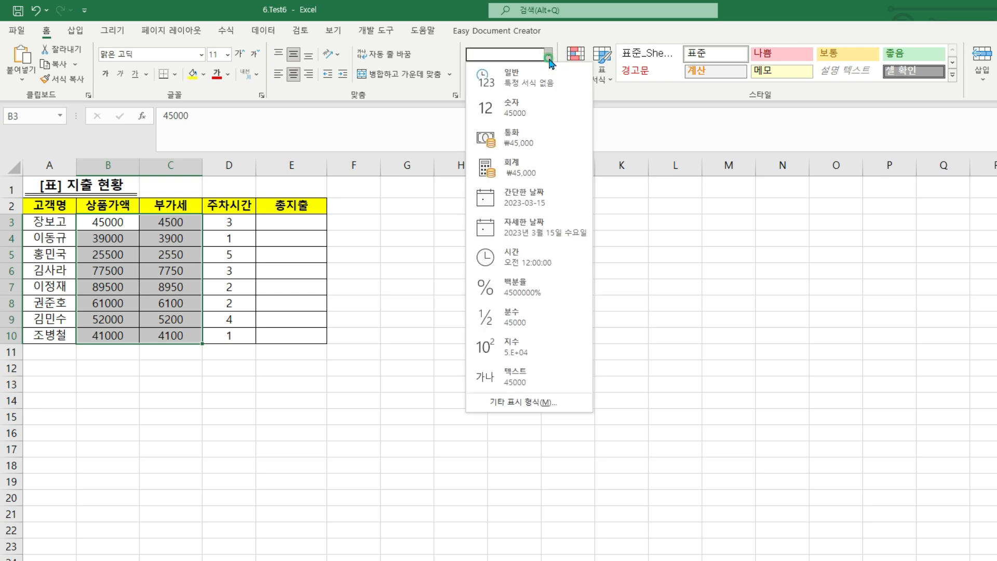
pyautogui.click(502, 140)
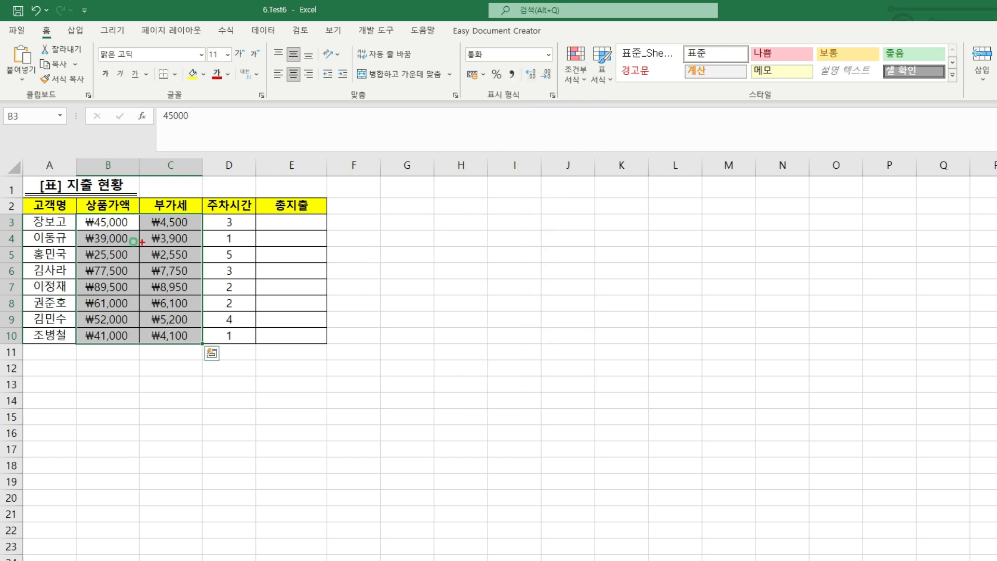
pyautogui.moveTo(77, 213); pyautogui.dragTo(201, 343)
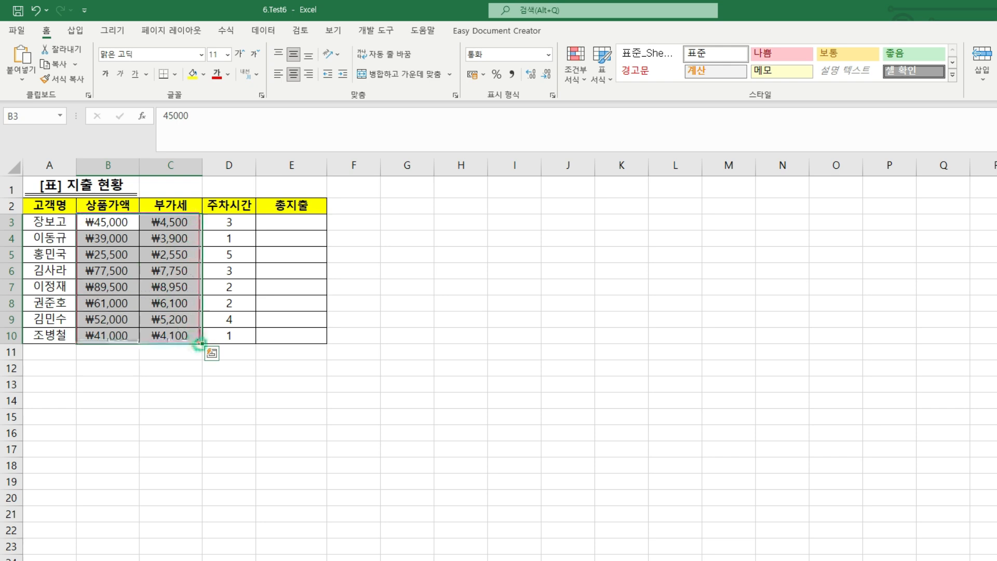
# Select cell G5 outside the table and stop recording the 통화 macro
pyautogui.click(385, 249)
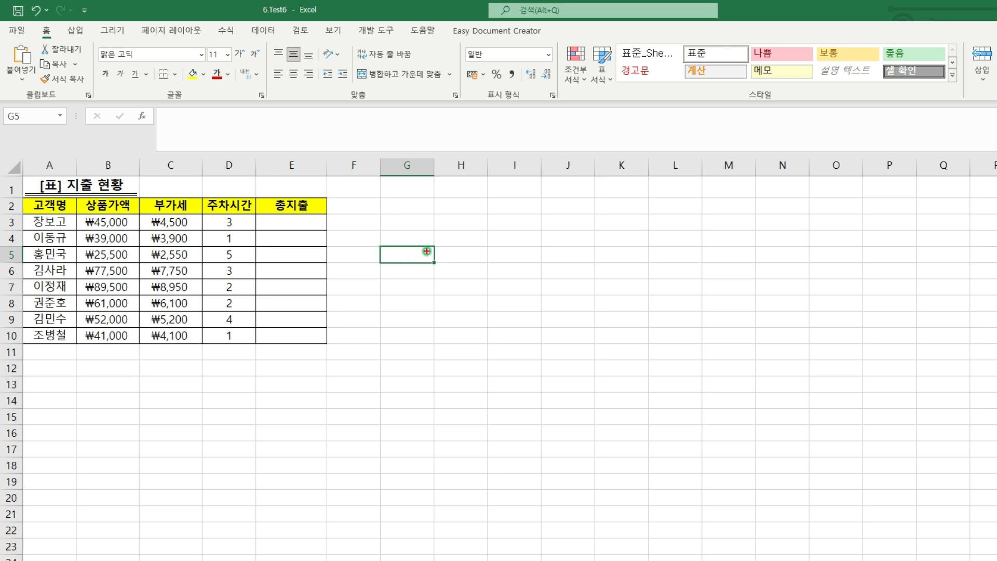
pyautogui.click(376, 32)
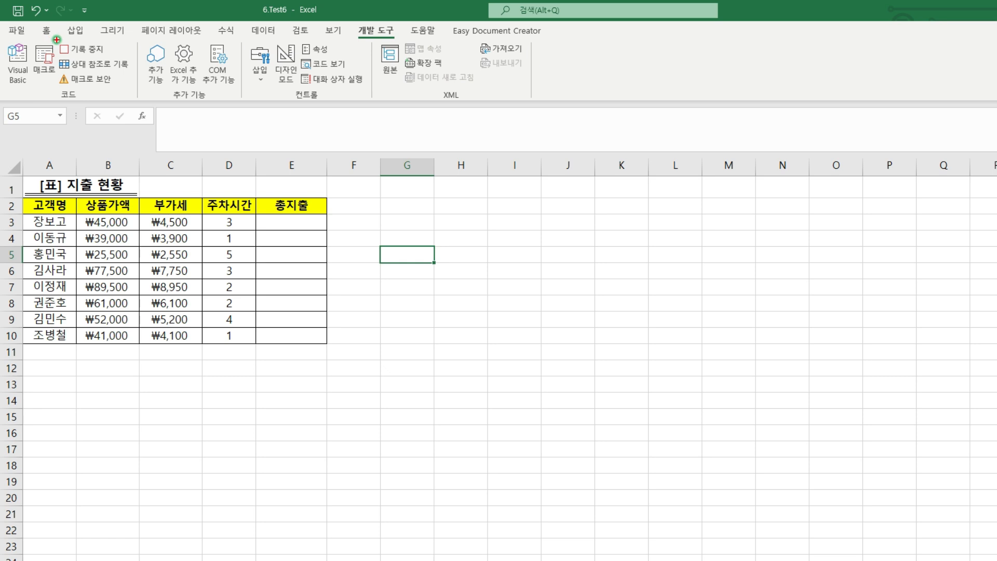
pyautogui.click(92, 51)
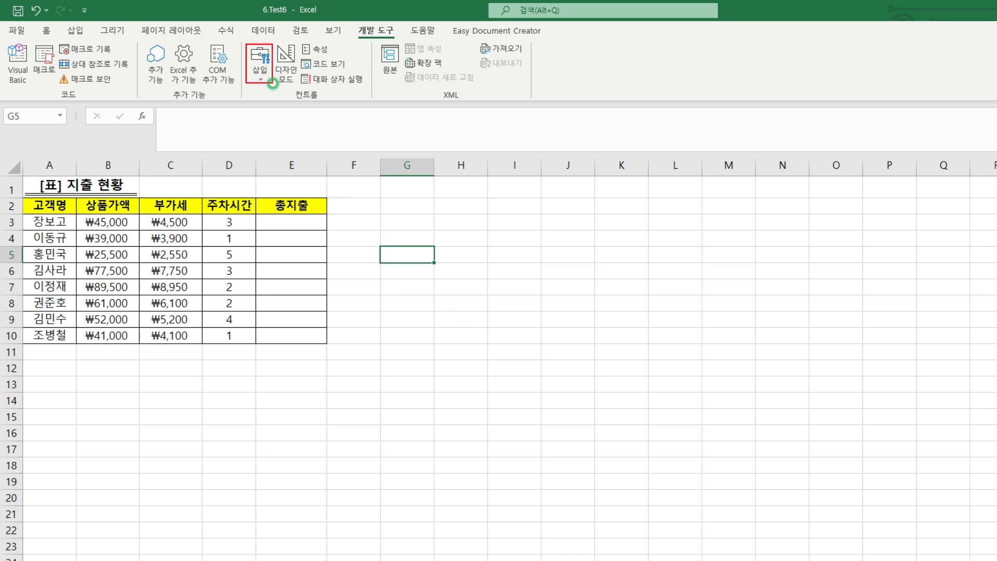
# Insert a form-control button covering G2:H3 and assign the 통화 macro to it
pyautogui.click(255, 69)
pyautogui.click(253, 112)
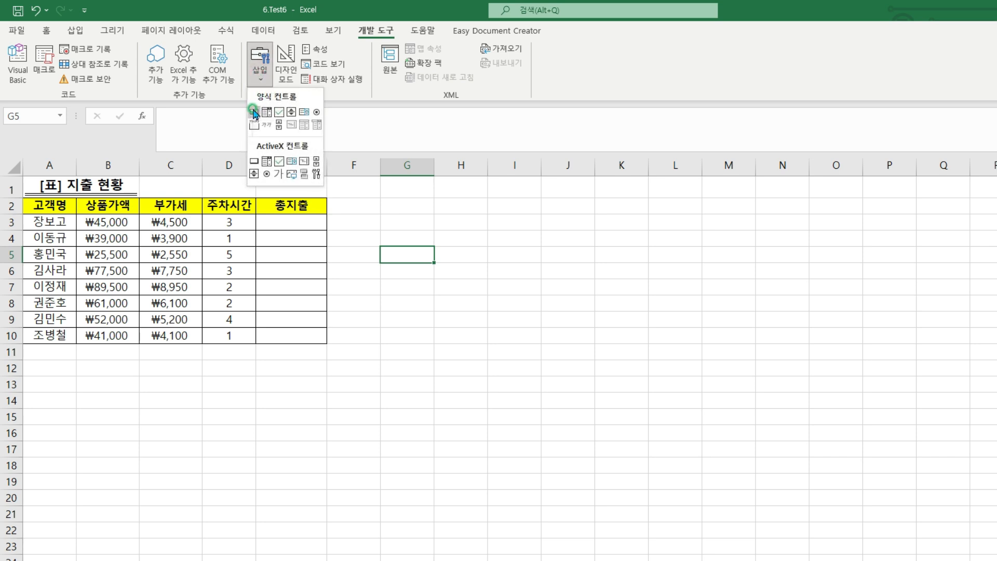
pyautogui.click(254, 112)
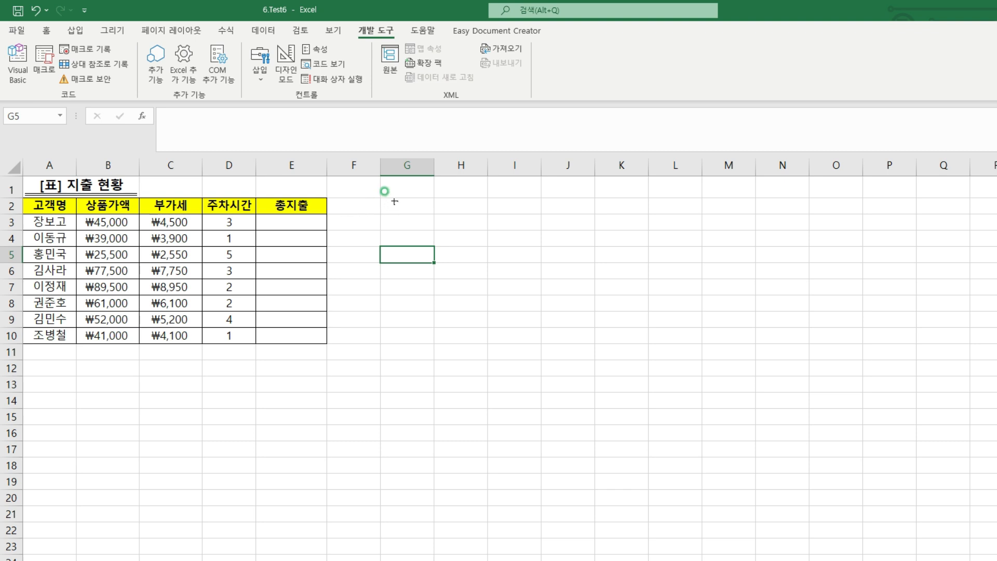
pyautogui.moveTo(395, 201); pyautogui.dragTo(467, 224)
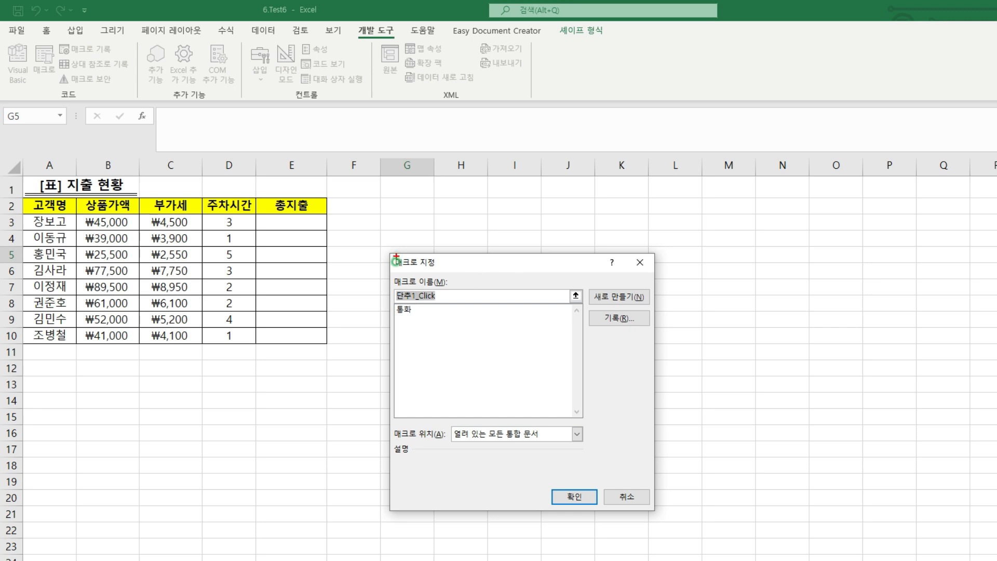
pyautogui.moveTo(395, 303); pyautogui.dragTo(416, 318)
pyautogui.press('Escape')
pyautogui.click(405, 310)
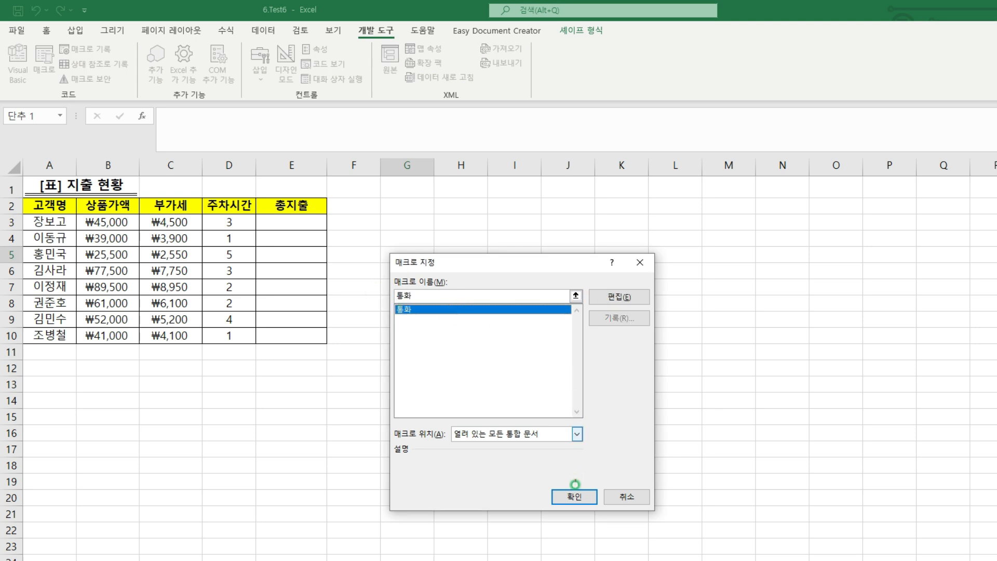
pyautogui.click(575, 496)
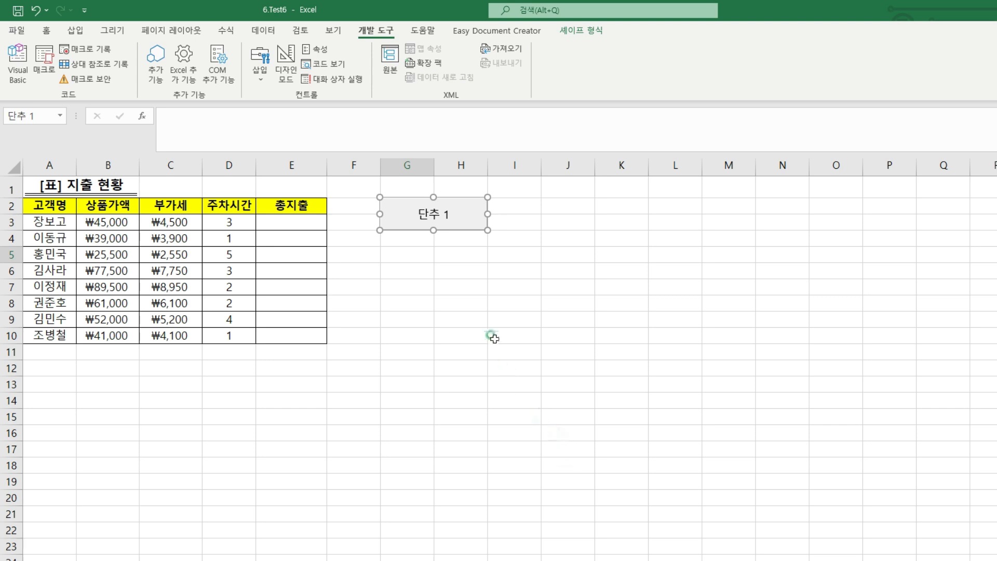
# Change the new button's label to 통화 and deselect the button
pyautogui.click(408, 203)
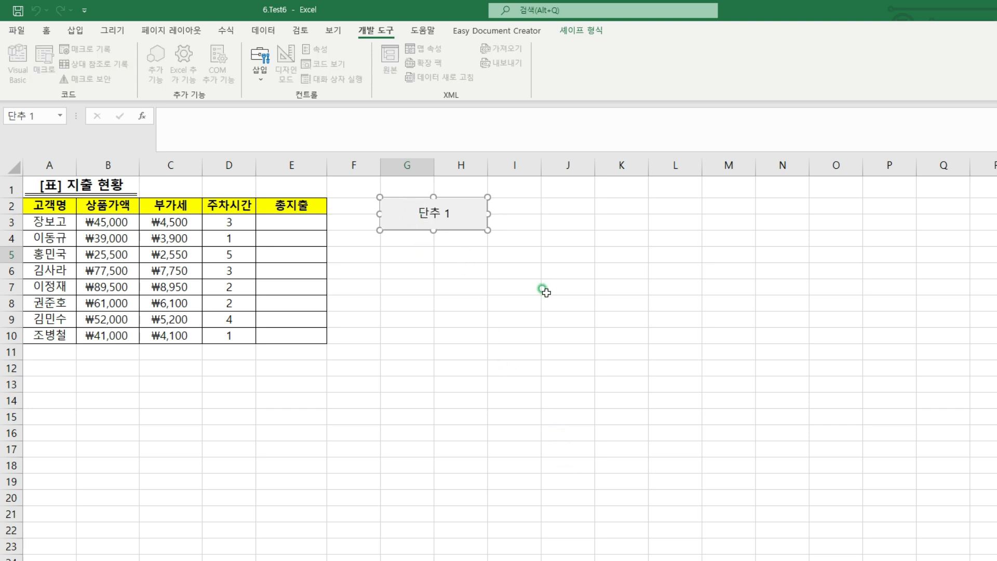
pyautogui.press('Delete')
pyautogui.press('Delete')
pyautogui.press('Delete')
pyautogui.press('Delete')
pyautogui.write('ㅌ')
pyautogui.write('화')
pyautogui.click(473, 256)
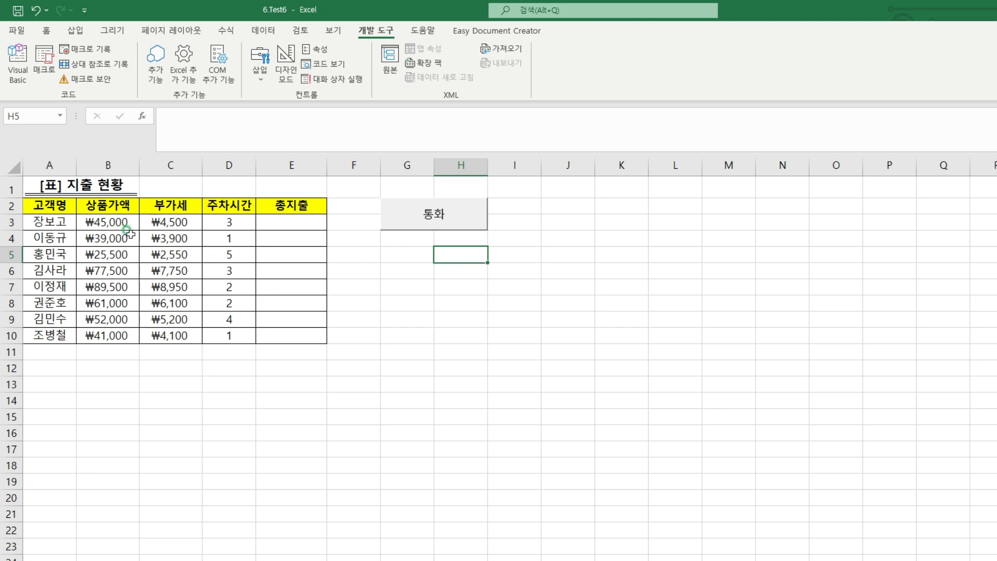
# Reset the number format of B3:C10 to General (일반) to prepare for testing the macro button
pyautogui.moveTo(114, 221); pyautogui.dragTo(162, 332)
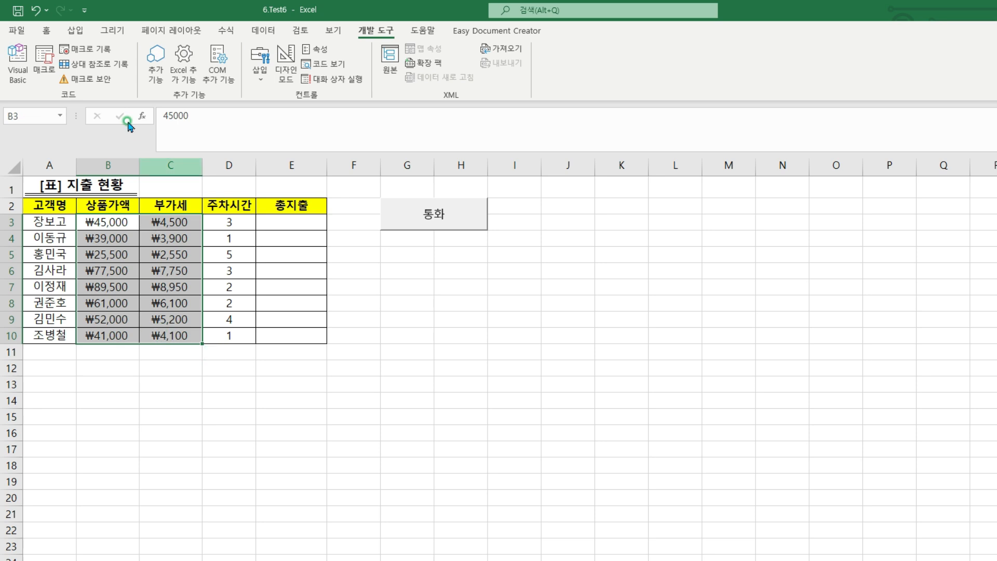
pyautogui.click(50, 34)
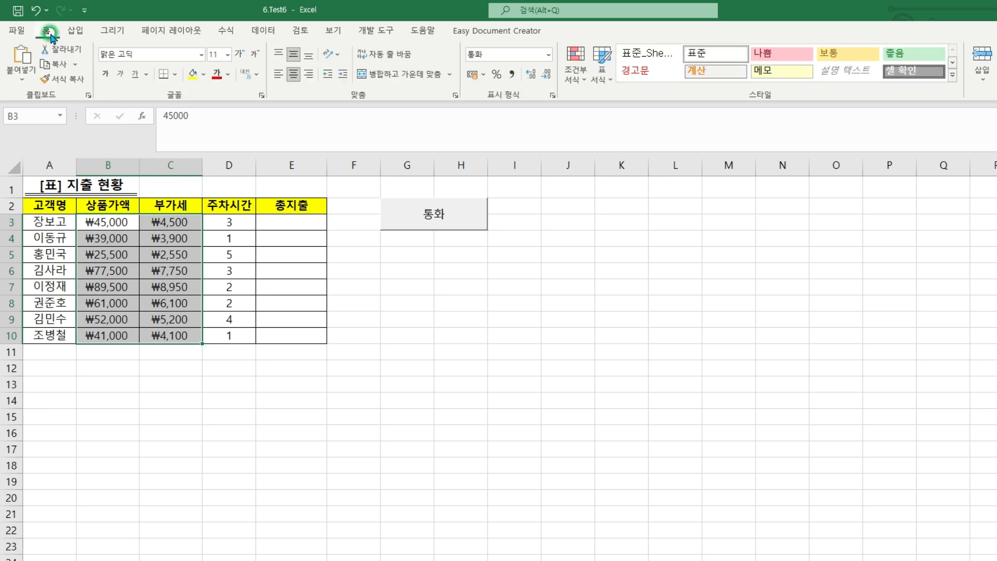
pyautogui.click(548, 55)
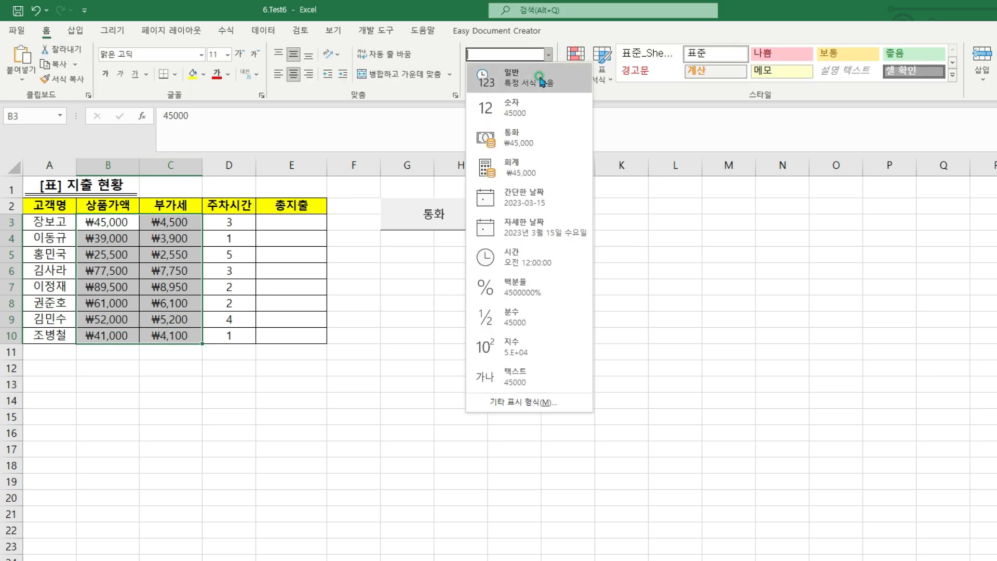
pyautogui.click(539, 80)
pyautogui.click(495, 283)
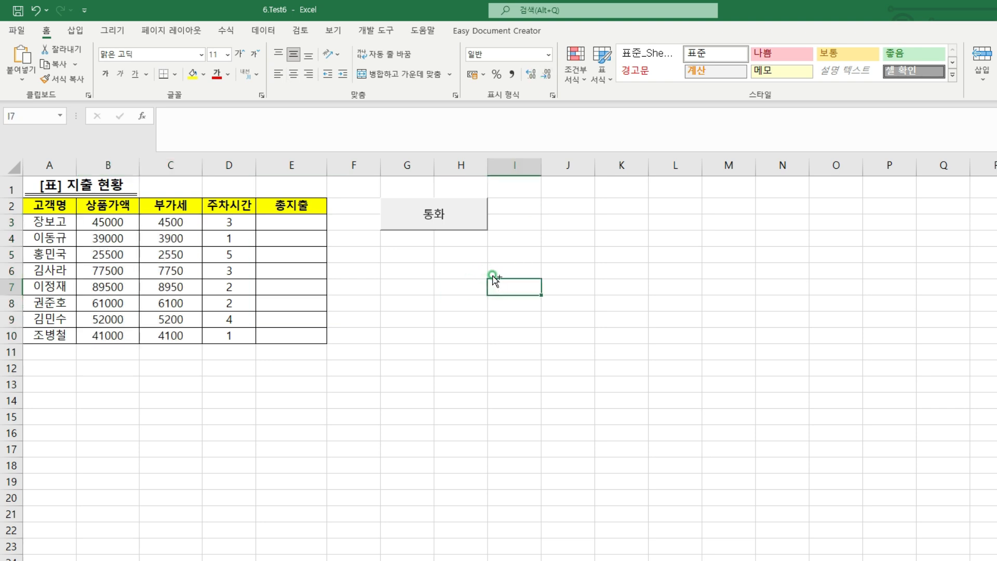
# Run the 통화 macro from its button and check the currency format in B3:C10
pyautogui.moveTo(418, 199); pyautogui.dragTo(449, 227)
pyautogui.click(442, 214)
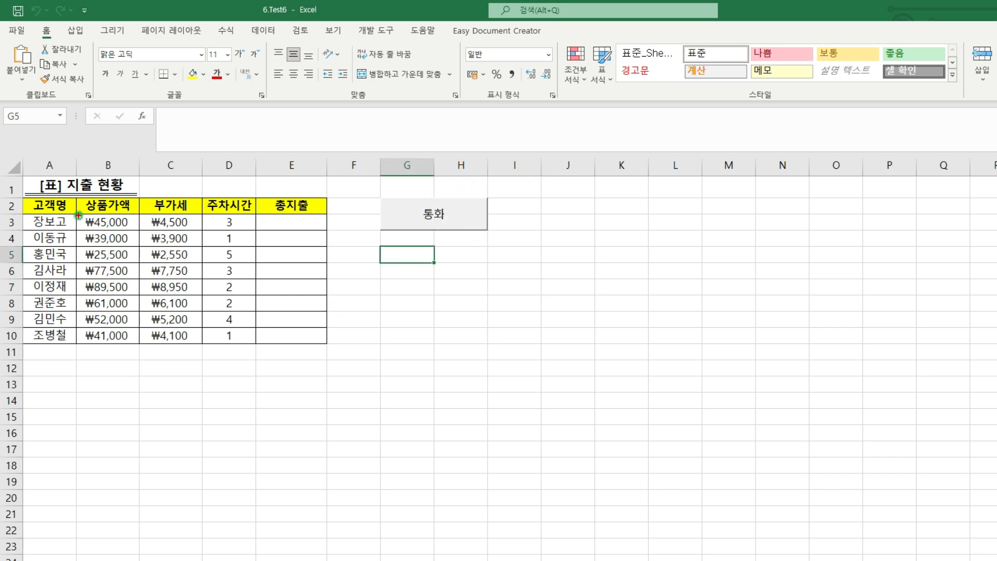
pyautogui.moveTo(78, 214); pyautogui.dragTo(196, 341)
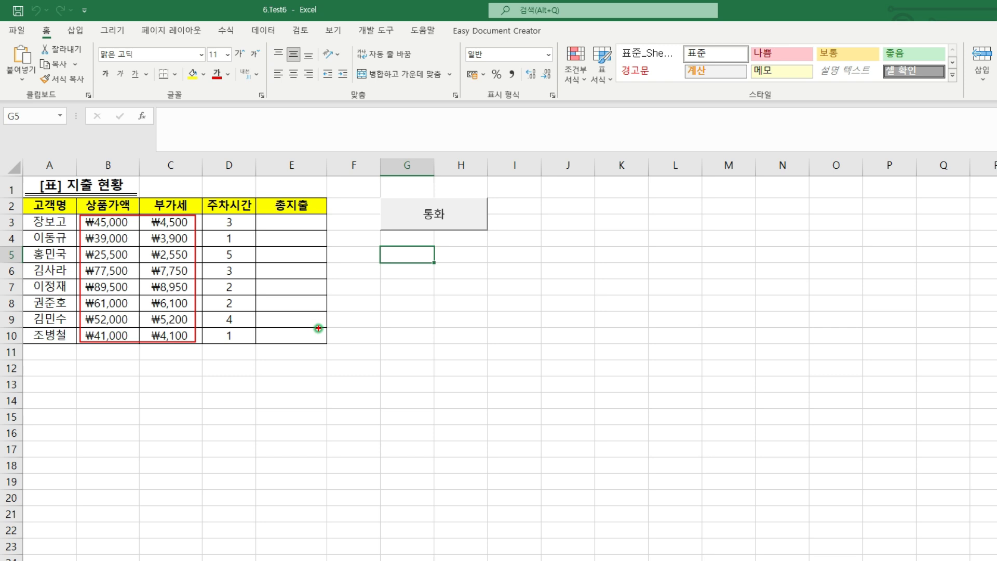
pyautogui.press('Escape')
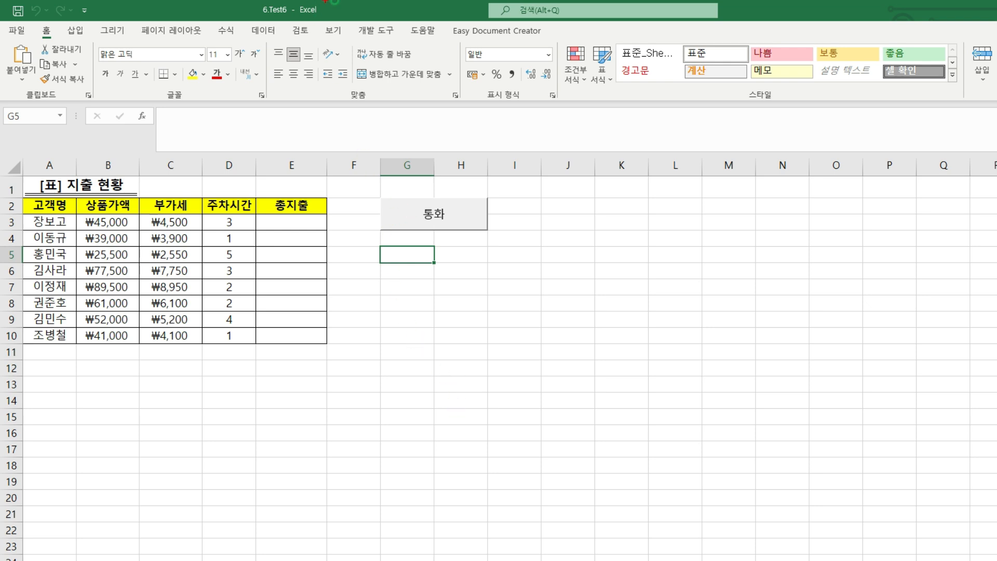
# Start recording a second macro named 총지출, stored in the current workbook
pyautogui.click(374, 30)
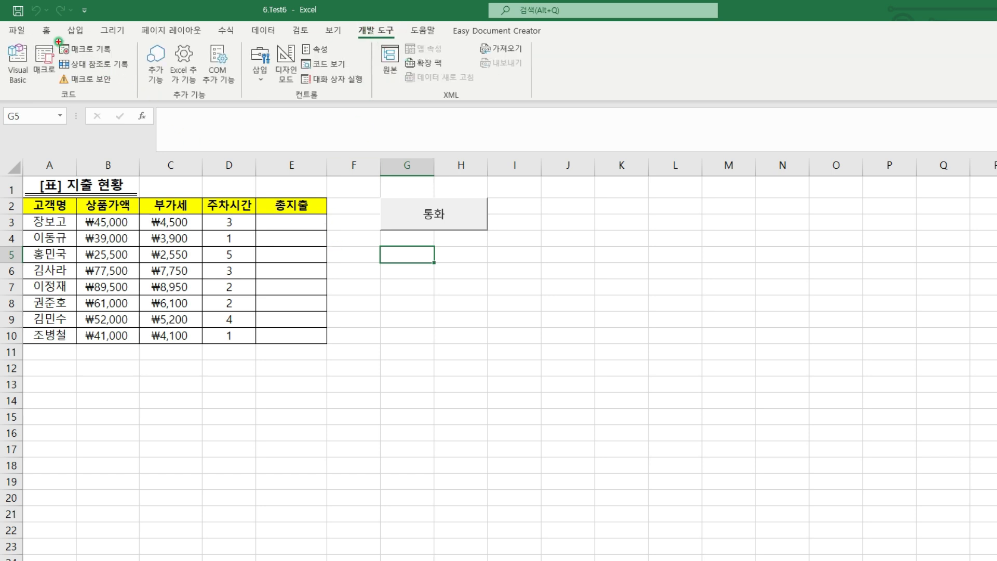
pyautogui.click(92, 52)
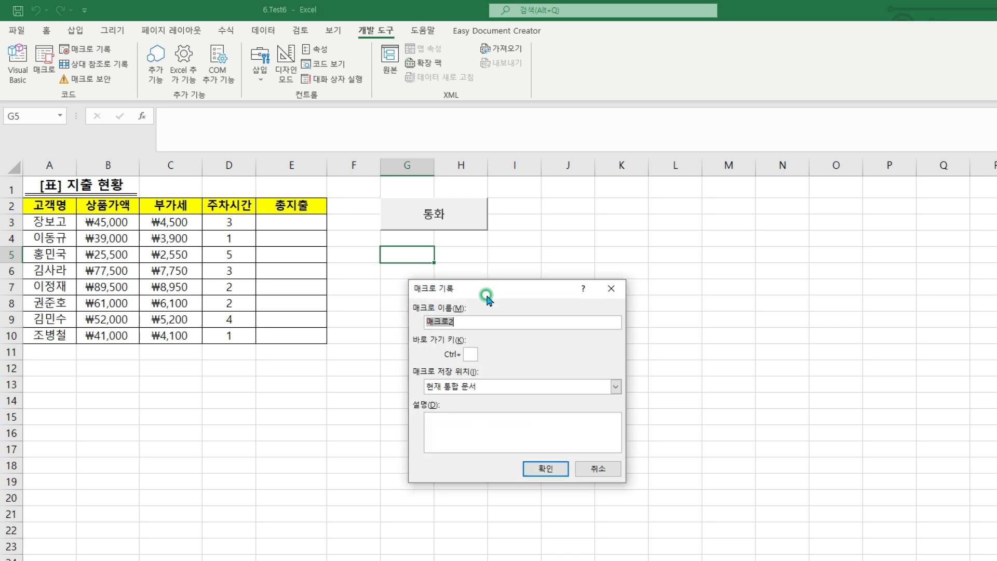
pyautogui.write('총지출')
pyautogui.click(465, 321)
pyautogui.moveTo(409, 298); pyautogui.dragTo(471, 333)
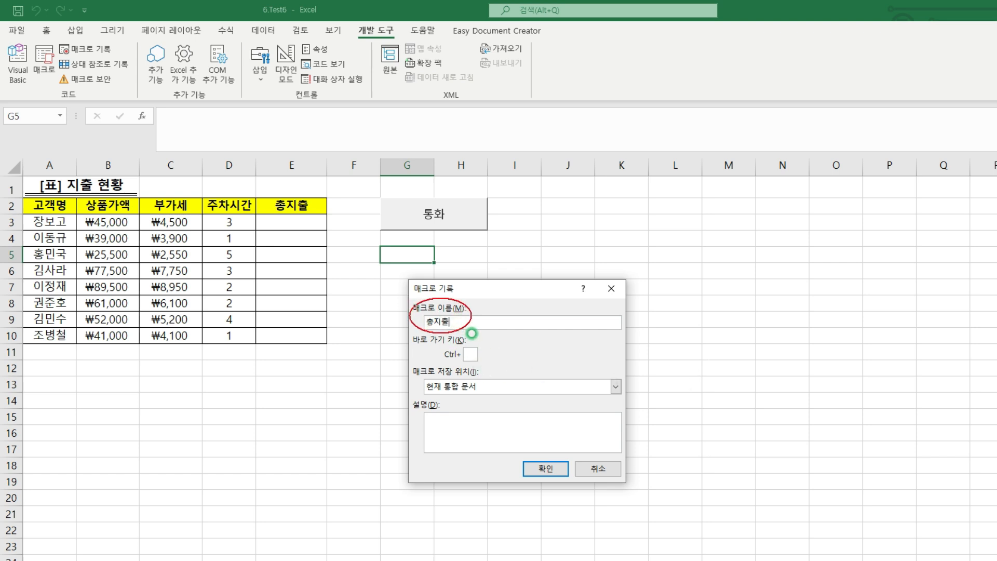
pyautogui.click(555, 468)
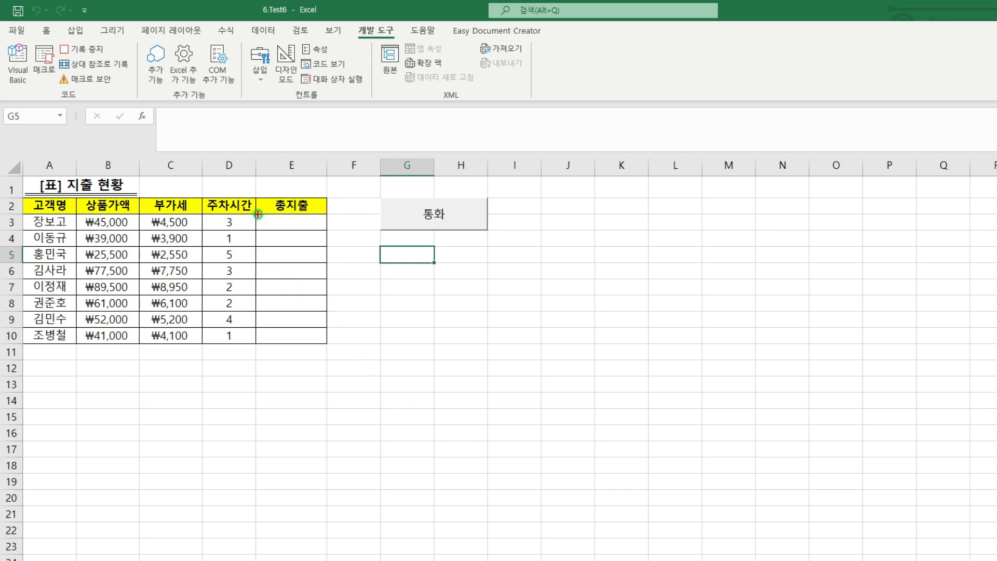
# Enter the formula =B3+C3+(D3*1000) in cell E3 of the 총지출 column
pyautogui.moveTo(258, 214)
pyautogui.mouseDown()
pyautogui.moveTo(327, 318)
pyautogui.moveTo(325, 343)
pyautogui.mouseUp()
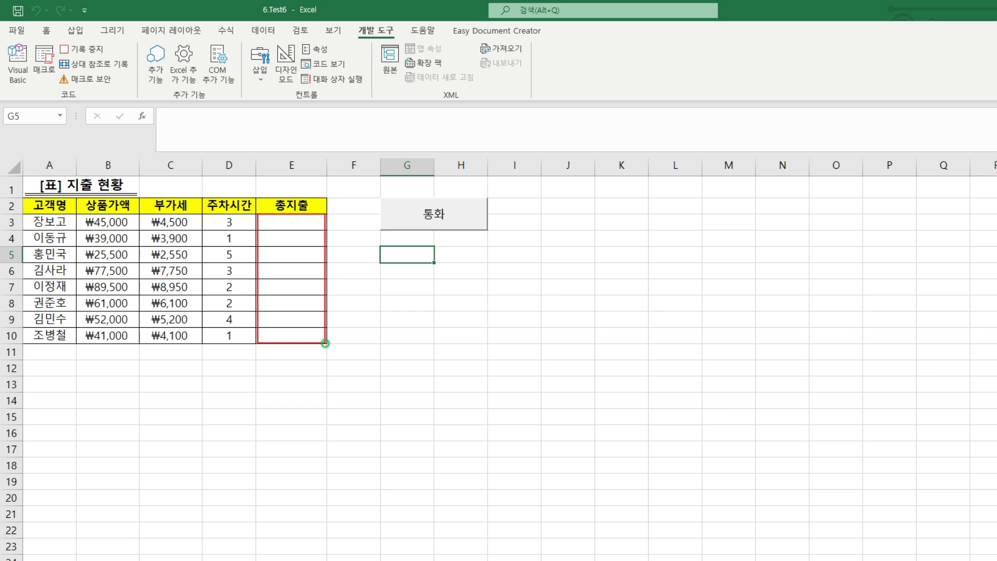
pyautogui.press('Escape')
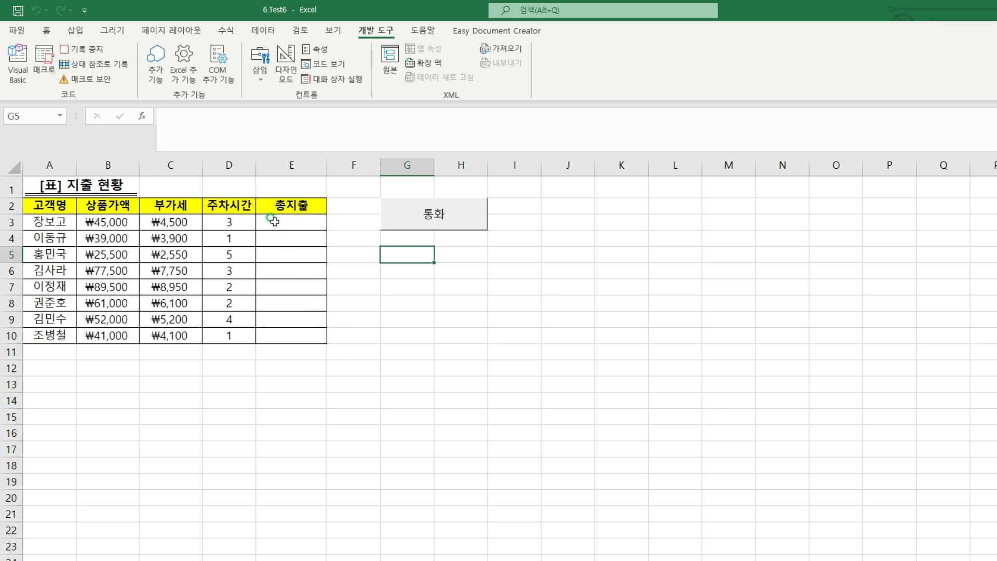
pyautogui.click(273, 221)
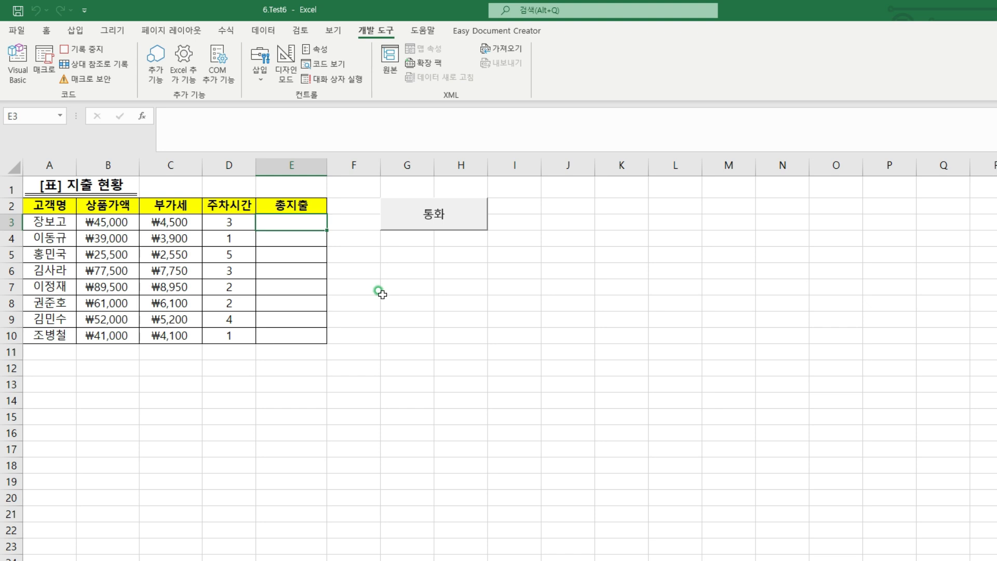
pyautogui.write('=')
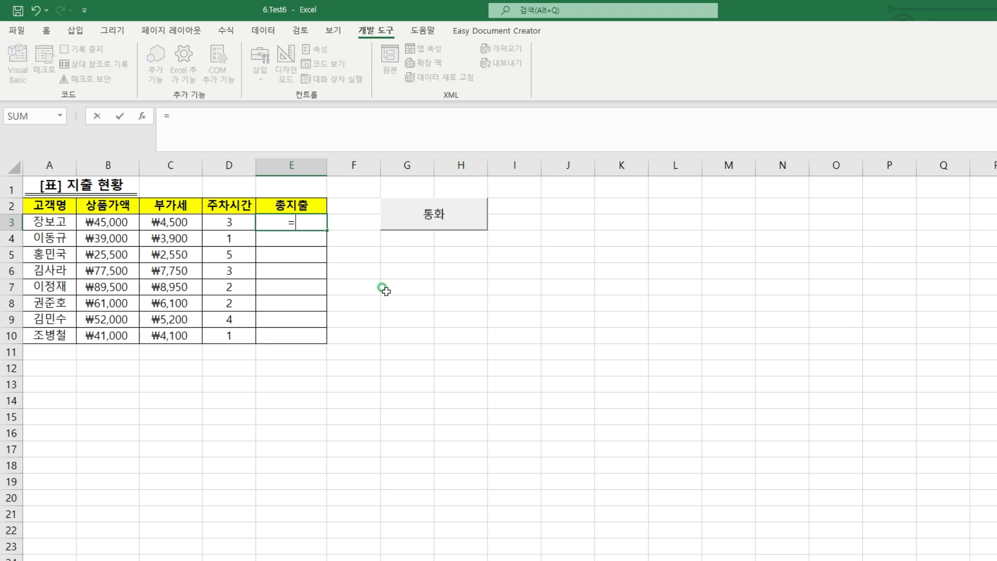
pyautogui.click(116, 219)
pyautogui.write('+')
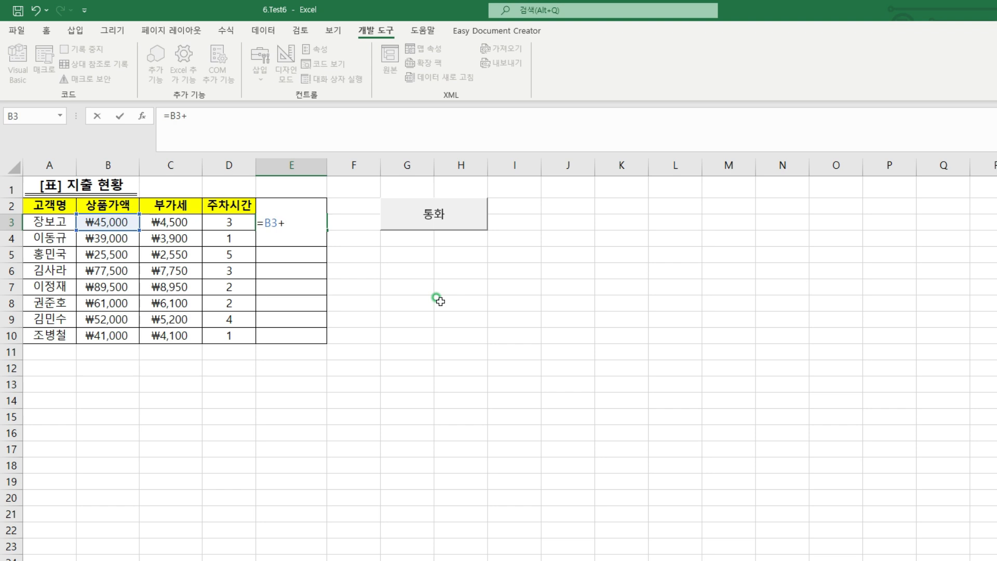
pyautogui.click(171, 221)
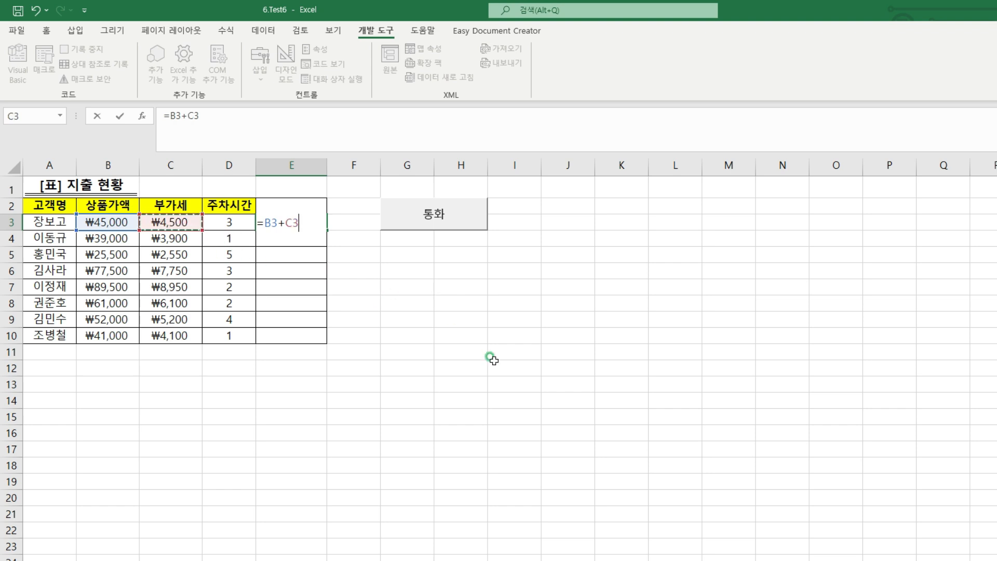
pyautogui.write('+(')
pyautogui.click(229, 222)
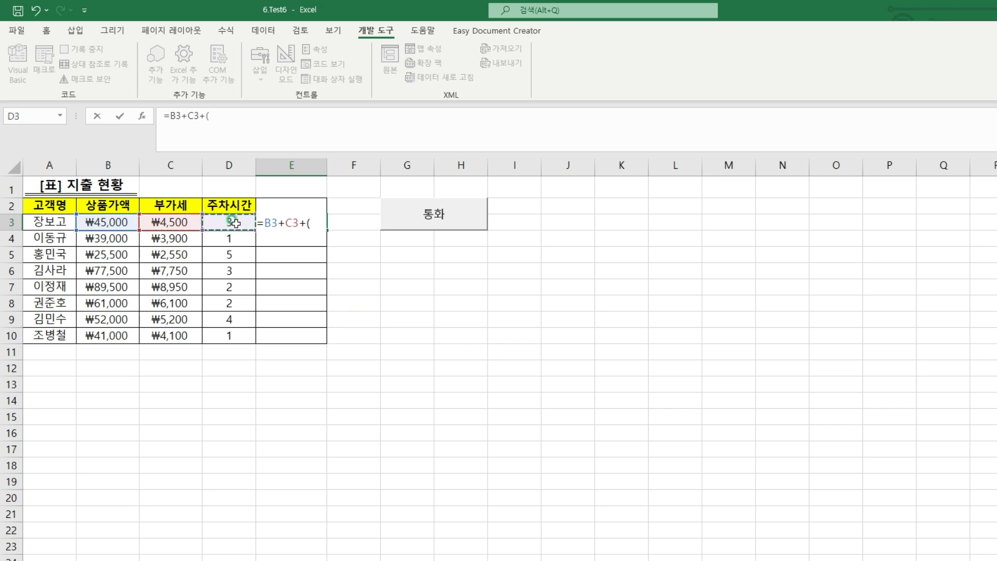
pyautogui.write('*1000')
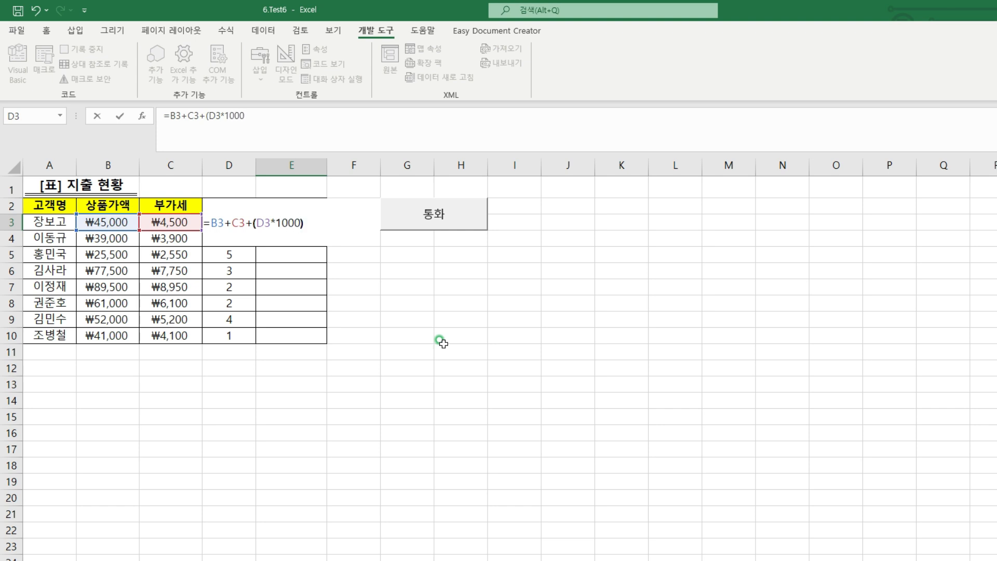
pyautogui.press('Return')
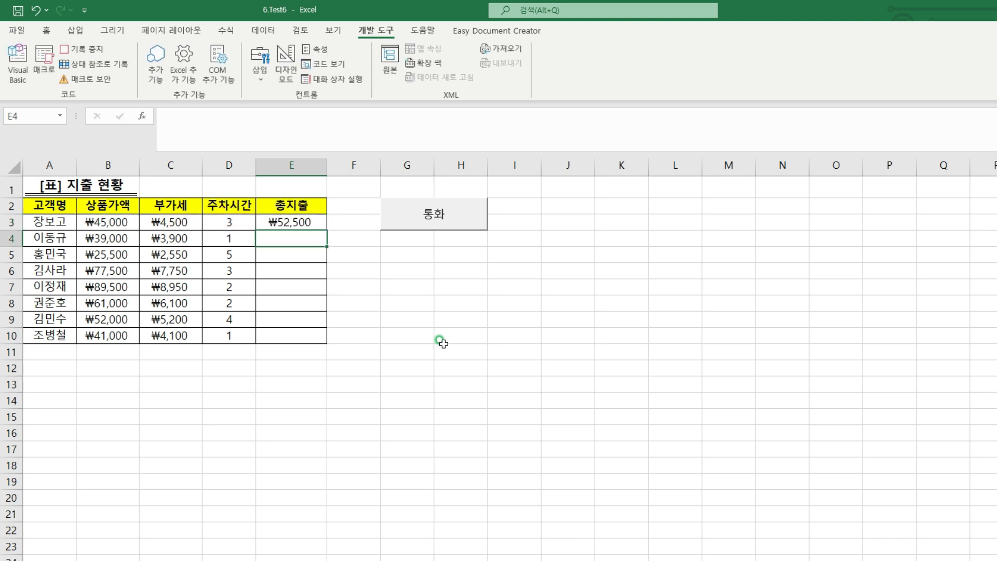
# Fill the E3 formula down to E10 and stop recording the macro
pyautogui.click(305, 218)
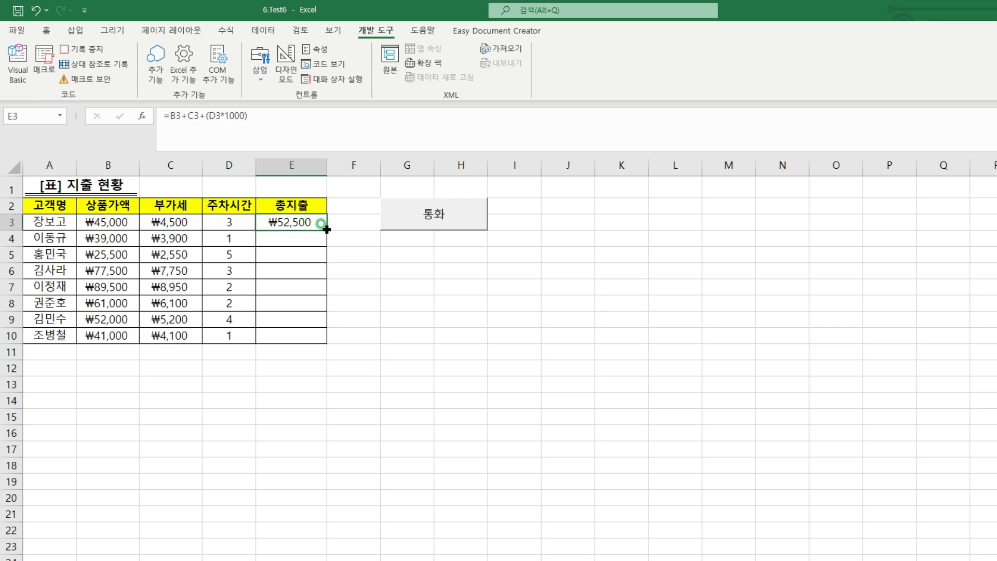
pyautogui.moveTo(326, 230); pyautogui.dragTo(326, 339)
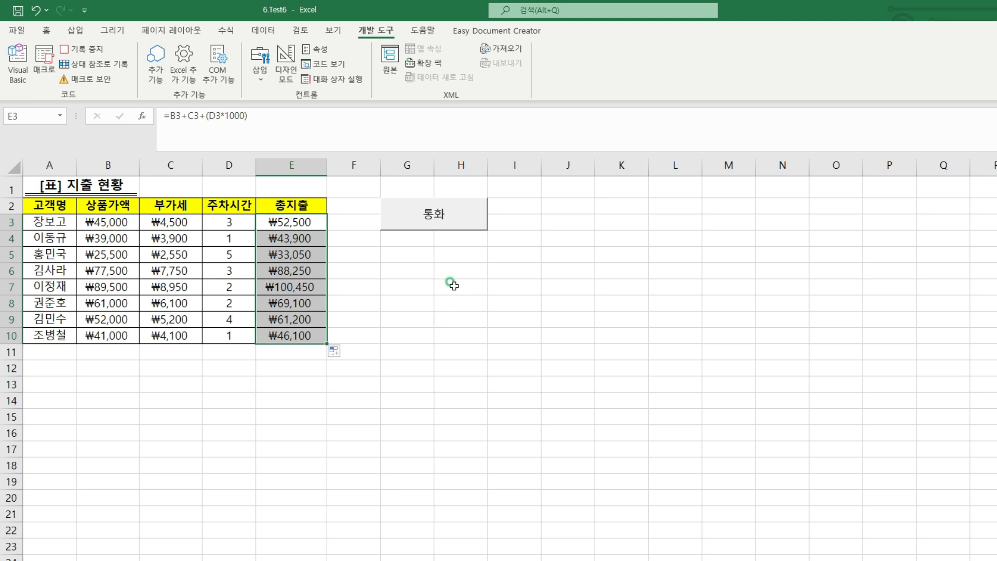
pyautogui.click(420, 265)
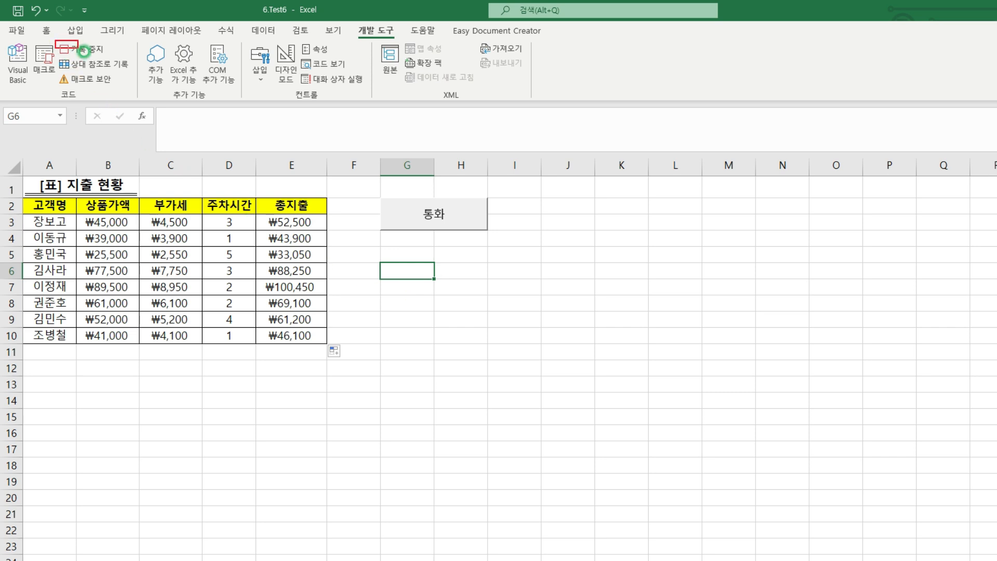
pyautogui.click(86, 49)
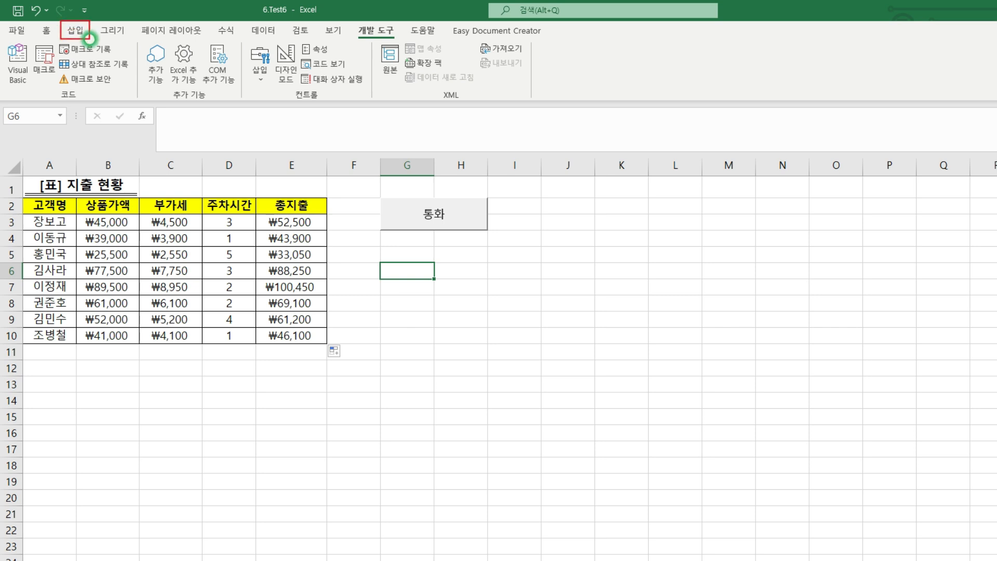
# Insert a trapezoid (사다리꼴) basic shape covering G6:H8 and label it 총지출
pyautogui.click(75, 31)
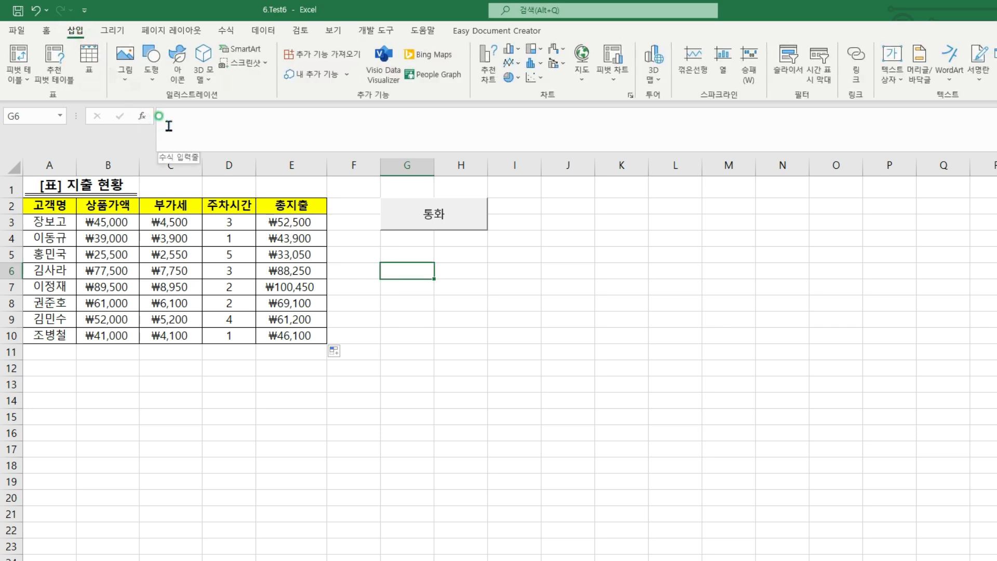
pyautogui.click(151, 70)
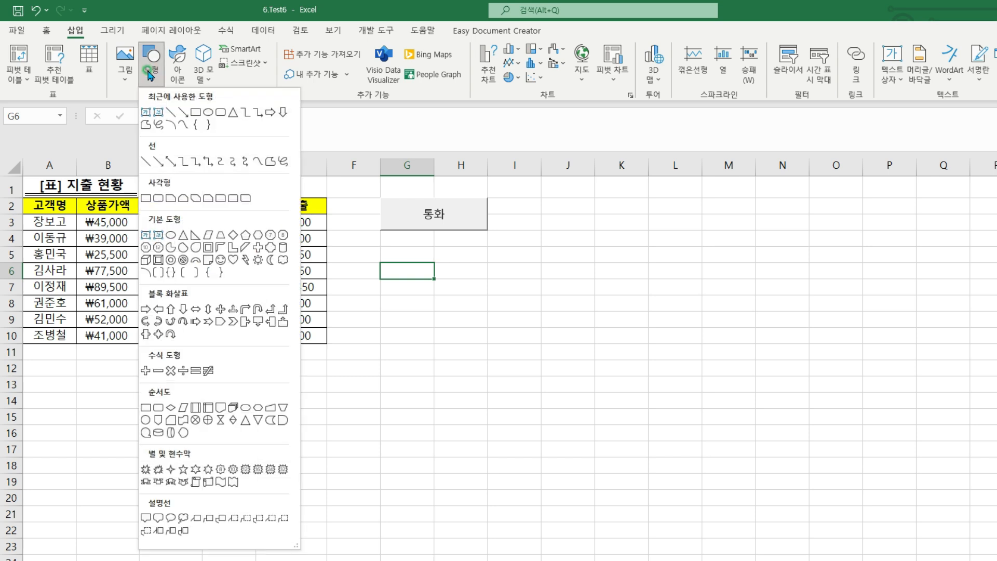
pyautogui.click(221, 235)
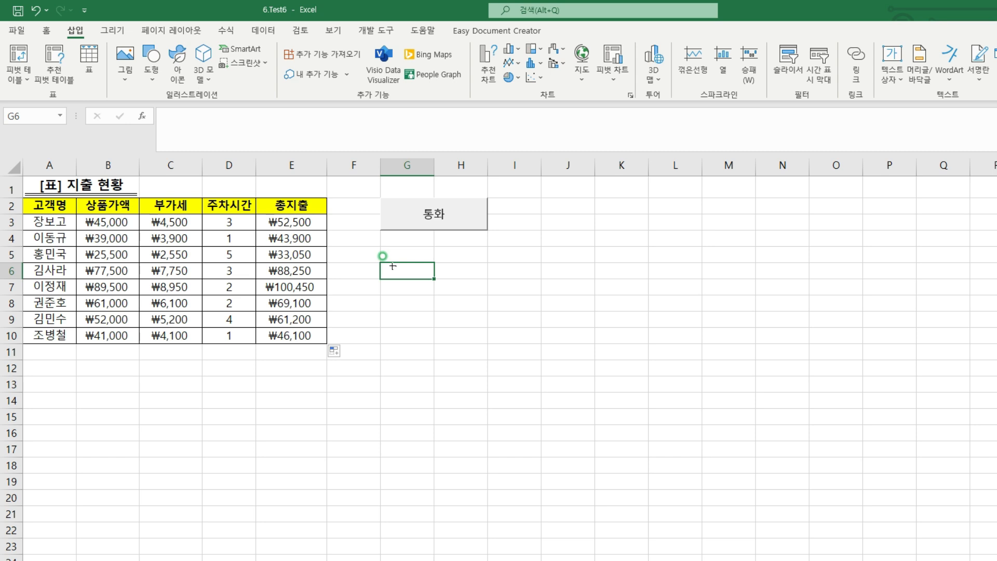
pyautogui.moveTo(393, 266); pyautogui.dragTo(471, 309)
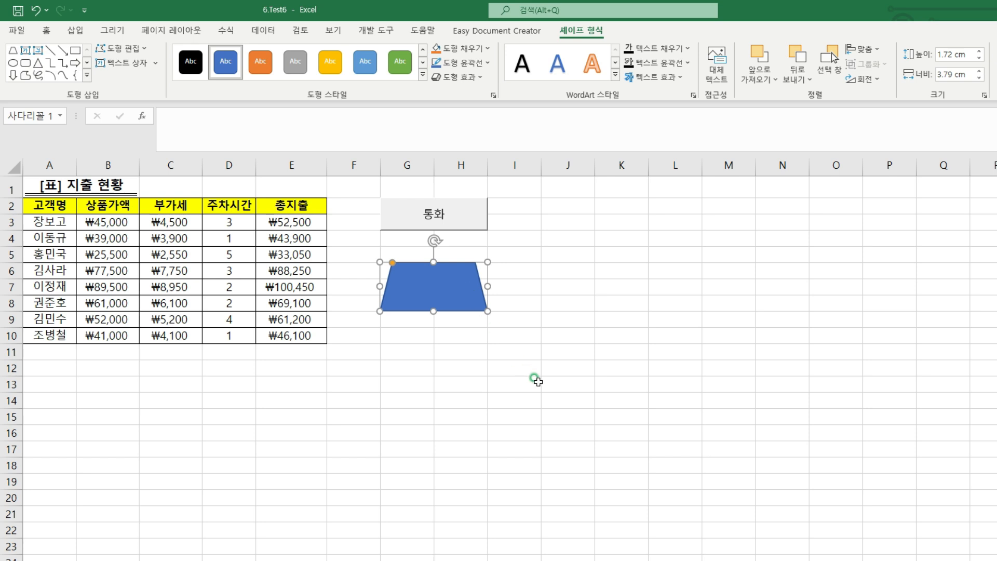
pyautogui.write('총지출')
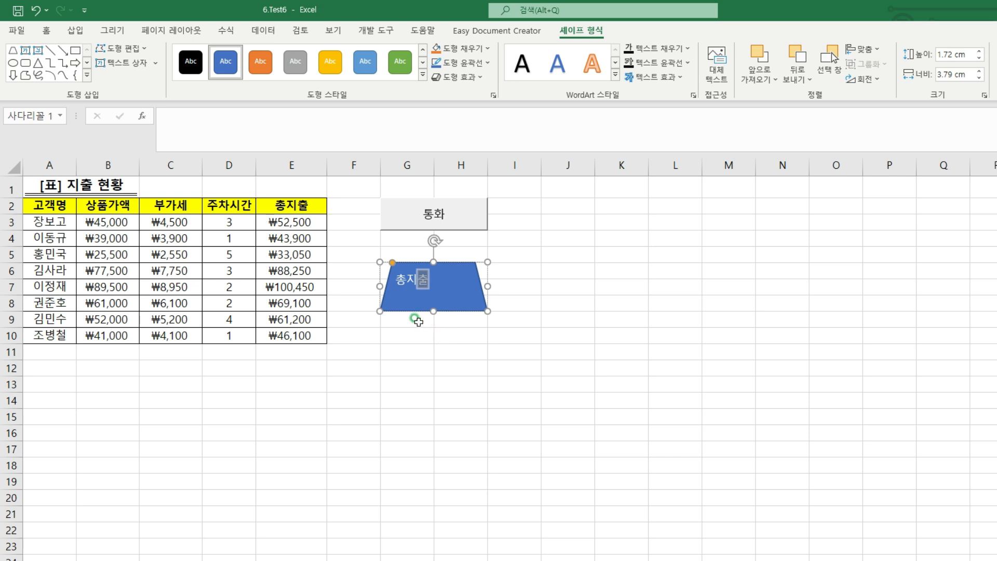
pyautogui.click(454, 320)
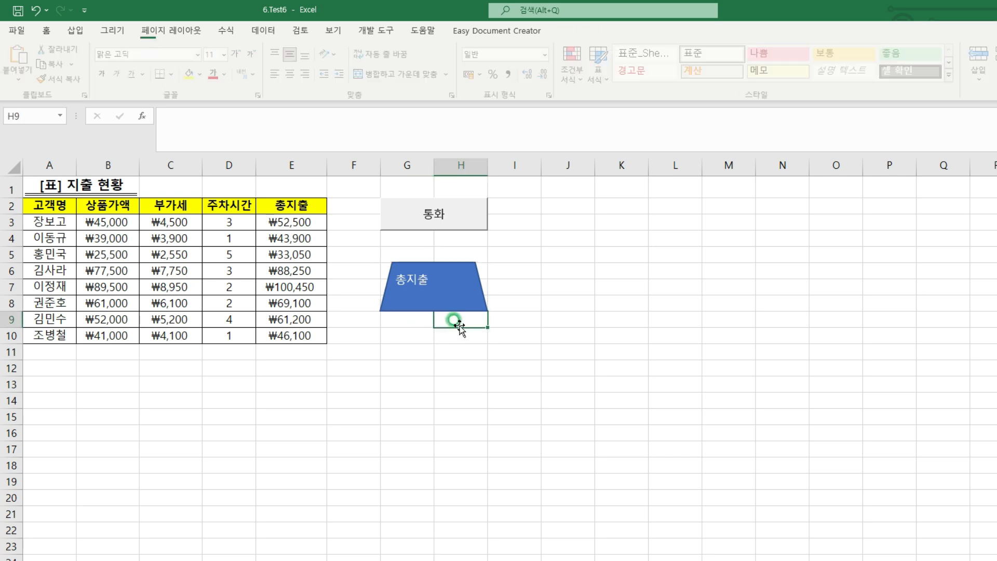
# Assign the 총지출 macro to the trapezoid shape
pyautogui.click(455, 271)
pyautogui.rightClick(458, 275)
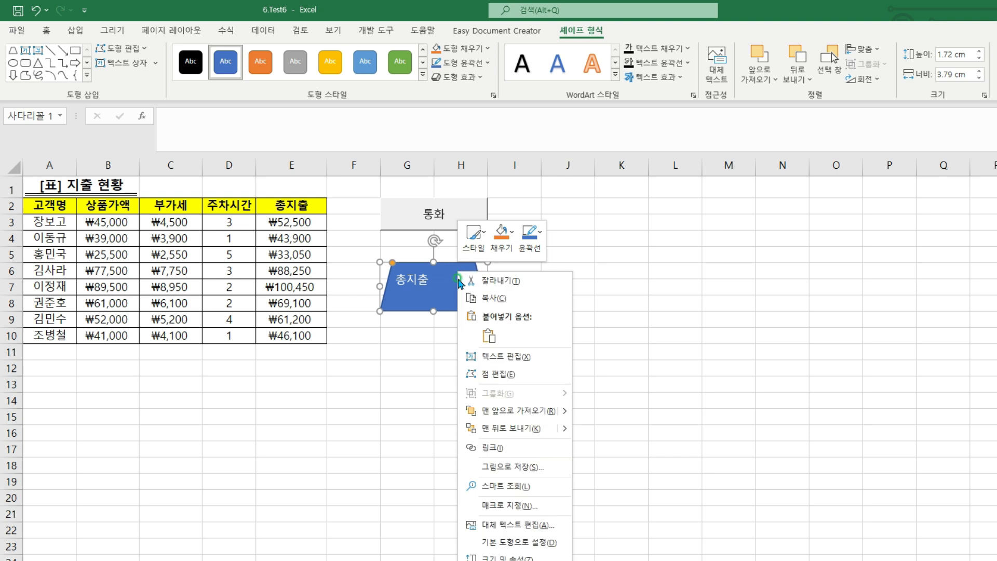
pyautogui.click(474, 504)
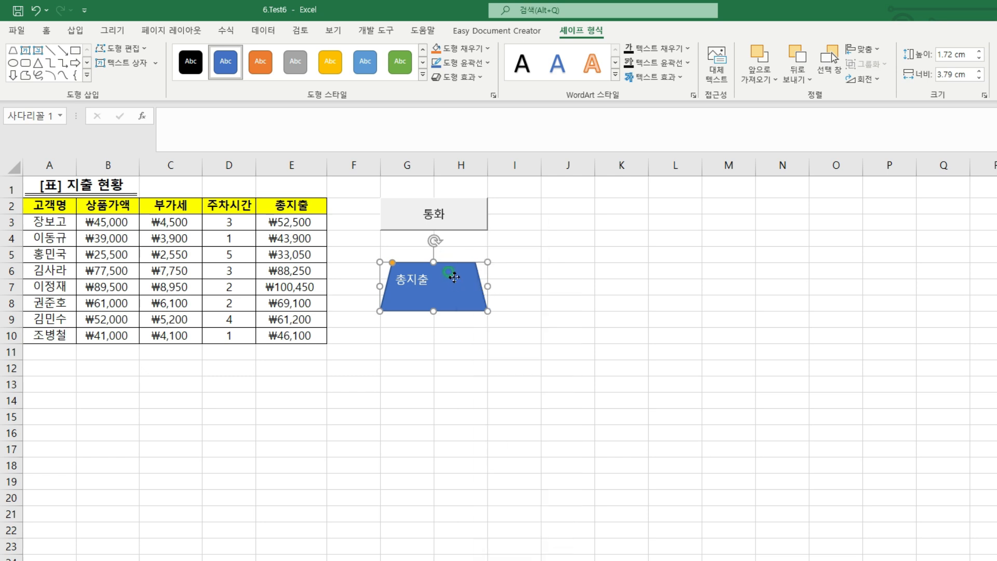
pyautogui.rightClick(456, 280)
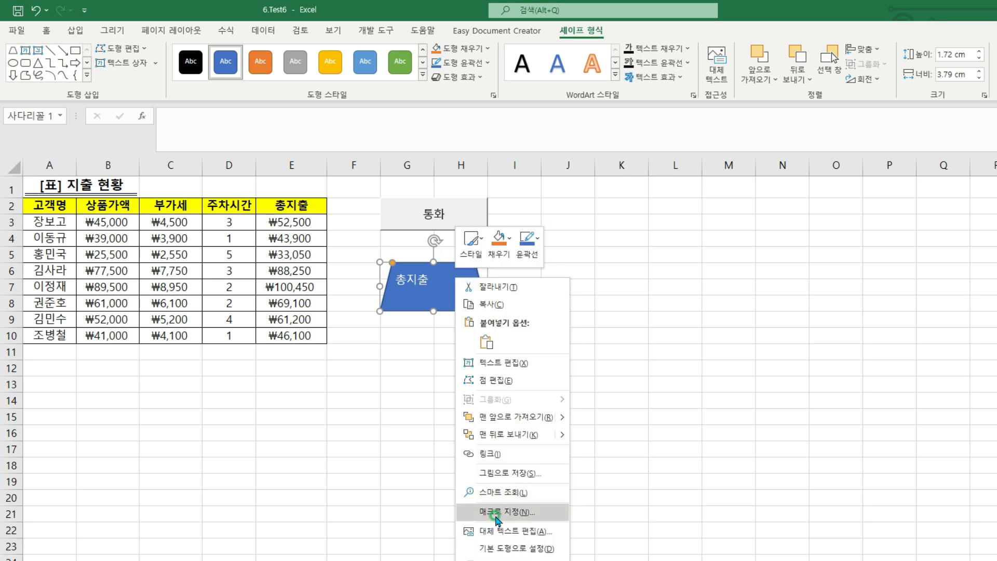
pyautogui.click(495, 518)
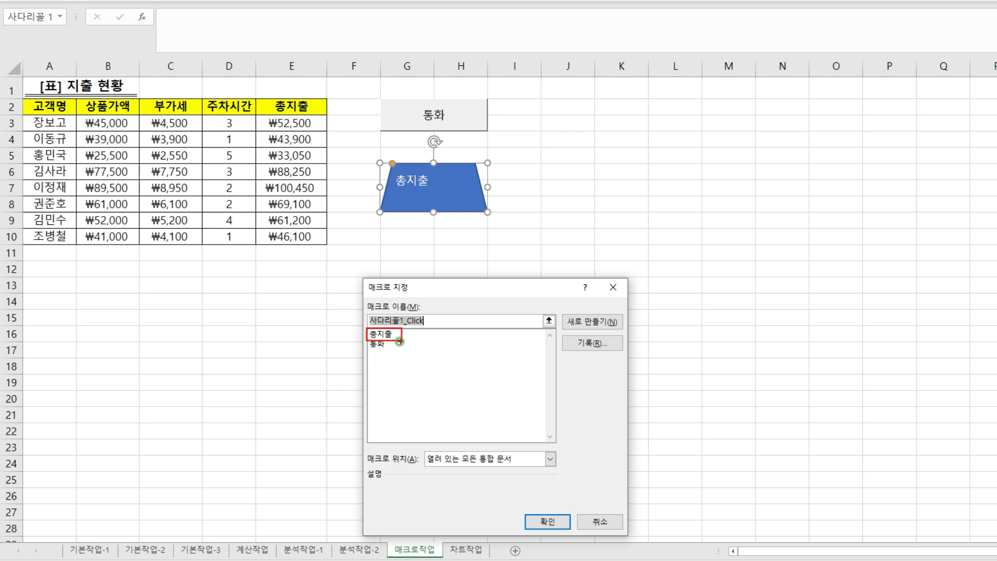
pyautogui.click(380, 335)
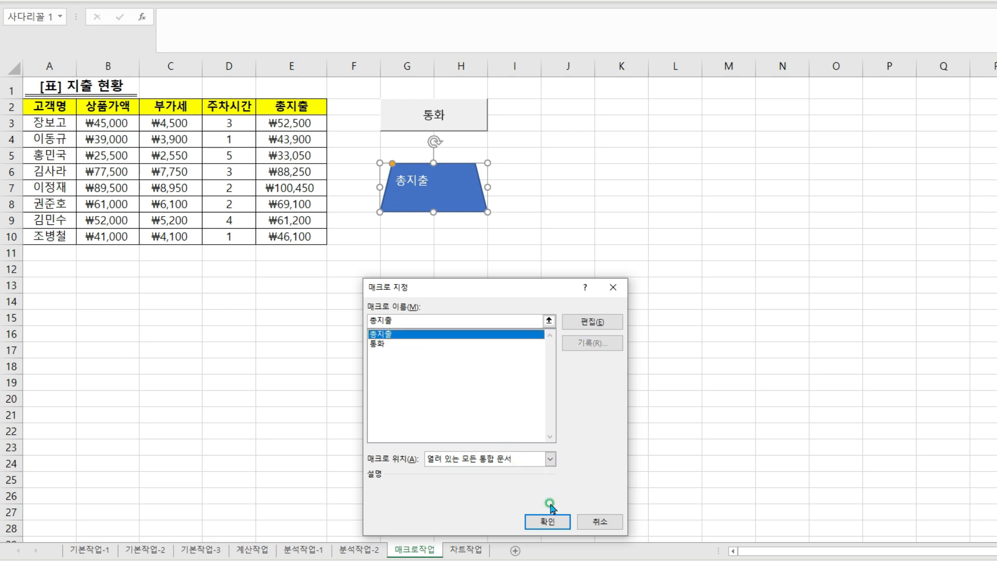
pyautogui.click(551, 521)
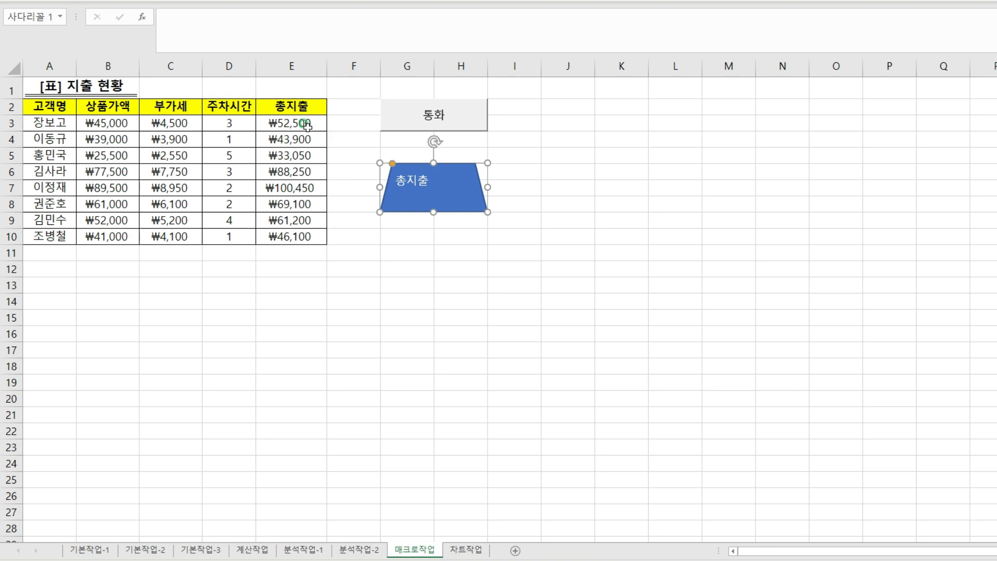
# Clear the totals in E3:E10 and run the 총지출 macro from the trapezoid to test that it refills them
pyautogui.moveTo(306, 124); pyautogui.dragTo(302, 232)
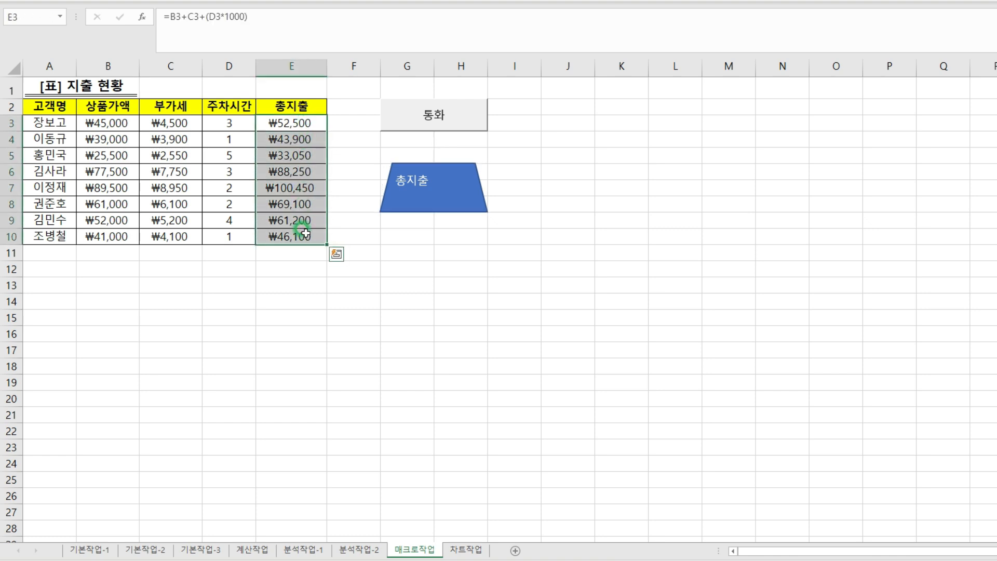
pyautogui.press('Delete')
pyautogui.click(413, 233)
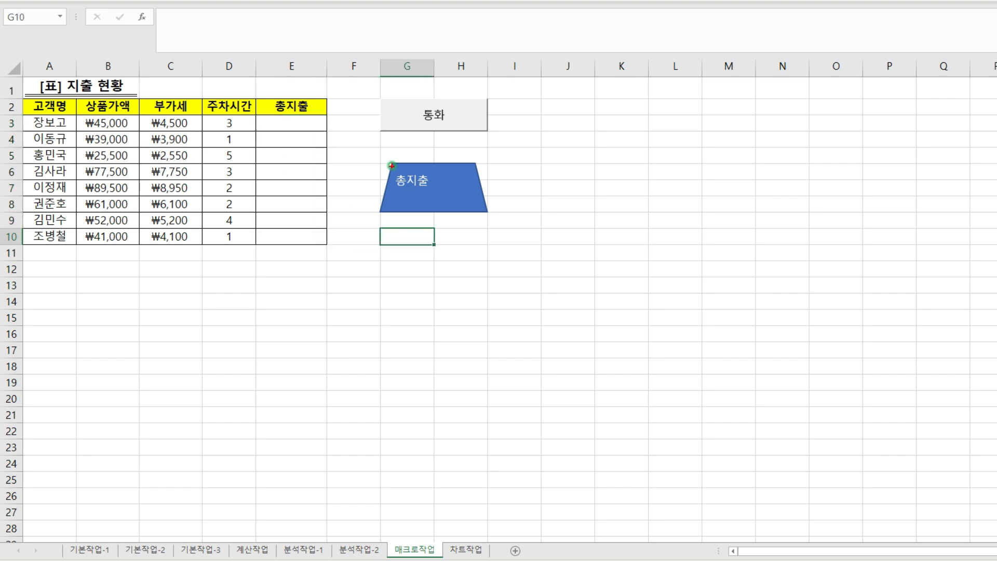
pyautogui.click(443, 200)
pyautogui.moveTo(268, 121); pyautogui.dragTo(322, 243)
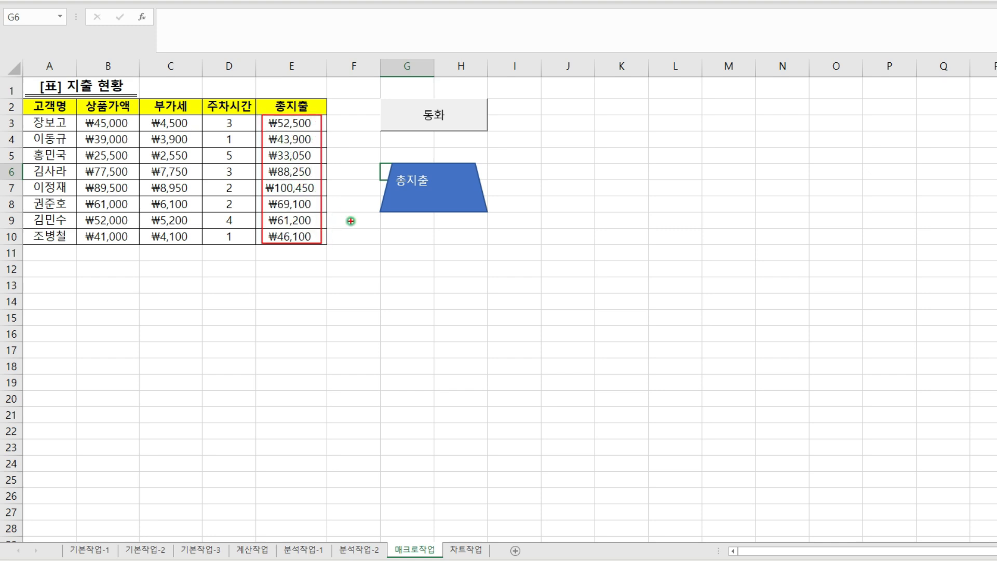
pyautogui.press('Escape')
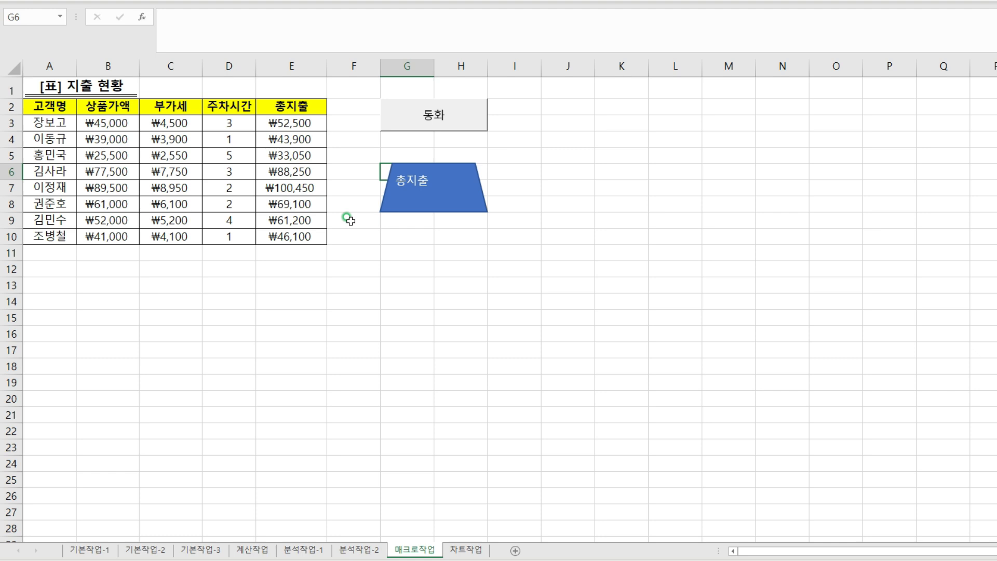
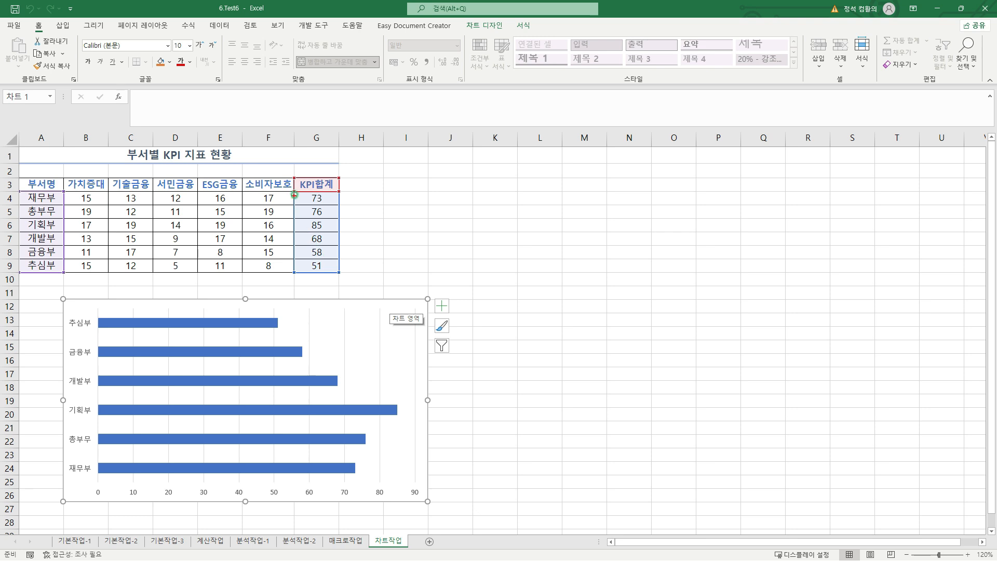
# Change the KPI합계 bar chart on the 차트작업 sheet to a 3-D pie chart (3차원 원형)
pyautogui.moveTo(294, 192); pyautogui.dragTo(339, 273)
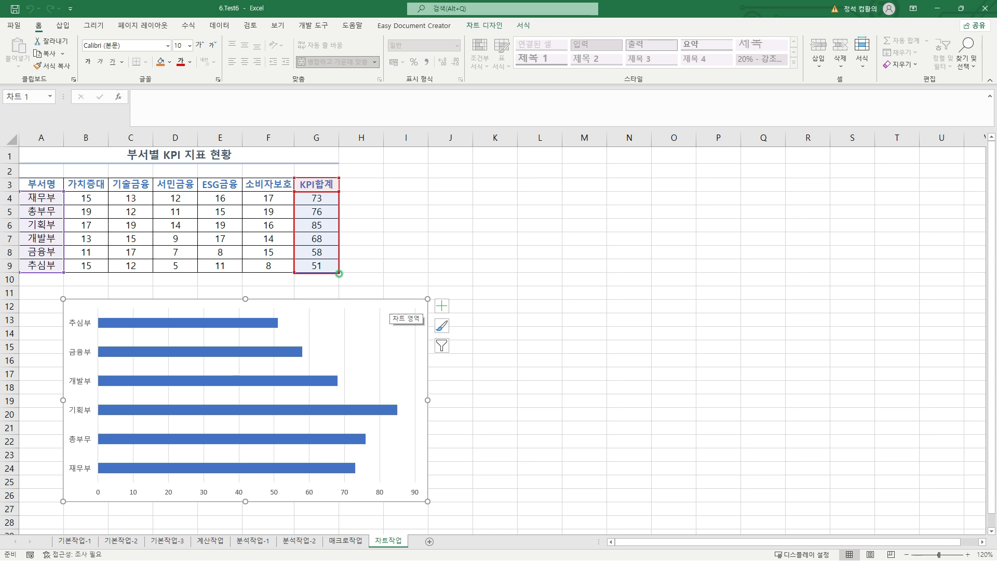
pyautogui.press('Escape')
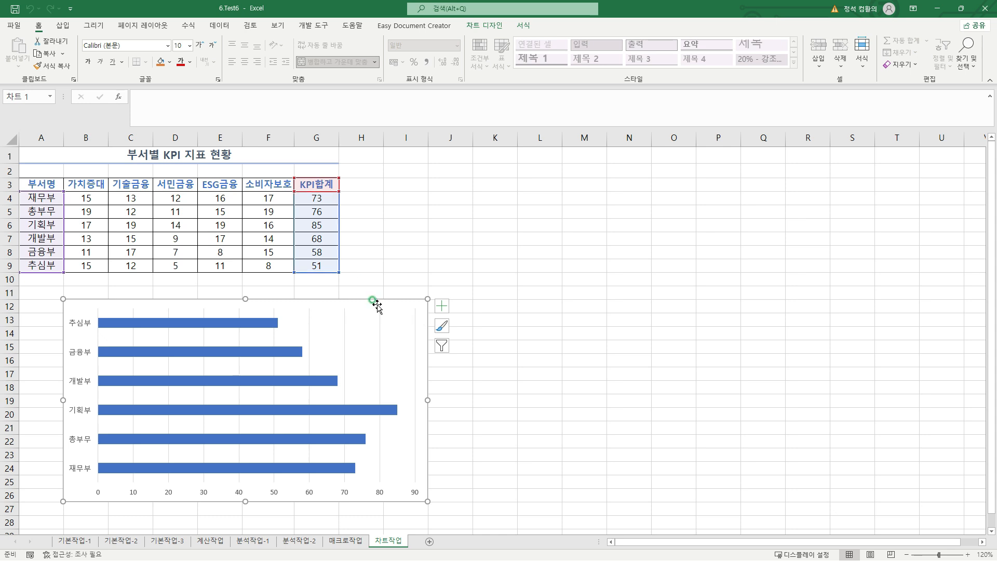
pyautogui.rightClick(378, 304)
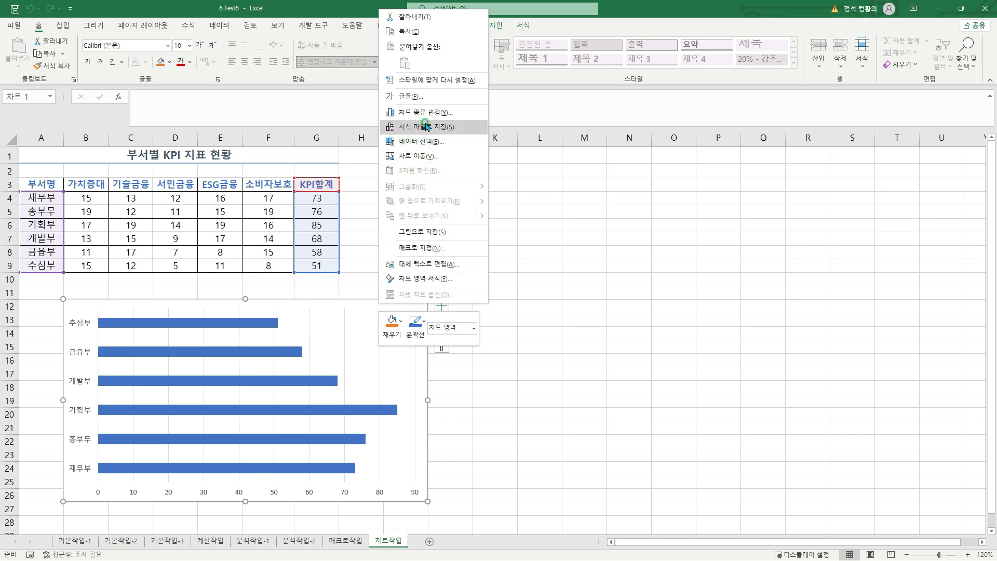
pyautogui.moveTo(383, 106); pyautogui.dragTo(485, 120)
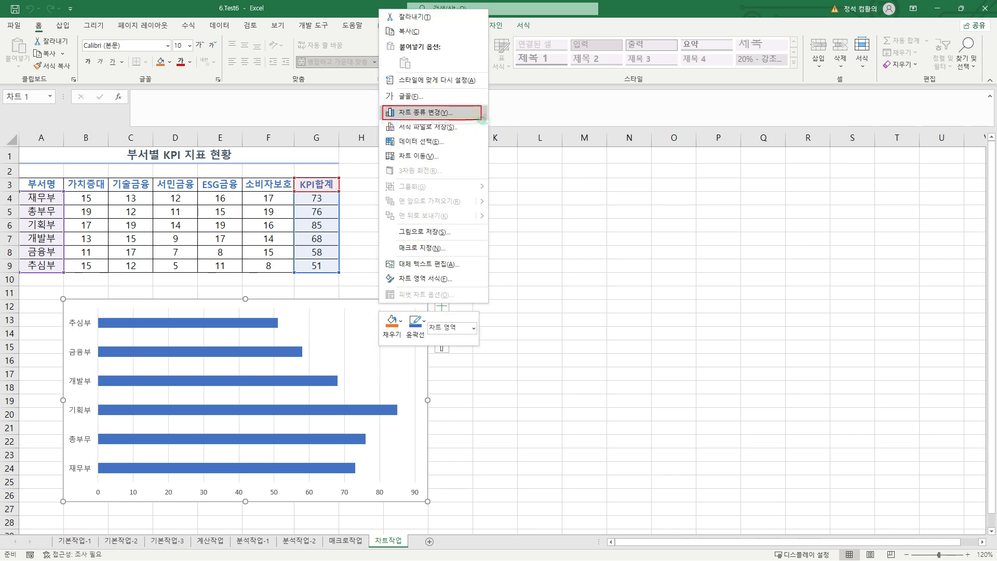
pyautogui.press('Escape')
pyautogui.rightClick(391, 304)
pyautogui.click(421, 111)
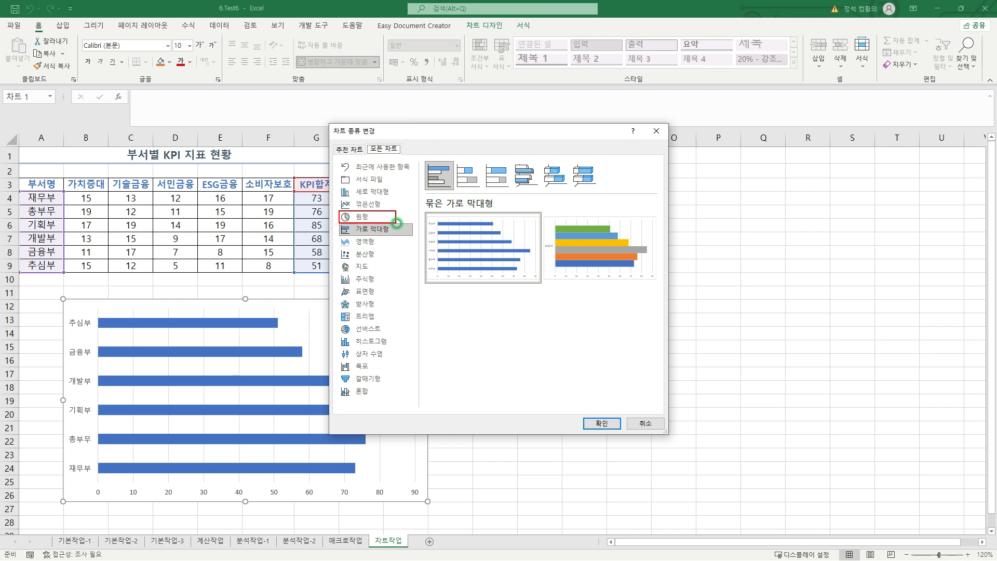
pyautogui.click(363, 217)
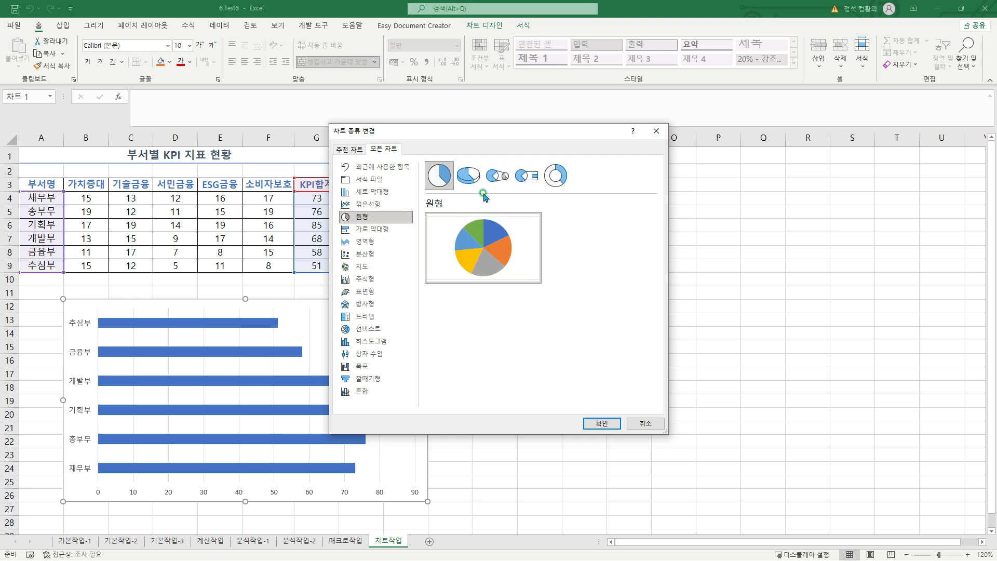
pyautogui.click(466, 186)
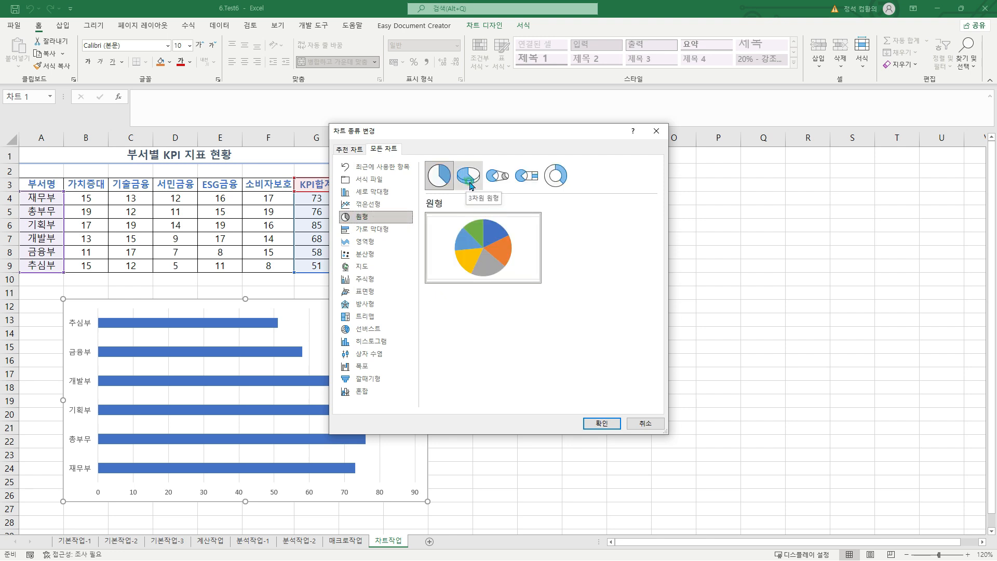
pyautogui.click(470, 184)
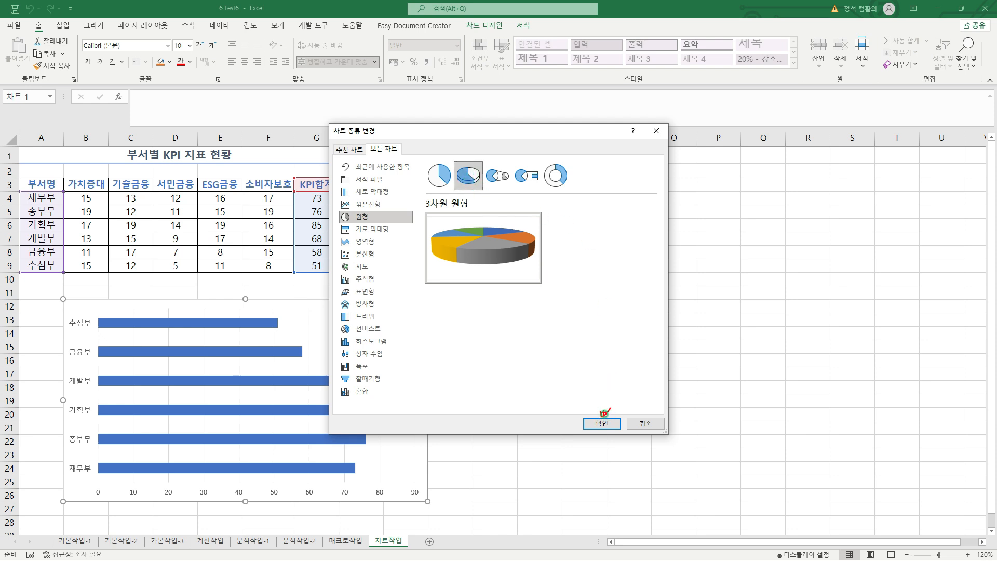
pyautogui.click(601, 424)
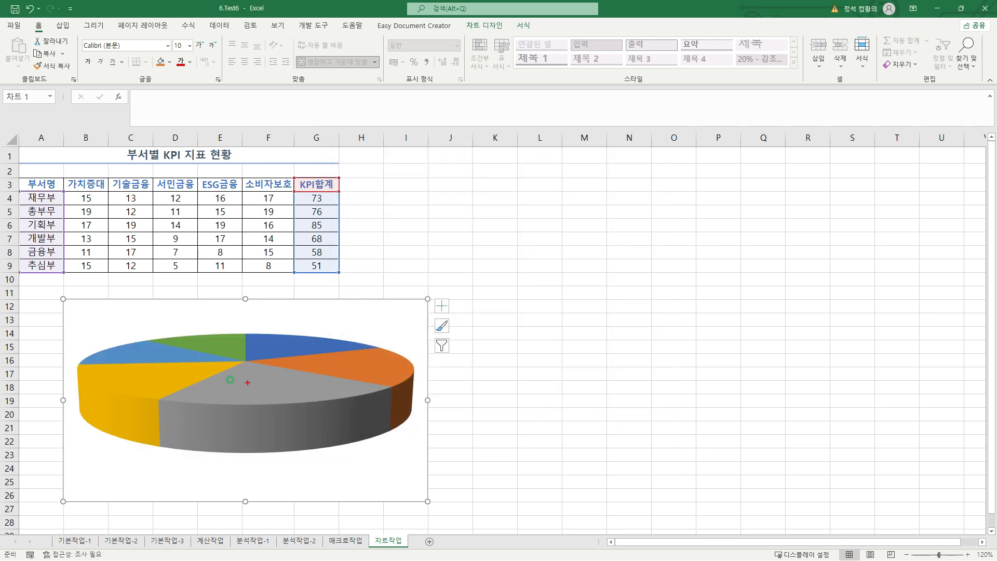
# Add a chart title above the pie chart using the 차트 위 position
pyautogui.moveTo(68, 321); pyautogui.dragTo(429, 459)
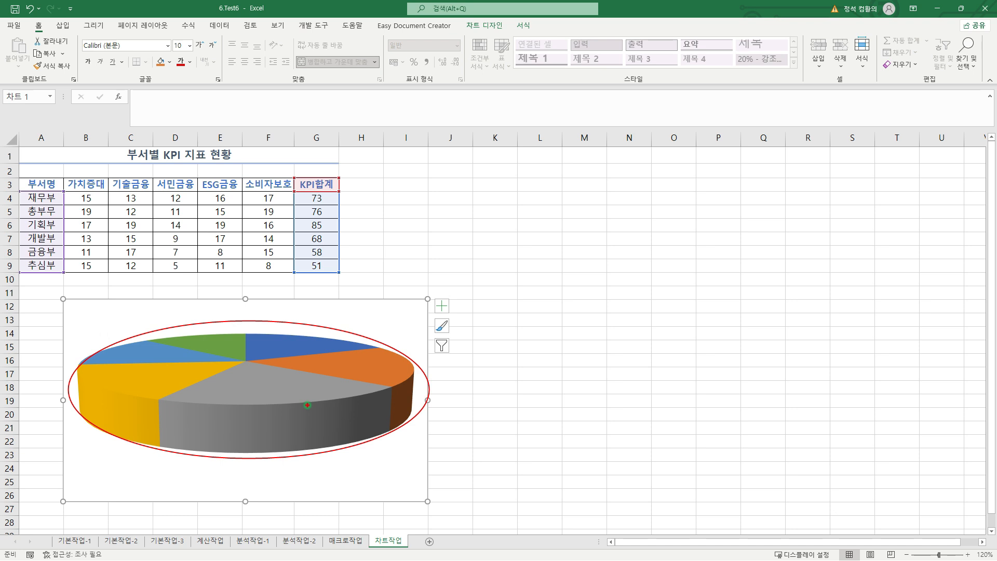
pyautogui.moveTo(306, 404)
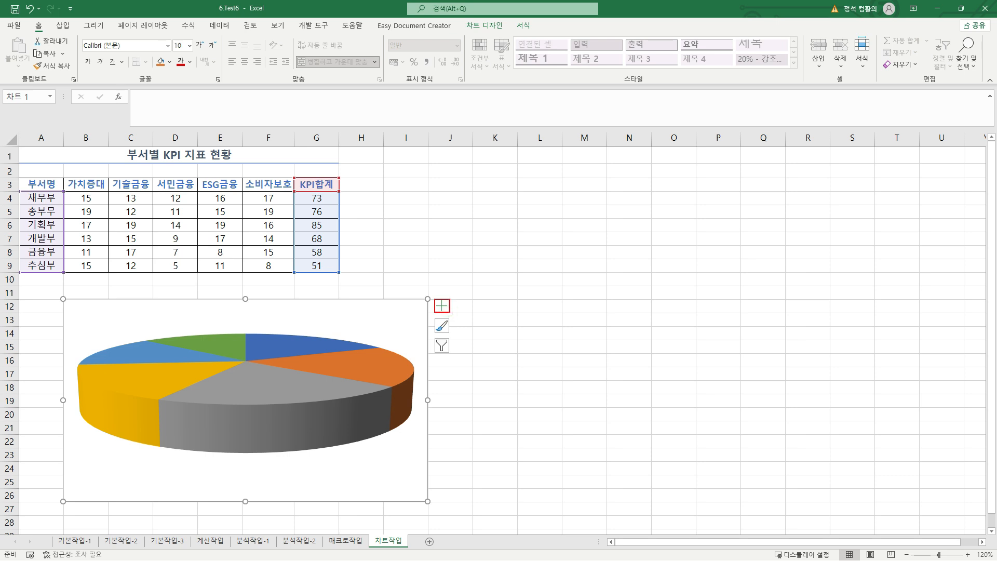
pyautogui.click(442, 307)
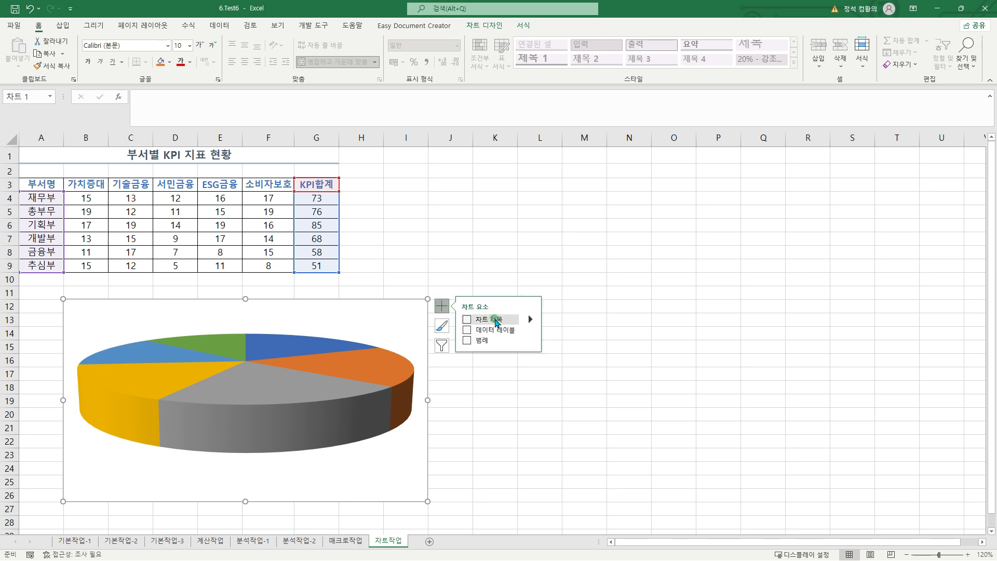
pyautogui.click(530, 319)
pyautogui.click(556, 323)
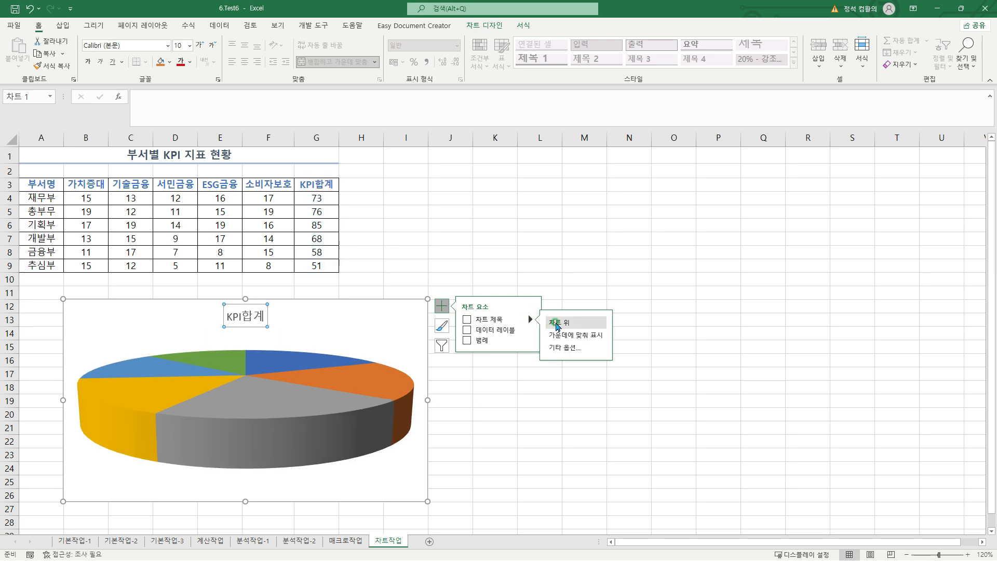
# Link the chart title to cell A1 with the formula =차트작업!$A$1
pyautogui.click(252, 311)
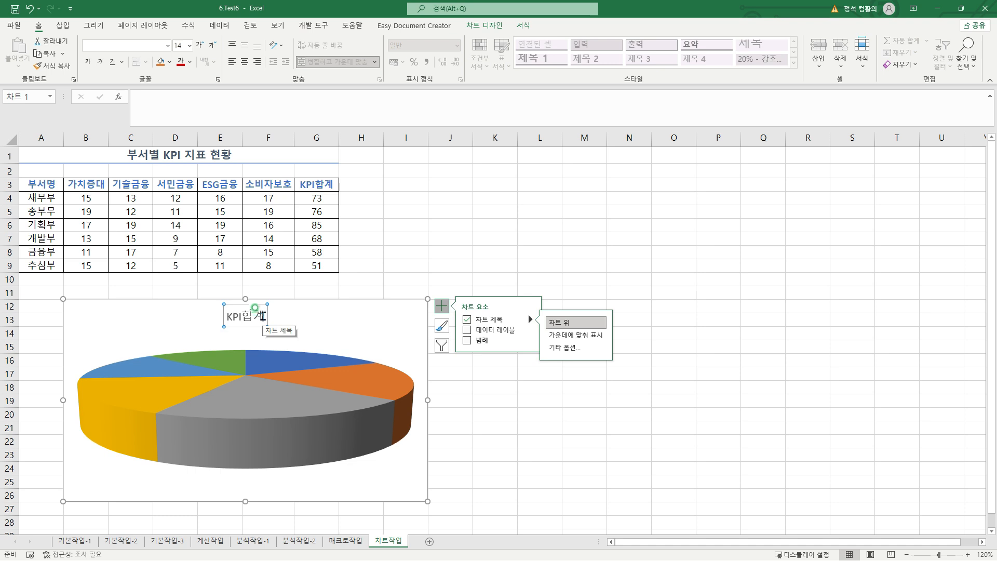
pyautogui.click(262, 315)
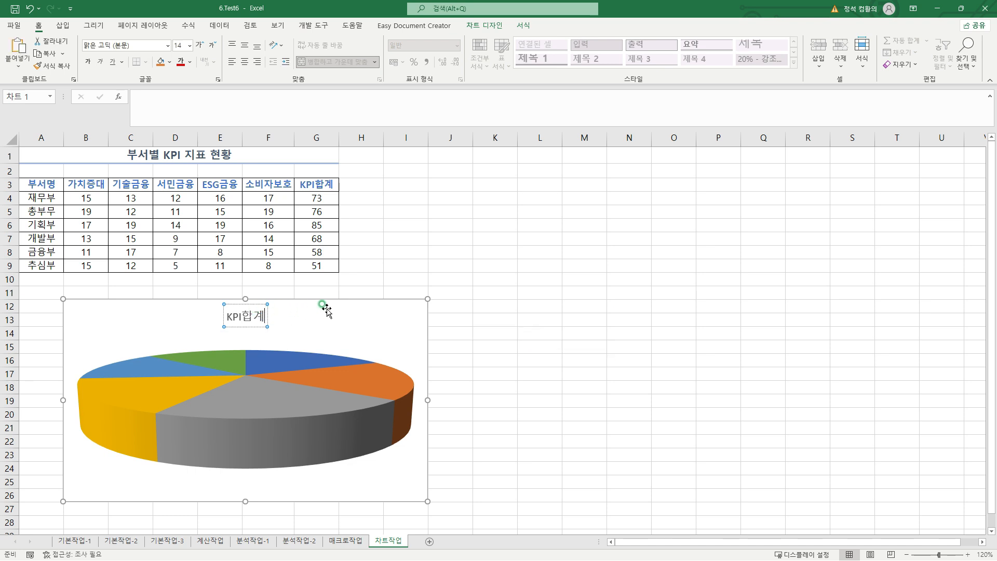
pyautogui.click(249, 301)
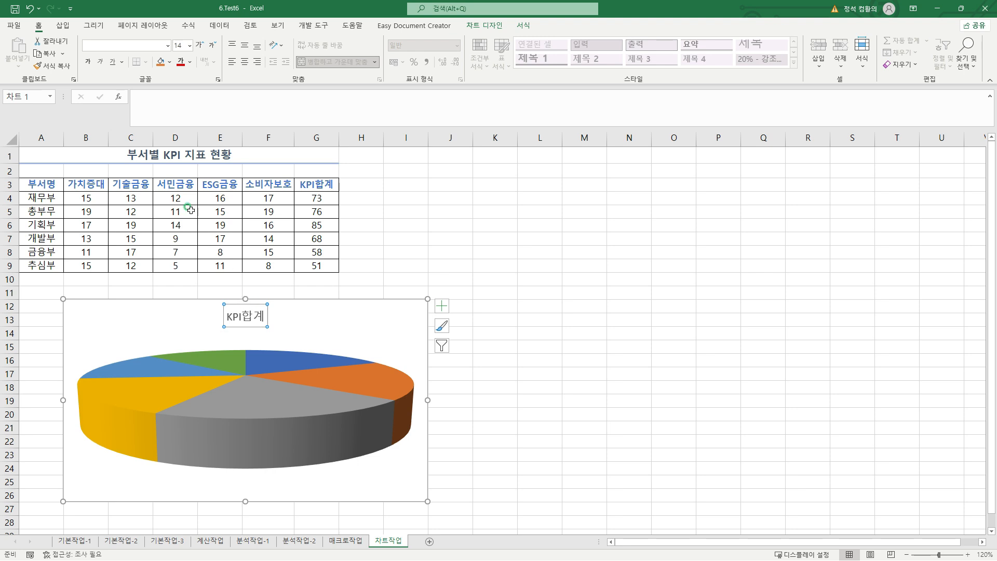
pyautogui.click(161, 115)
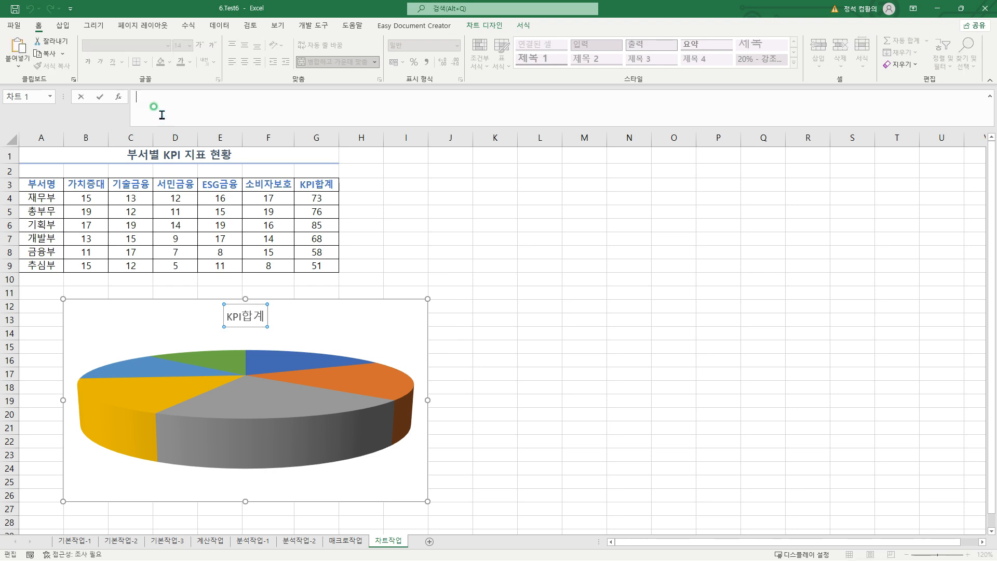
pyautogui.write('=')
pyautogui.click(116, 154)
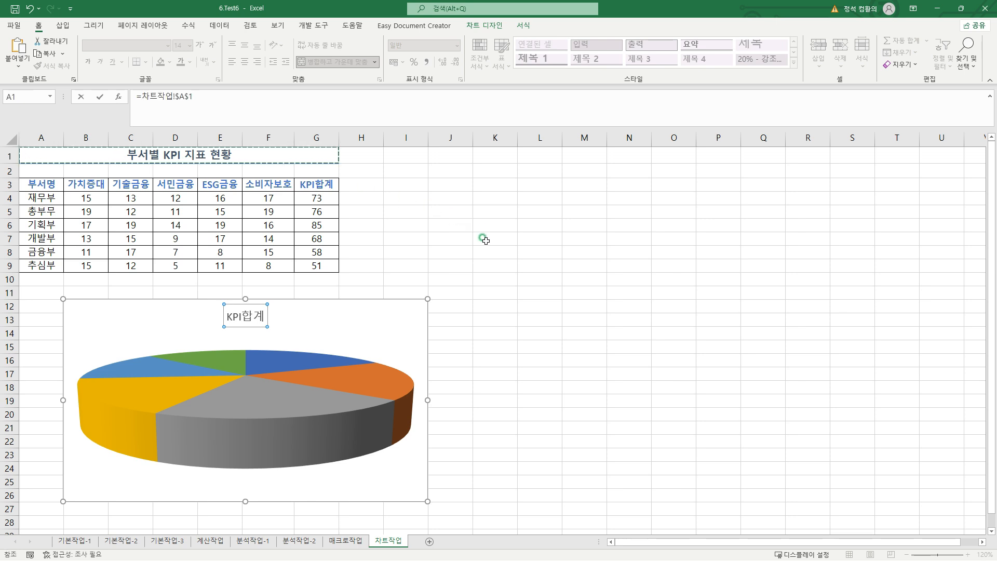
pyautogui.press('Return')
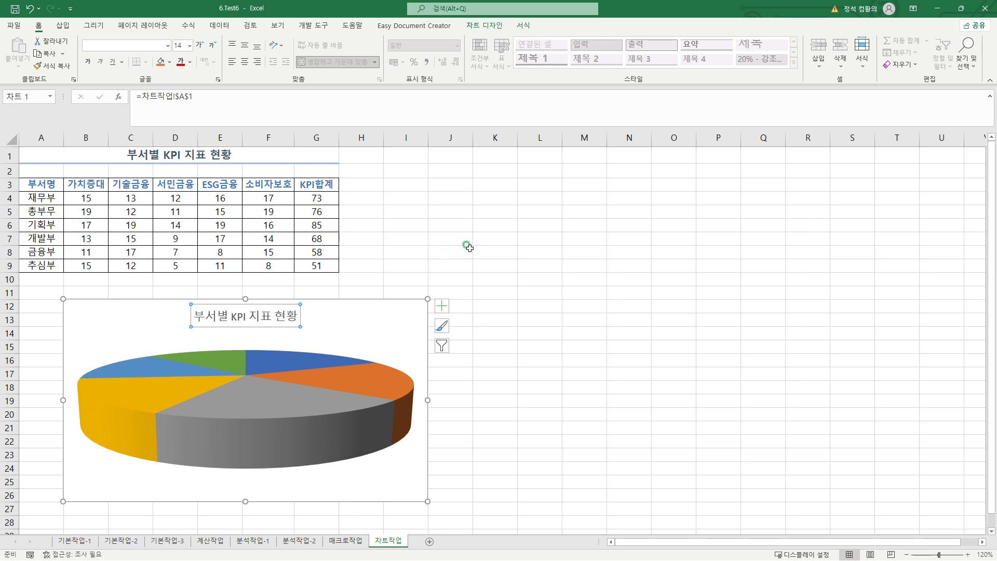
# Apply the 색 윤곽선 - 파랑, 강조 1 shape style to the chart title
pyautogui.click(525, 25)
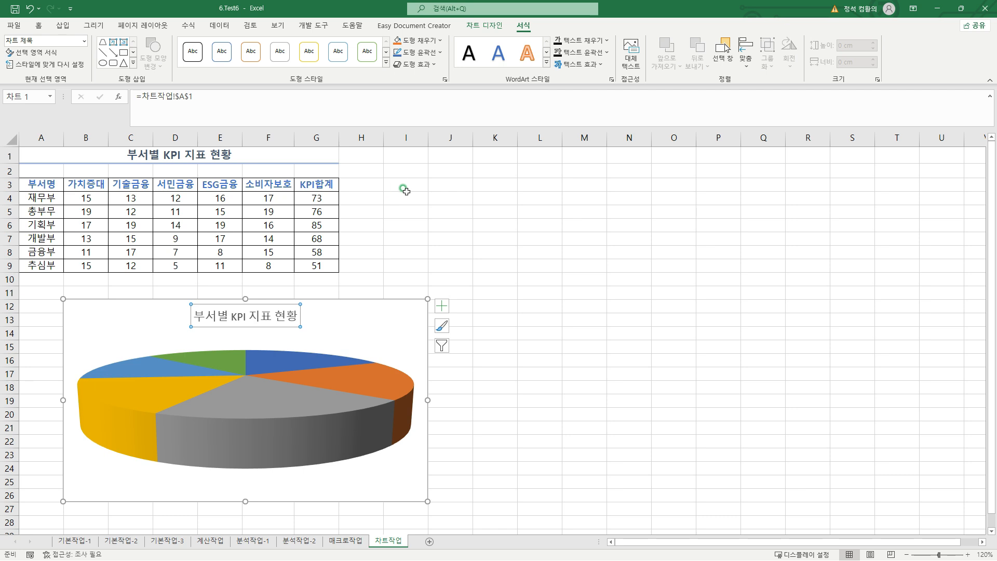
pyautogui.click(386, 63)
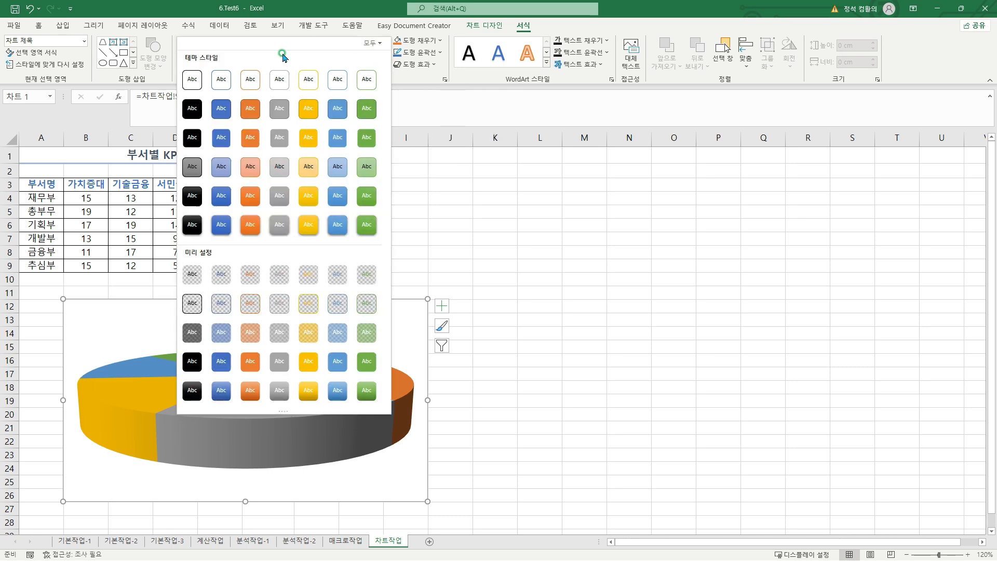
pyautogui.click(222, 75)
pyautogui.click(386, 252)
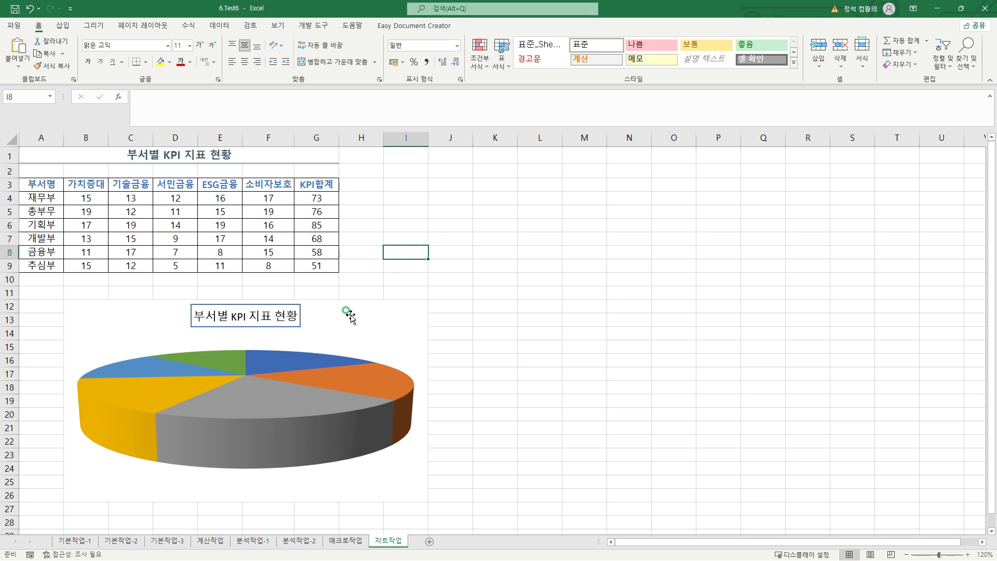
# Set the Y rotation of the pie chart's 3-D rotation (3차원 회전) to 45°
pyautogui.click(287, 362)
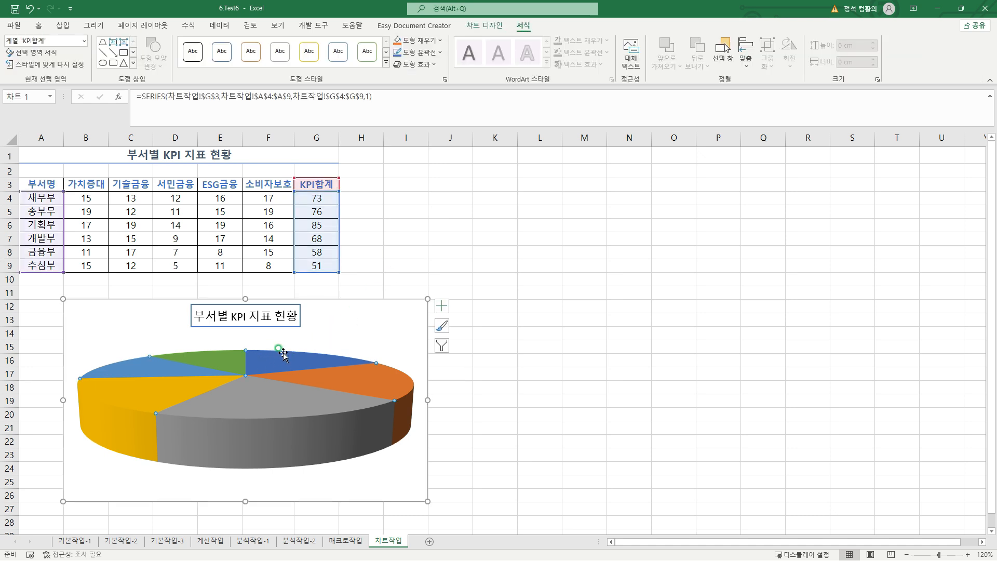
pyautogui.rightClick(283, 355)
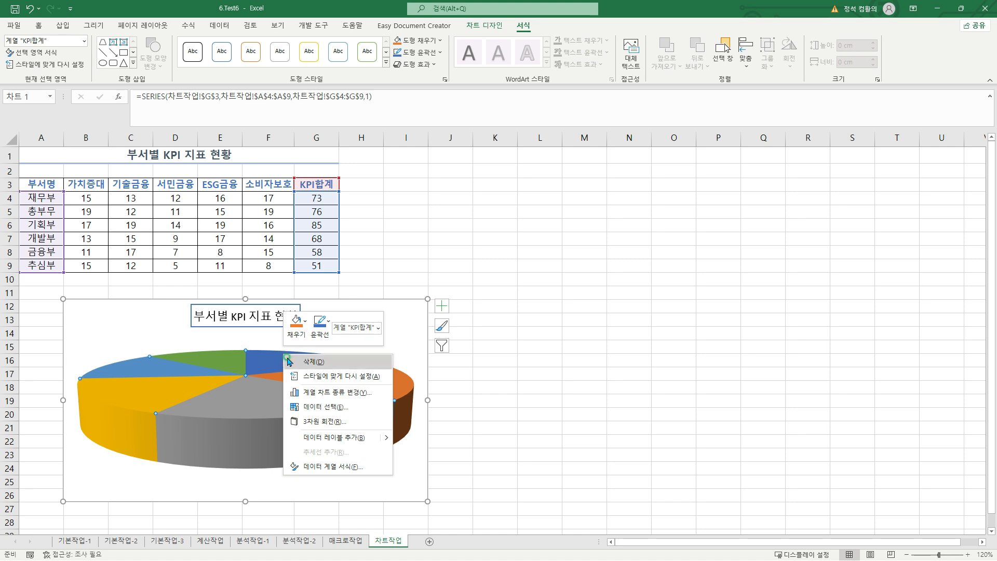
pyautogui.click(338, 421)
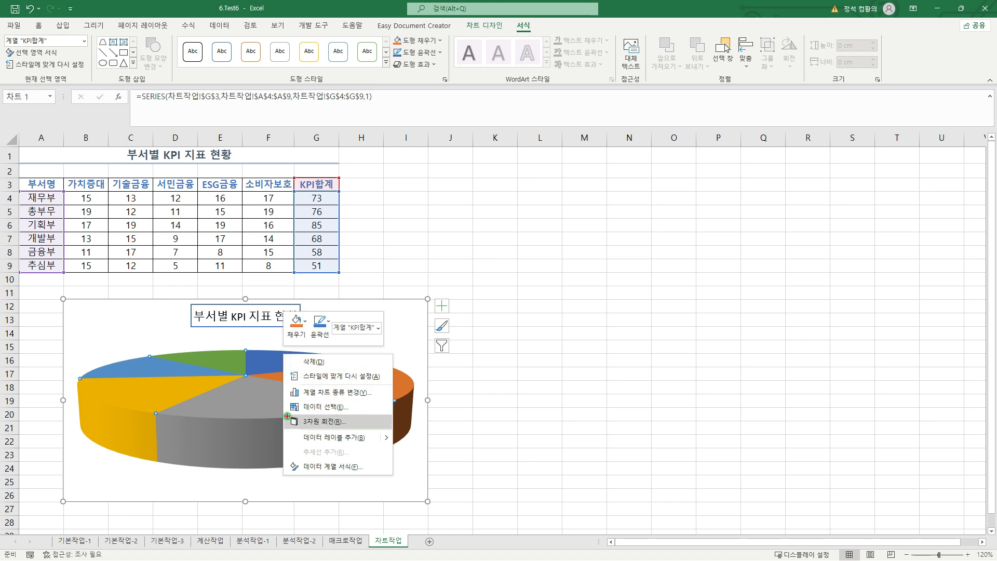
pyautogui.moveTo(287, 415)
pyautogui.mouseDown()
pyautogui.moveTo(357, 436)
pyautogui.moveTo(374, 429)
pyautogui.mouseUp()
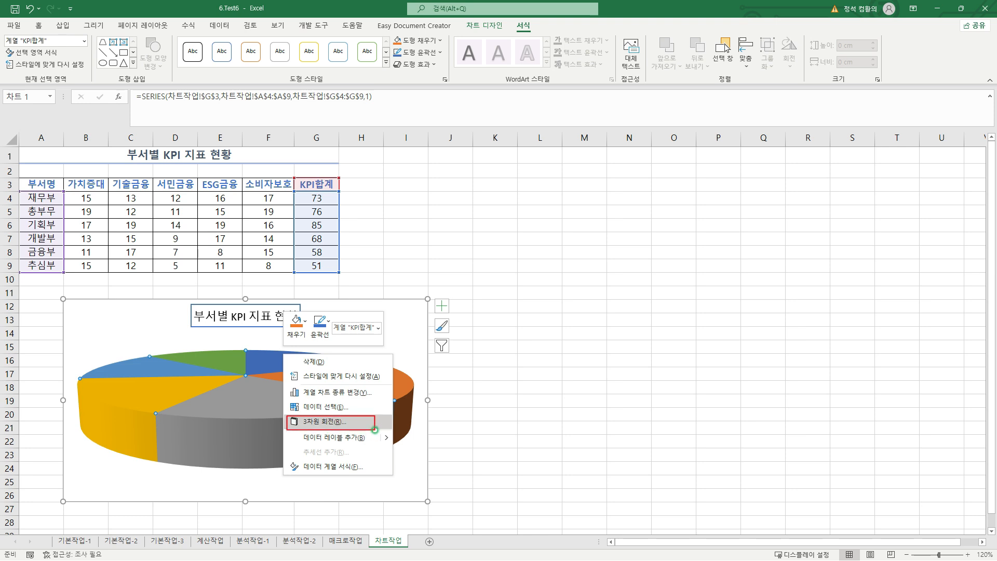
pyautogui.press('Escape')
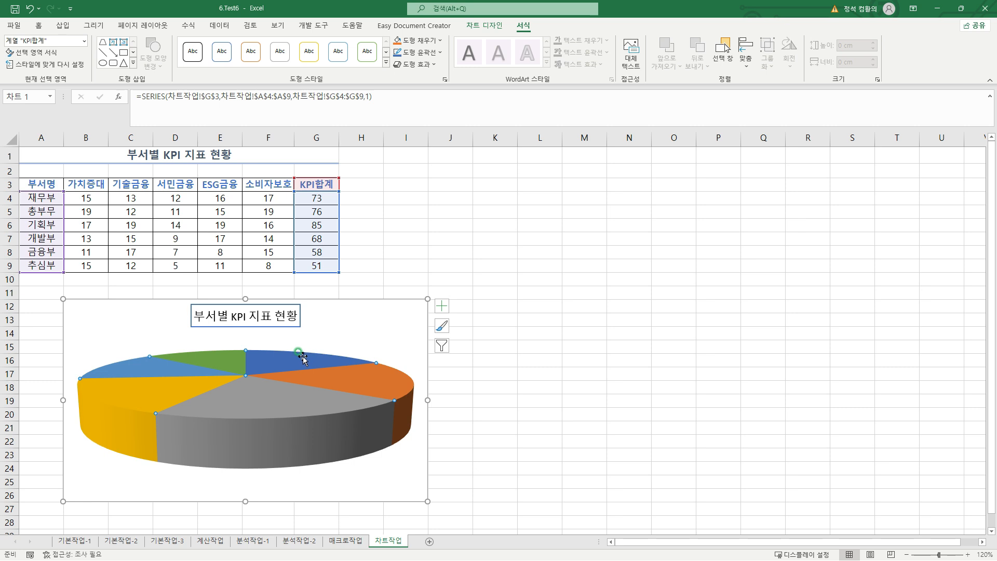
pyautogui.rightClick(303, 356)
pyautogui.click(343, 423)
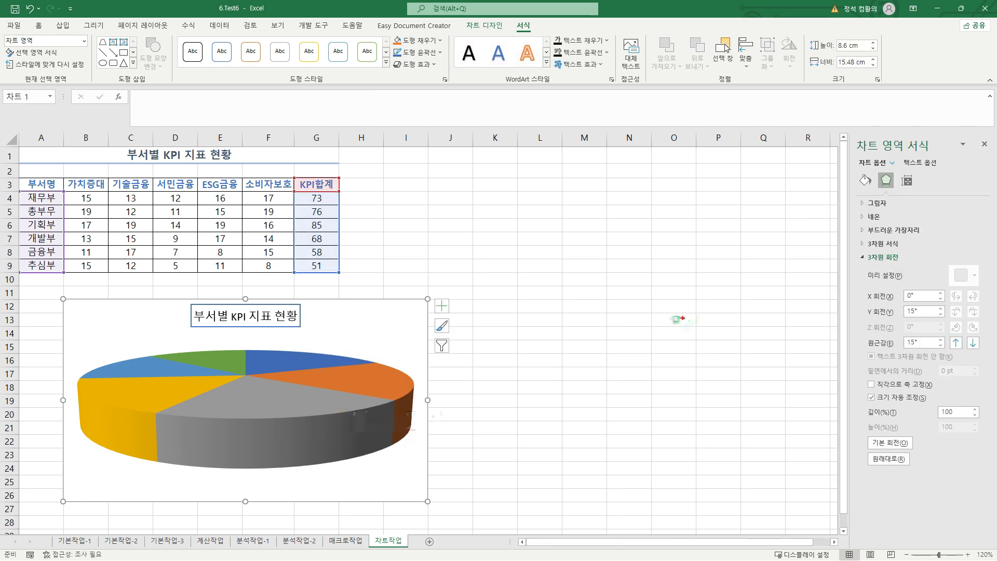
pyautogui.moveTo(852, 137); pyautogui.dragTo(986, 485)
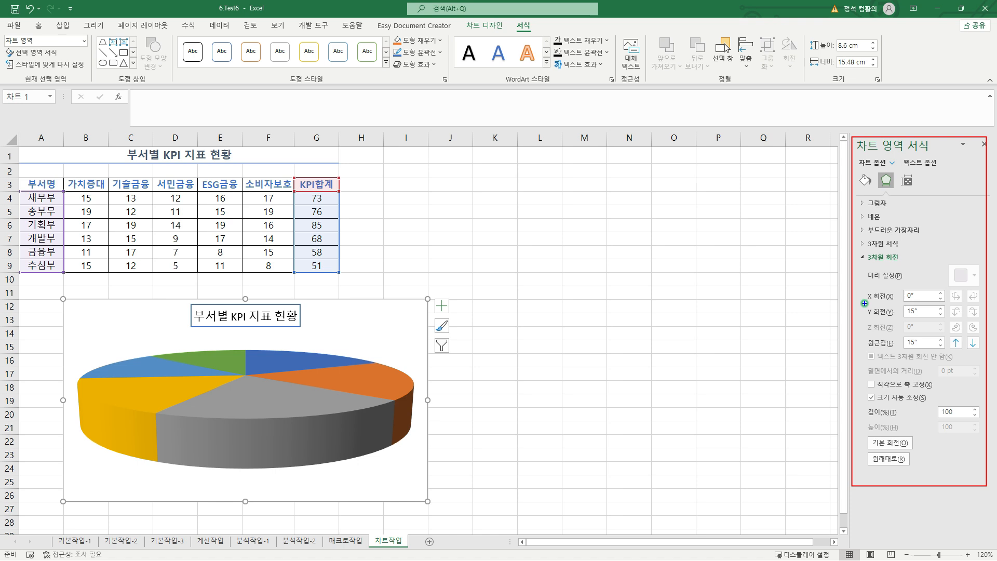
pyautogui.moveTo(864, 303)
pyautogui.mouseDown()
pyautogui.moveTo(950, 324)
pyautogui.moveTo(944, 318)
pyautogui.mouseUp()
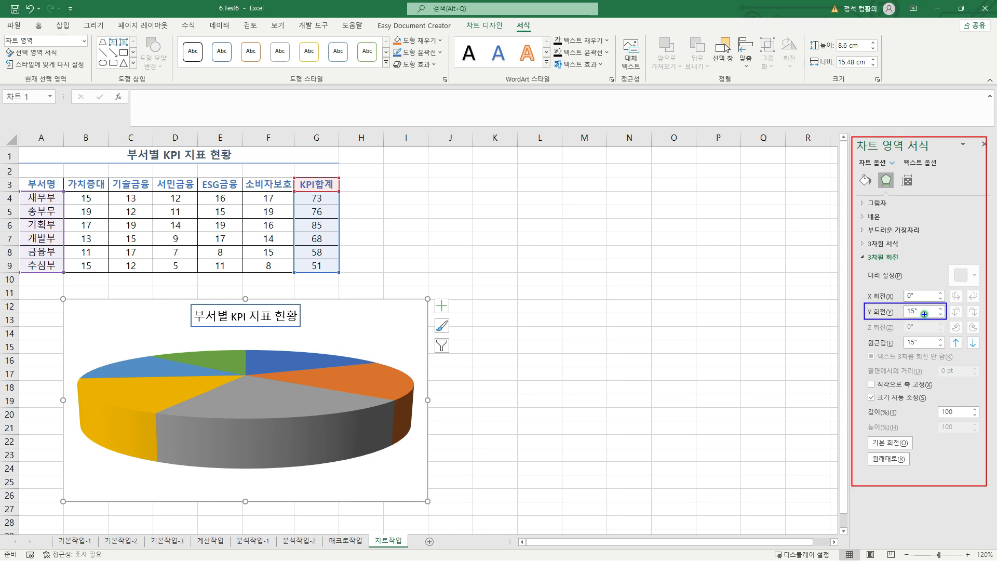
pyautogui.click(891, 313)
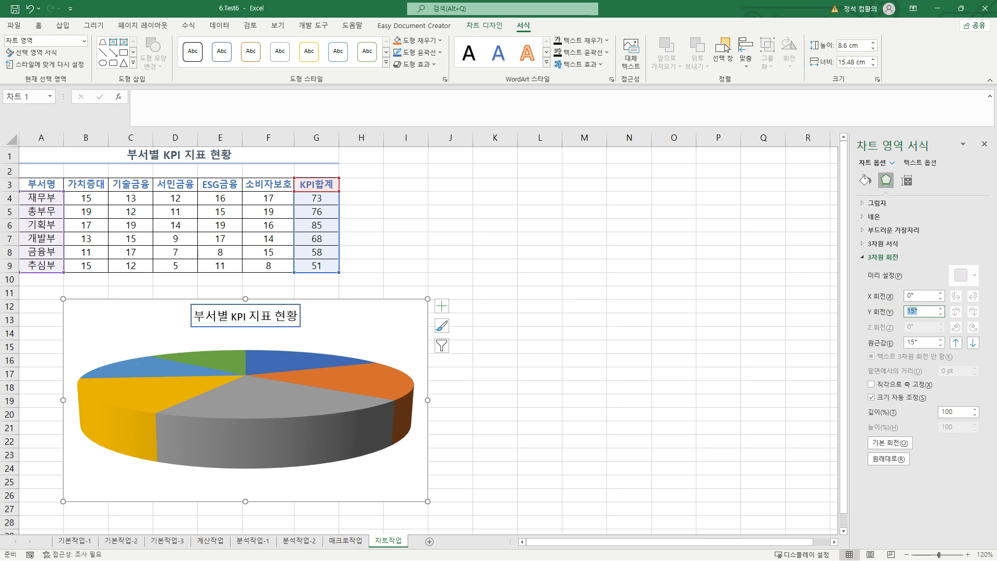
pyautogui.write('45')
pyautogui.press('Return')
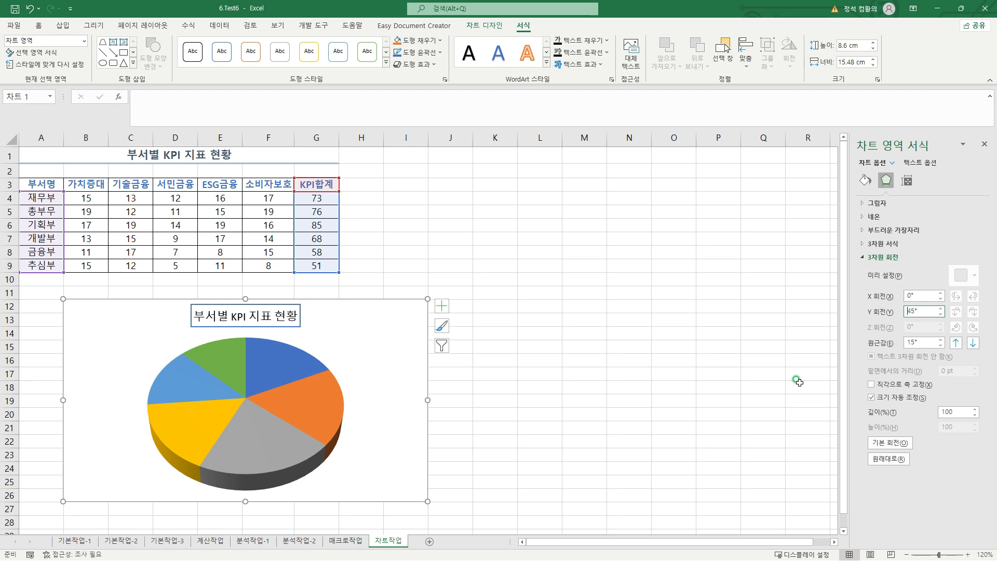
# Add data labels to the pie chart positioned at the outside end (바깥쪽 끝에)
pyautogui.click(530, 282)
pyautogui.click(442, 306)
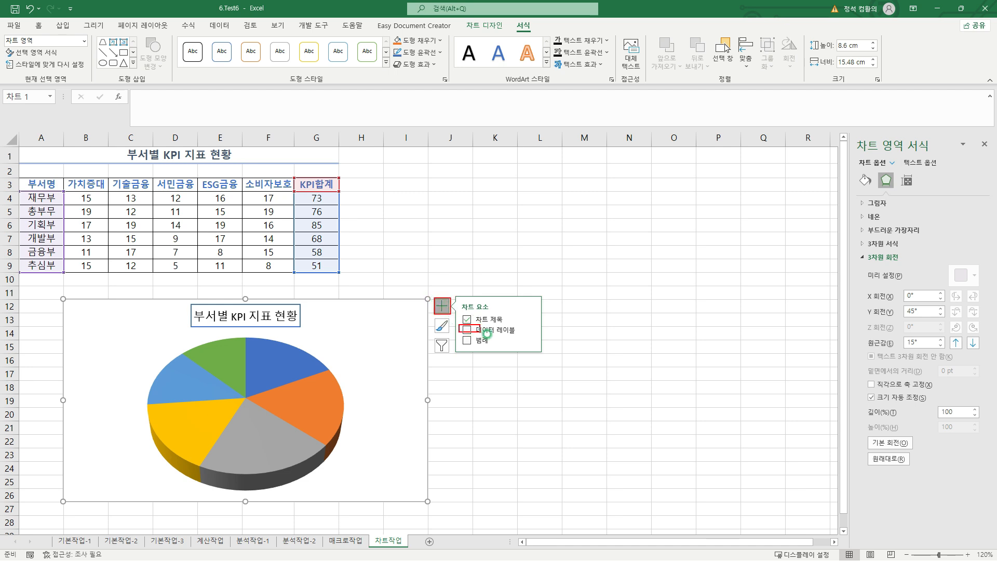
pyautogui.click(533, 329)
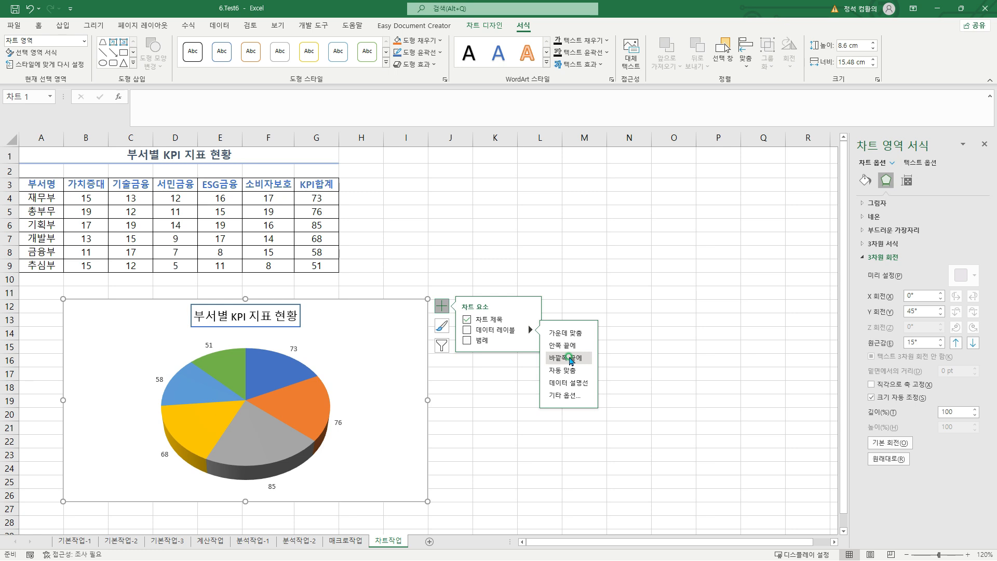
pyautogui.click(570, 358)
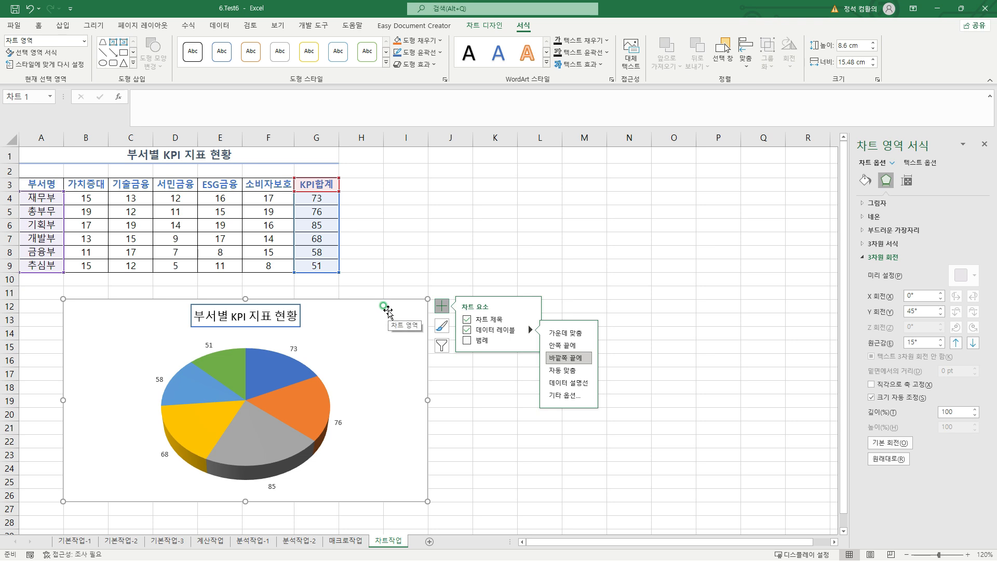
# Include the category name (항목 이름) alongside the value in the pie chart's data labels
pyautogui.click(294, 347)
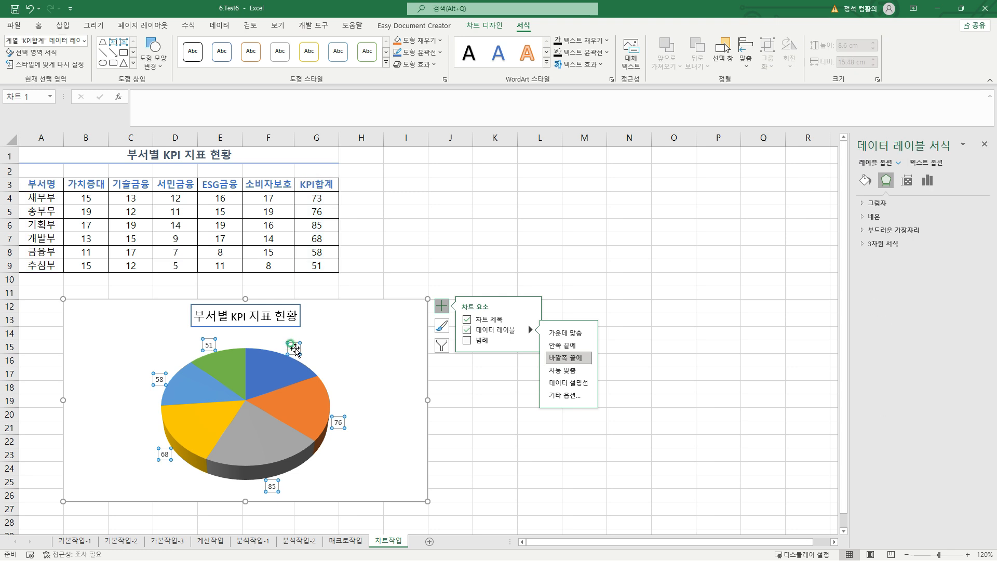
pyautogui.rightClick(295, 350)
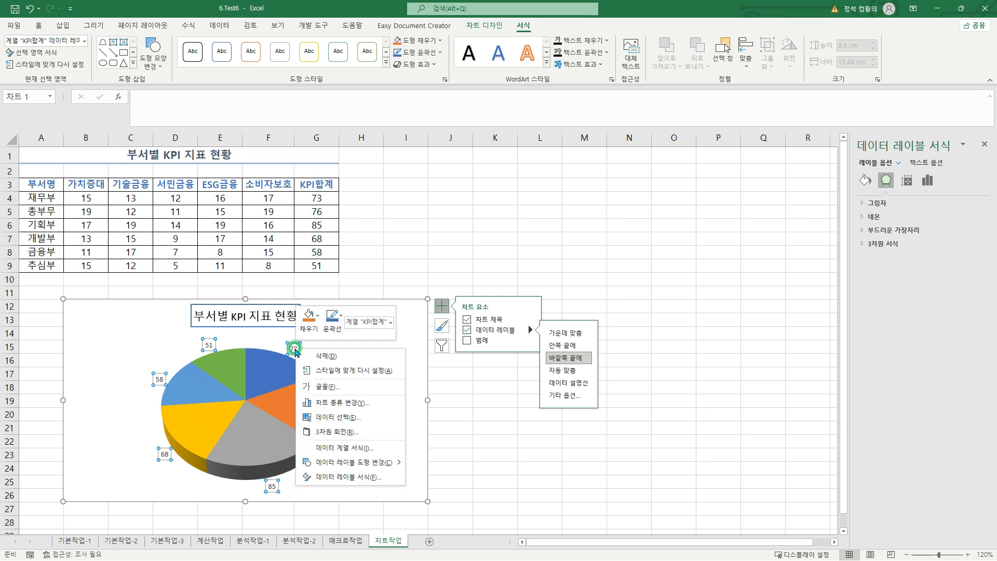
pyautogui.click(350, 477)
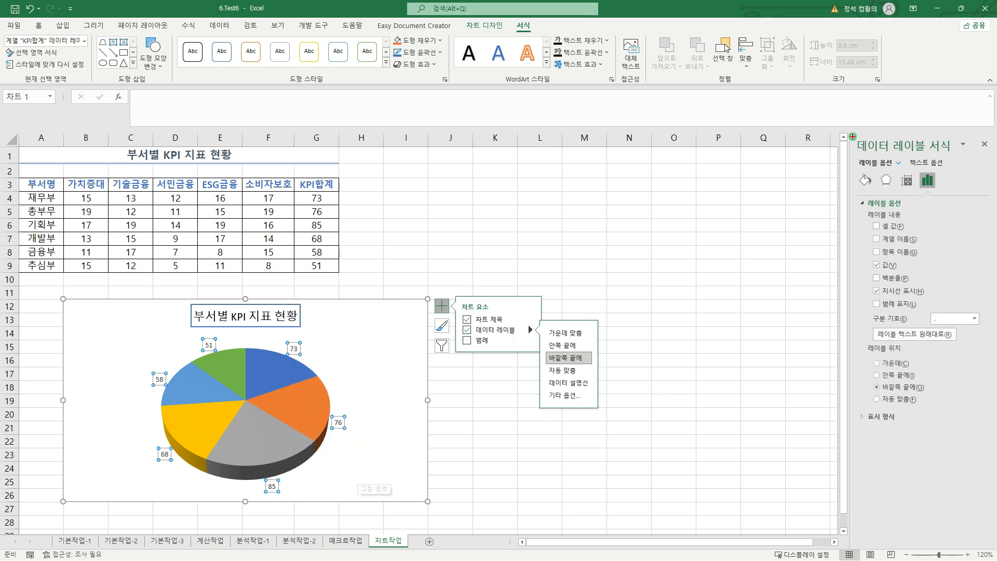
pyautogui.moveTo(853, 136)
pyautogui.mouseDown()
pyautogui.moveTo(922, 238)
pyautogui.moveTo(987, 434)
pyautogui.mouseUp()
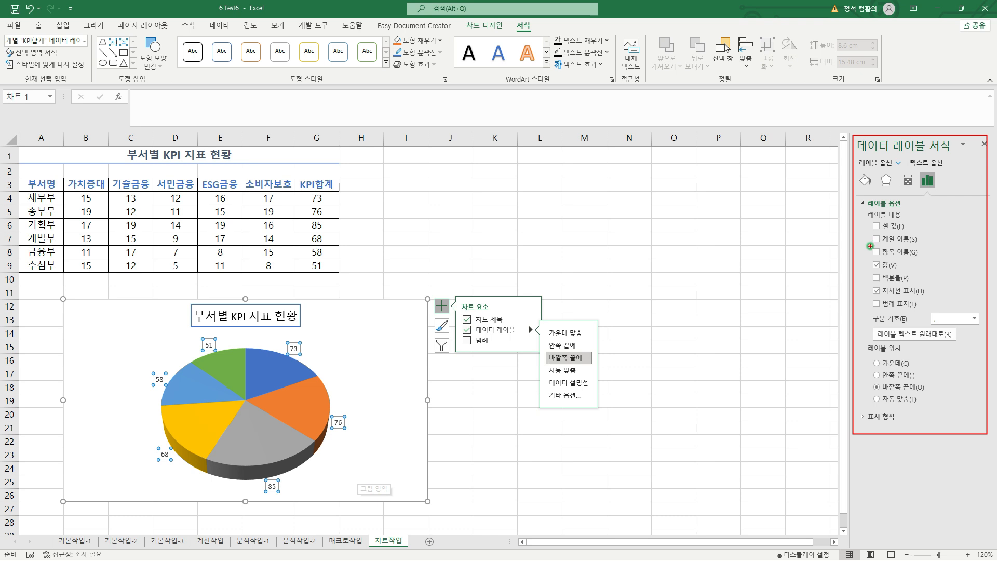
pyautogui.moveTo(870, 246); pyautogui.dragTo(923, 259)
pyautogui.press('Escape')
pyautogui.click(878, 251)
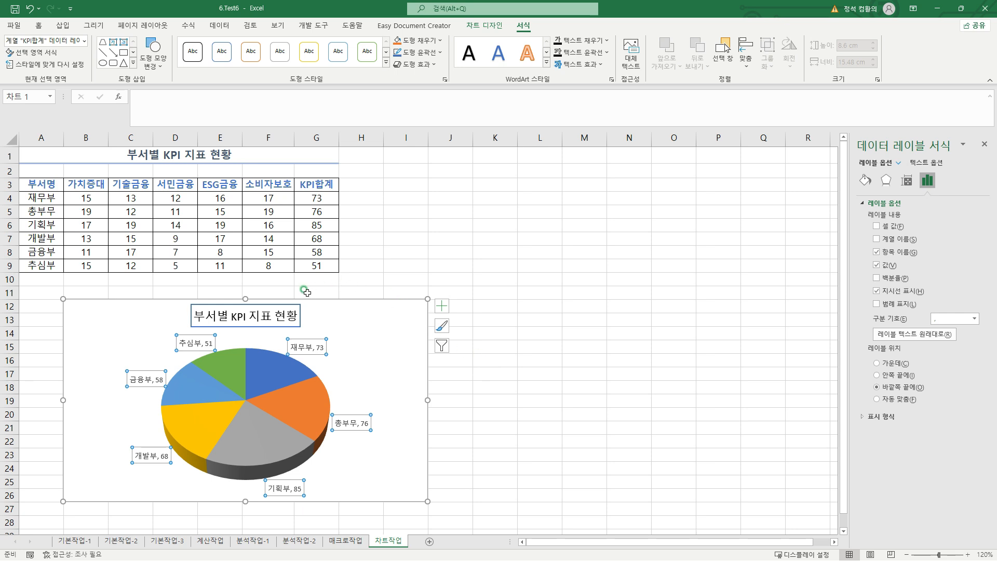
# Apply the 네온: 5pt, 파랑, 강조색 1 glow preset to the chart area and deselect the chart
pyautogui.click(386, 300)
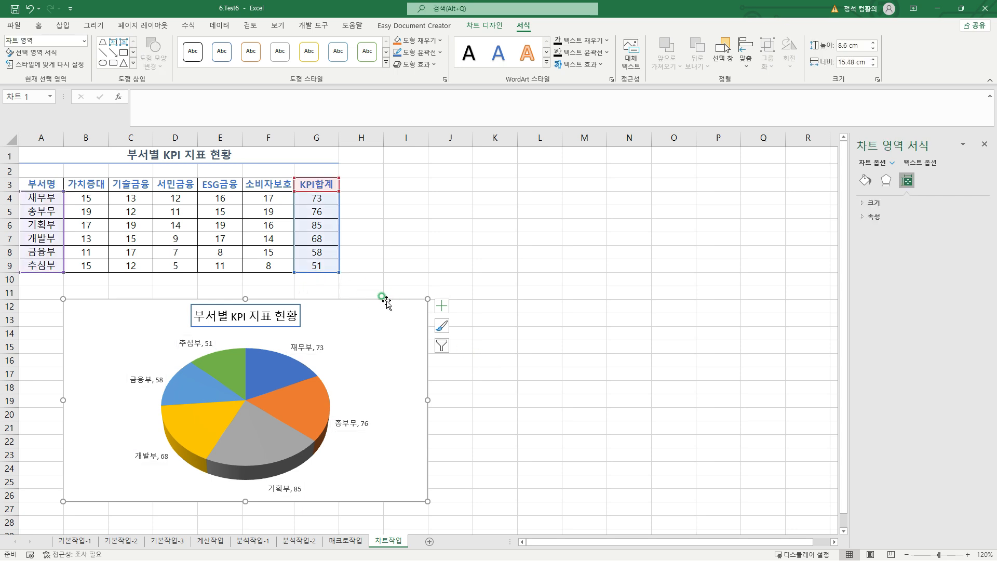
pyautogui.rightClick(382, 301)
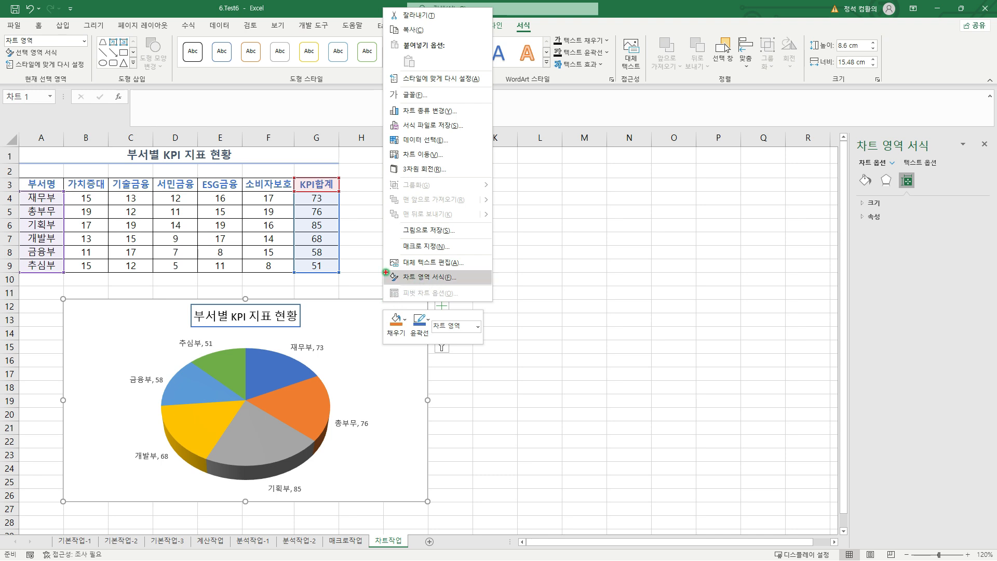
pyautogui.click(410, 277)
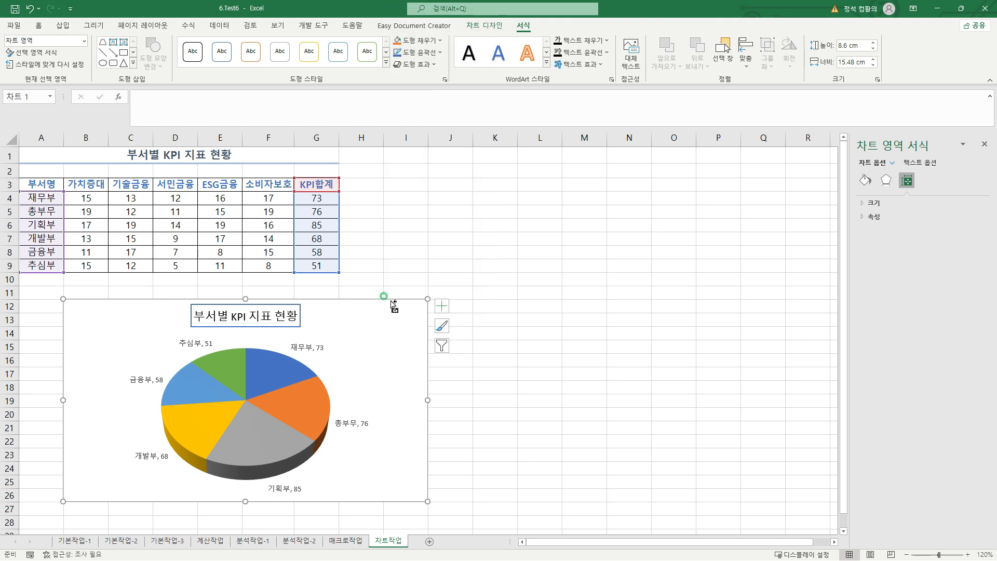
pyautogui.rightClick(391, 300)
pyautogui.click(429, 276)
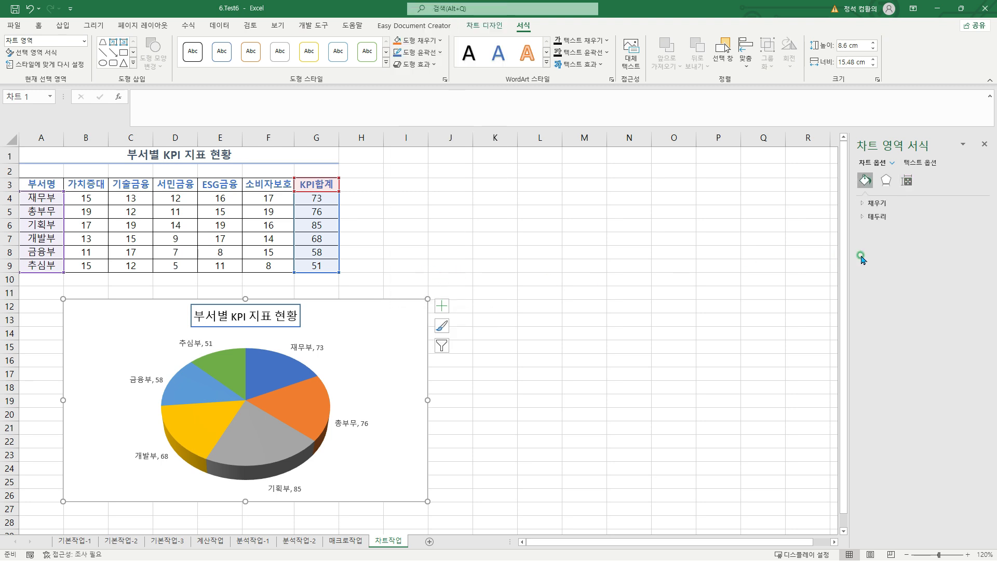
pyautogui.moveTo(854, 135); pyautogui.dragTo(958, 258)
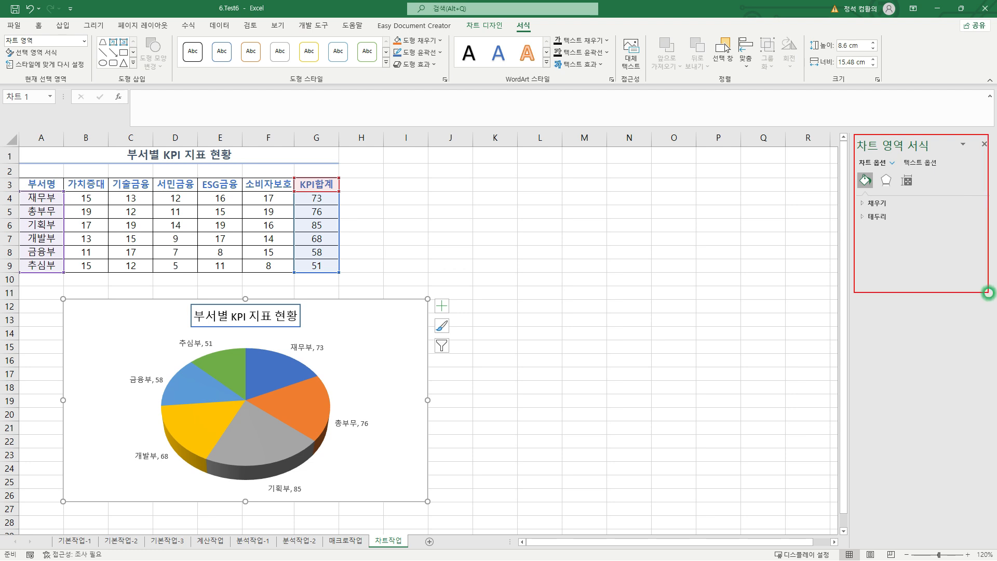
pyautogui.click(886, 182)
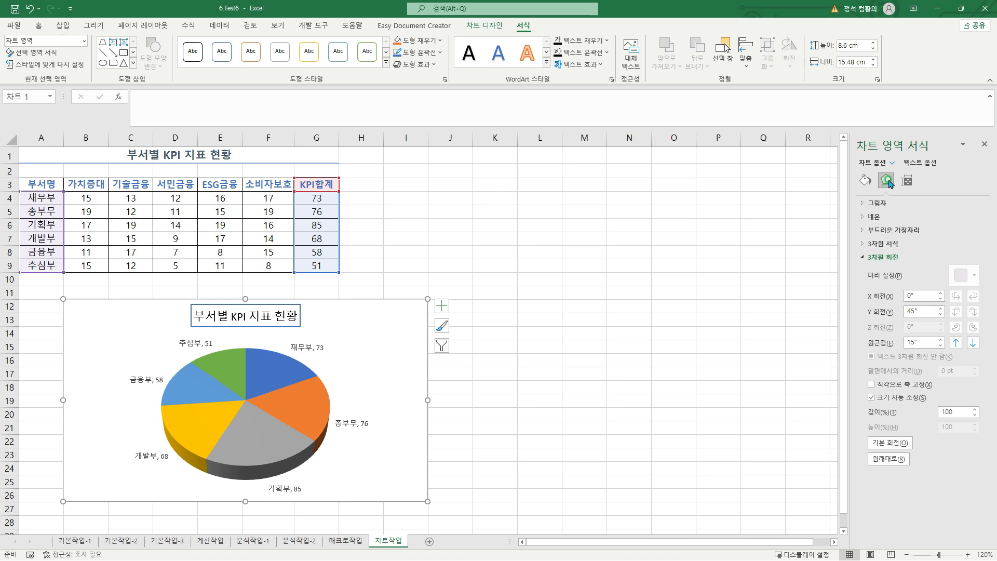
pyautogui.click(879, 217)
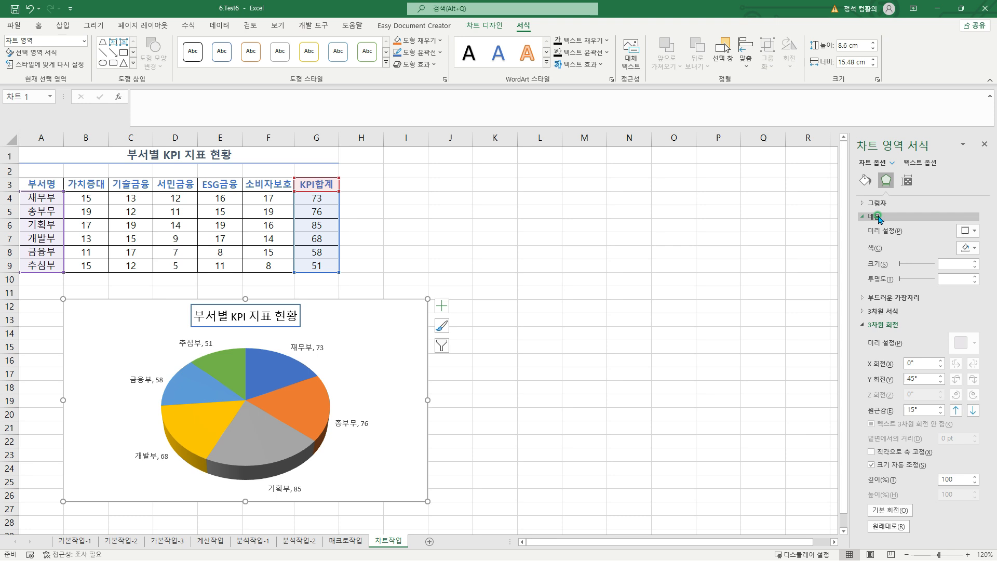
pyautogui.click(974, 230)
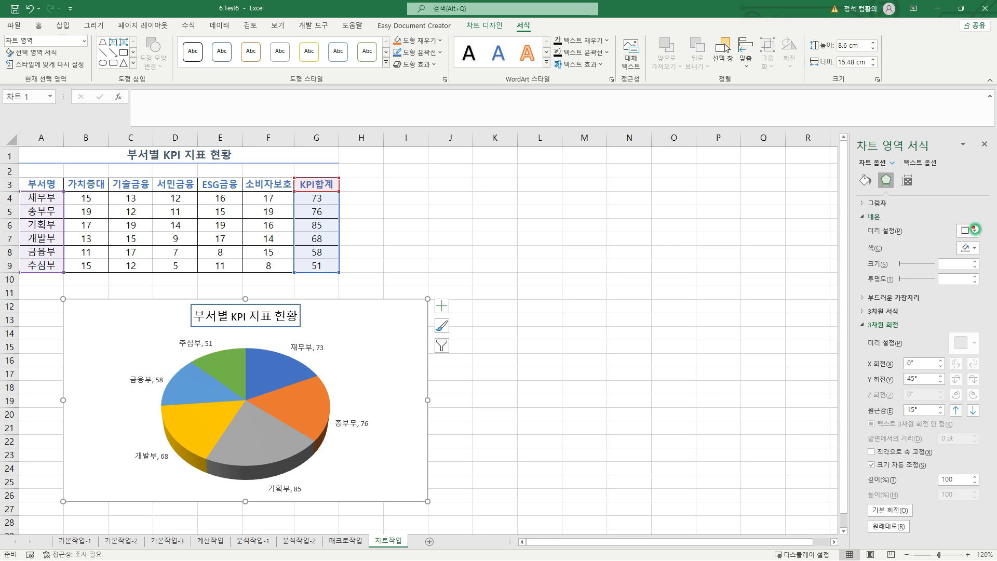
pyautogui.click(975, 231)
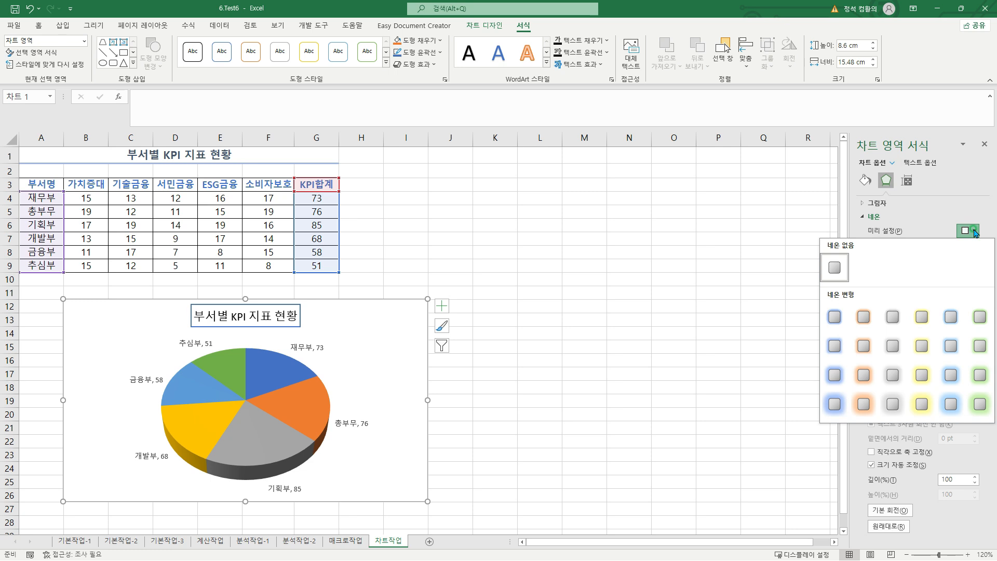
pyautogui.click(834, 317)
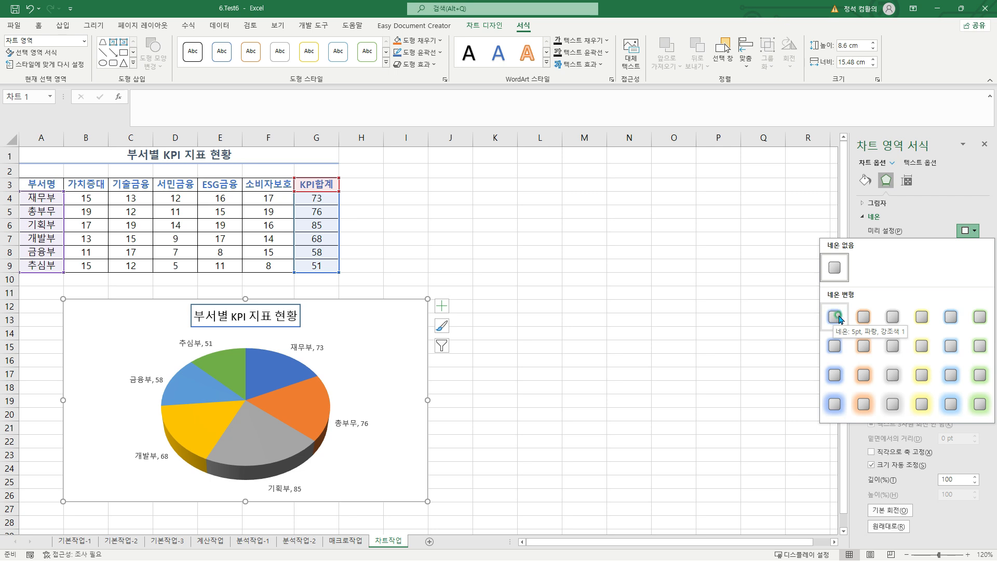
pyautogui.click(835, 315)
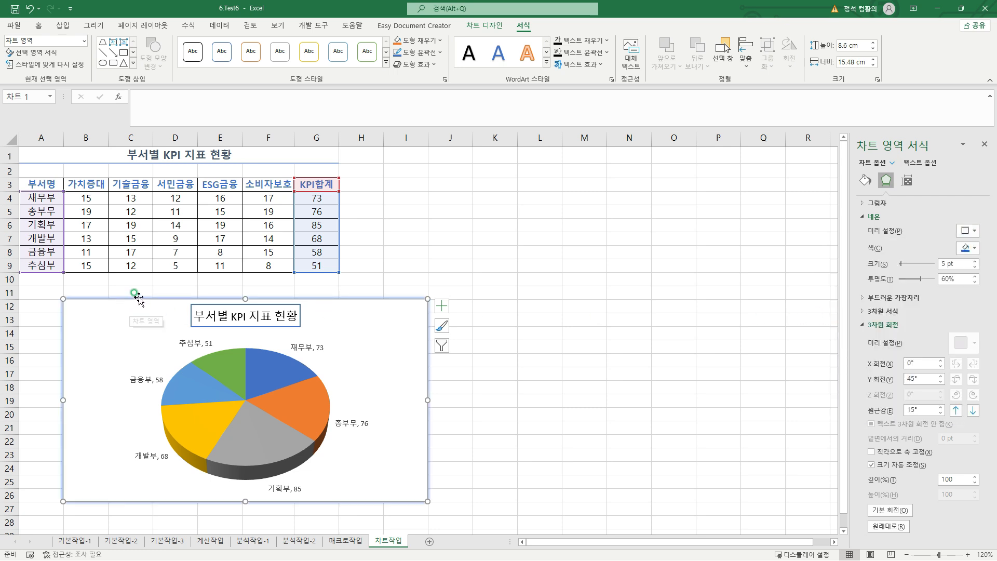
pyautogui.click(50, 280)
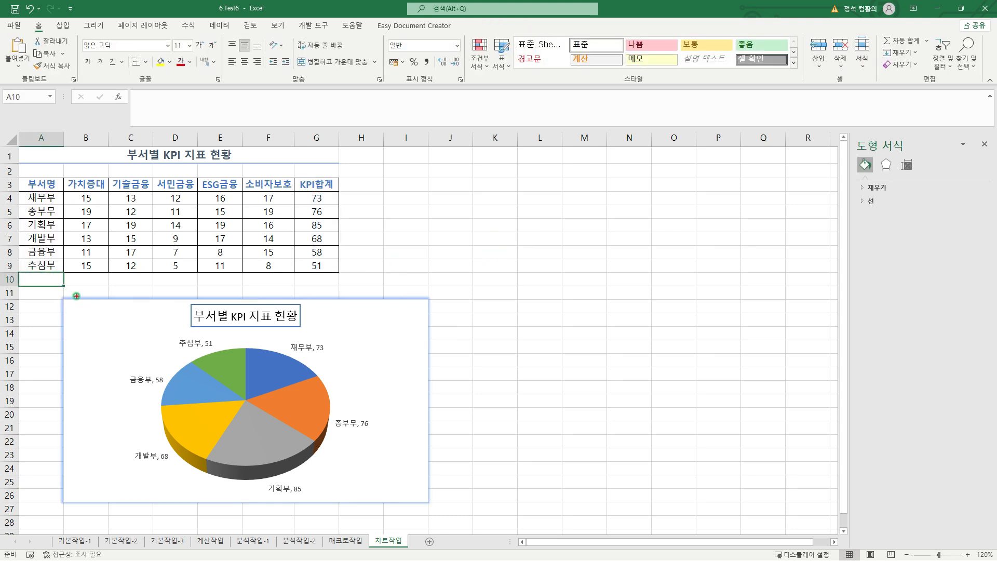
pyautogui.moveTo(61, 297)
pyautogui.mouseDown()
pyautogui.moveTo(256, 439)
pyautogui.moveTo(431, 505)
pyautogui.mouseUp()
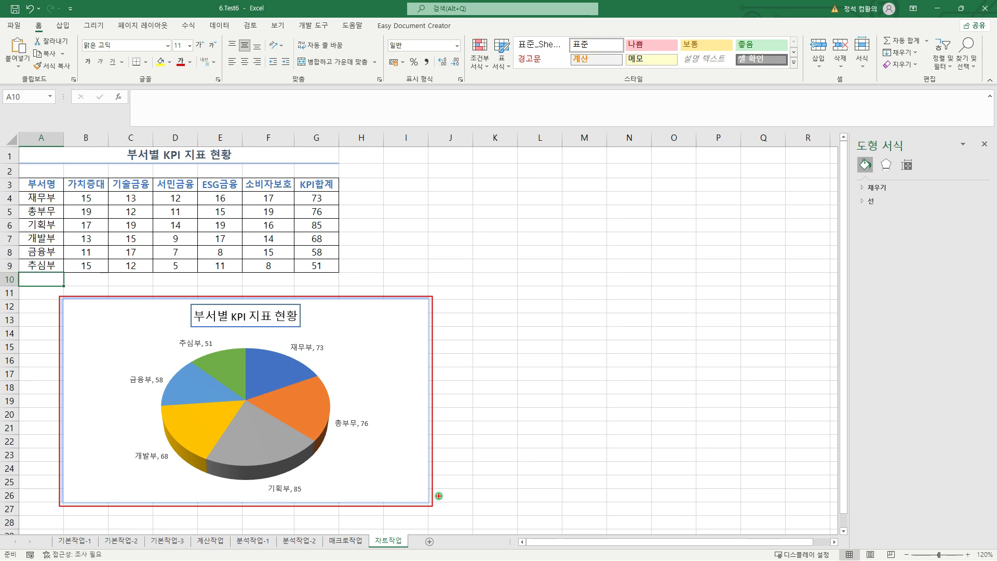
pyautogui.press('Escape')
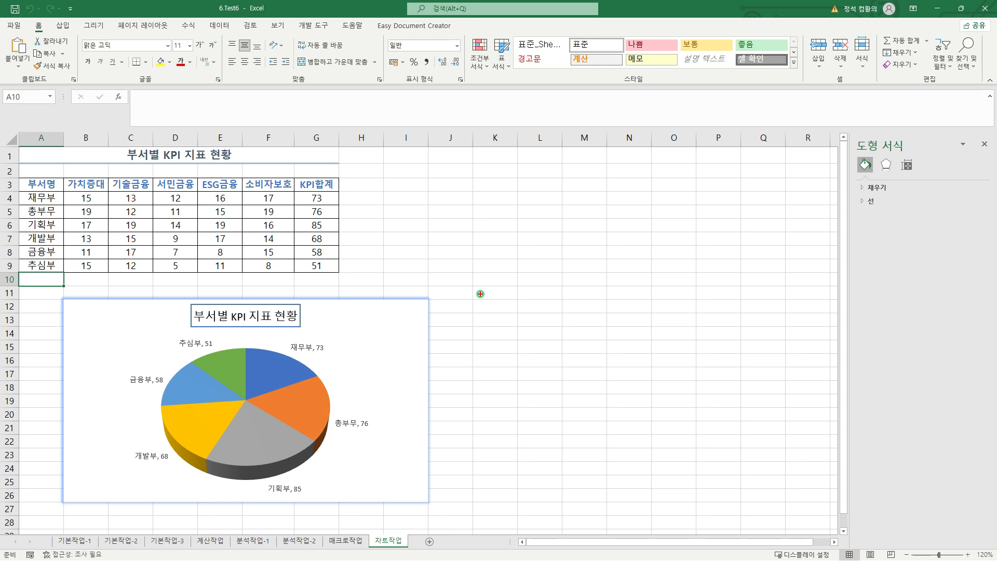
pyautogui.moveTo(503, 219); pyautogui.dragTo(502, 244)
pyautogui.moveTo(502, 220)
pyautogui.mouseDown()
pyautogui.moveTo(512, 223)
pyautogui.moveTo(504, 233)
pyautogui.mouseUp()
pyautogui.moveTo(517, 232); pyautogui.dragTo(520, 243)
pyautogui.moveTo(521, 233); pyautogui.dragTo(533, 242)
pyautogui.moveTo(527, 236); pyautogui.dragTo(545, 242)
pyautogui.moveTo(537, 243); pyautogui.dragTo(551, 242)
pyautogui.moveTo(496, 210)
pyautogui.mouseDown()
pyautogui.moveTo(560, 253)
pyautogui.moveTo(577, 243)
pyautogui.mouseUp()
pyautogui.moveTo(614, 223)
pyautogui.mouseDown()
pyautogui.moveTo(620, 243)
pyautogui.moveTo(633, 229)
pyautogui.mouseUp()
pyautogui.moveTo(628, 231); pyautogui.dragTo(632, 240)
pyautogui.moveTo(636, 227)
pyautogui.mouseDown()
pyautogui.moveTo(637, 246)
pyautogui.moveTo(600, 227)
pyautogui.moveTo(622, 214)
pyautogui.mouseUp()
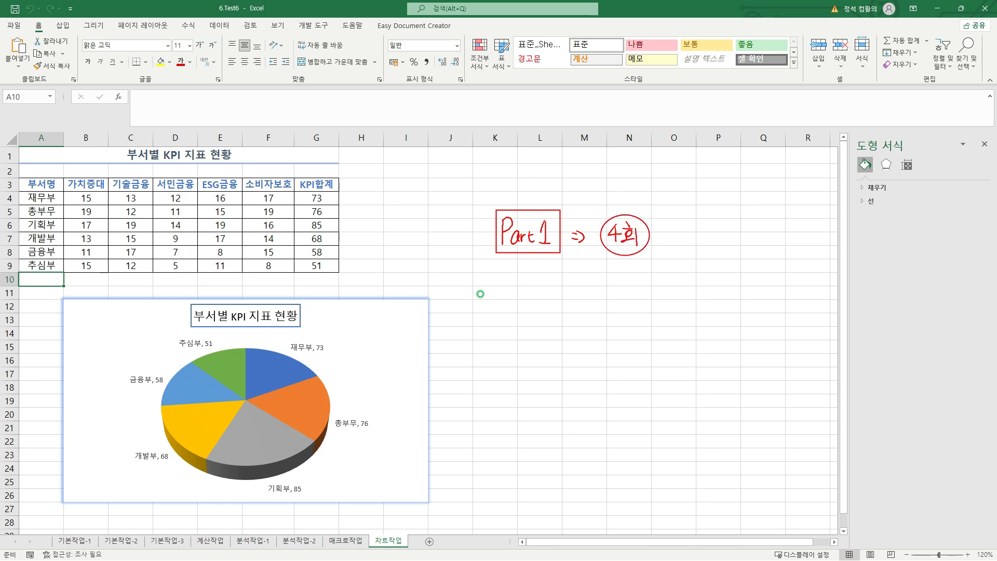
pyautogui.moveTo(535, 251)
pyautogui.mouseDown()
pyautogui.moveTo(545, 287)
pyautogui.moveTo(514, 339)
pyautogui.moveTo(516, 316)
pyautogui.moveTo(529, 336)
pyautogui.mouseUp()
pyautogui.moveTo(526, 337)
pyautogui.mouseDown()
pyautogui.moveTo(531, 327)
pyautogui.moveTo(541, 337)
pyautogui.moveTo(544, 326)
pyautogui.mouseUp()
pyautogui.moveTo(546, 320); pyautogui.dragTo(560, 338)
pyautogui.moveTo(504, 299)
pyautogui.mouseDown()
pyautogui.moveTo(564, 345)
pyautogui.moveTo(593, 327)
pyautogui.mouseUp()
pyautogui.moveTo(621, 311); pyautogui.dragTo(617, 330)
pyautogui.moveTo(626, 314); pyautogui.dragTo(631, 316)
pyautogui.moveTo(624, 319); pyautogui.dragTo(636, 329)
pyautogui.moveTo(637, 318)
pyautogui.mouseDown()
pyautogui.moveTo(637, 338)
pyautogui.moveTo(622, 308)
pyautogui.mouseUp()
pyautogui.moveTo(647, 216)
pyautogui.mouseDown()
pyautogui.moveTo(684, 237)
pyautogui.moveTo(682, 348)
pyautogui.mouseUp()
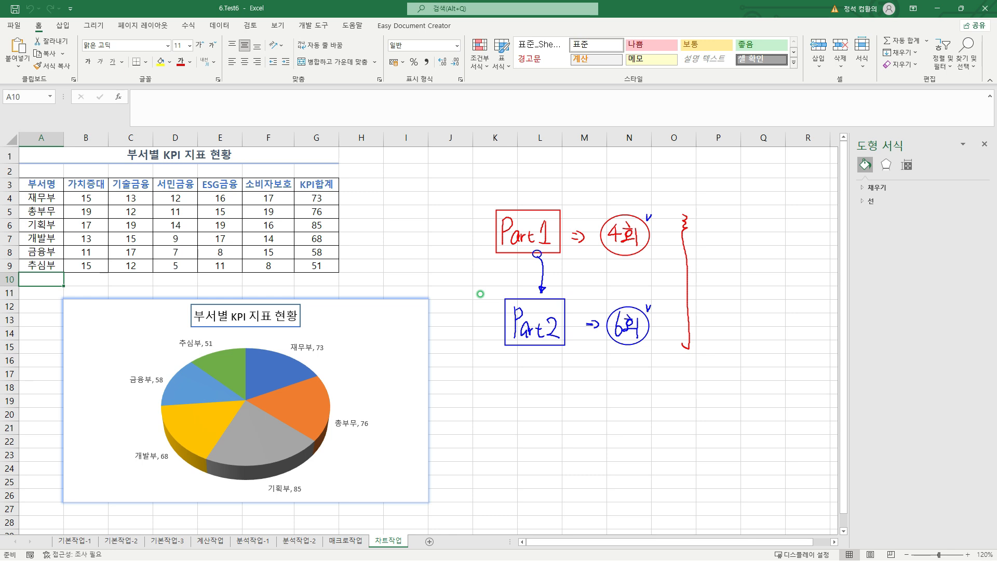